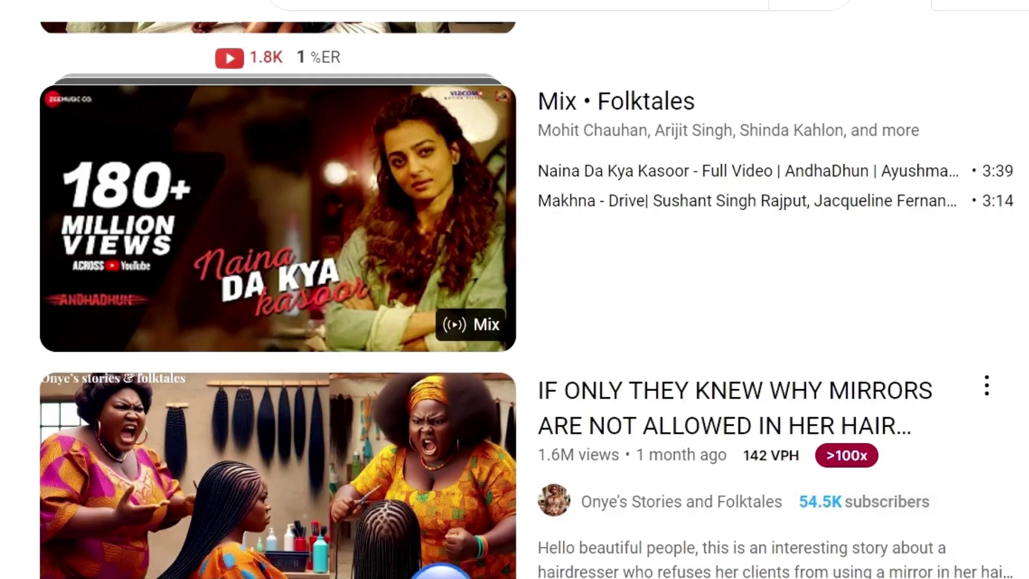
Scroll to the African Folktales Queen channel details: 49.3K subscribers, 74 videos, joined Jan 24, 2024
scroll(514, 301, "down", 8)
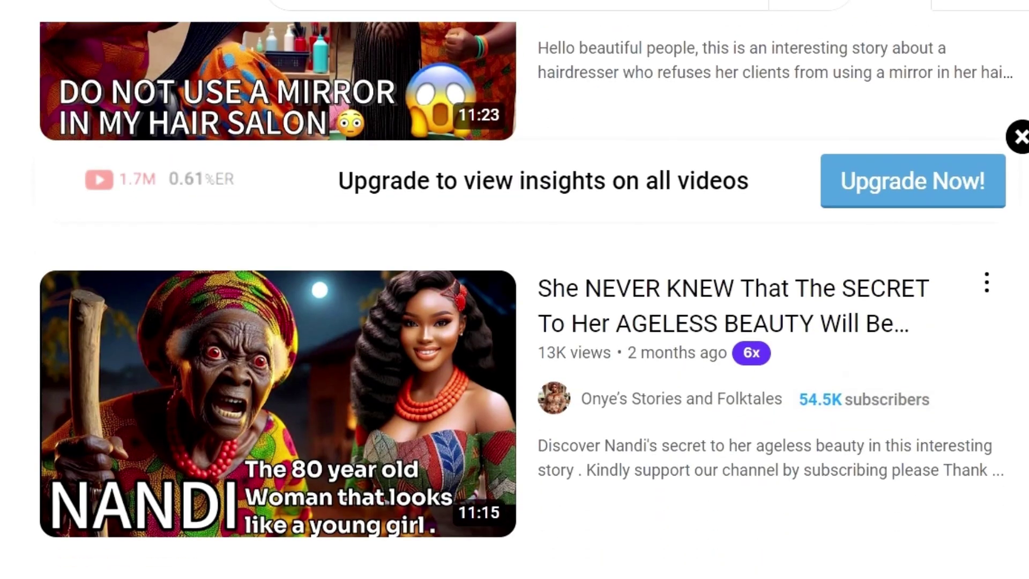
scroll(514, 300, "down", 7)
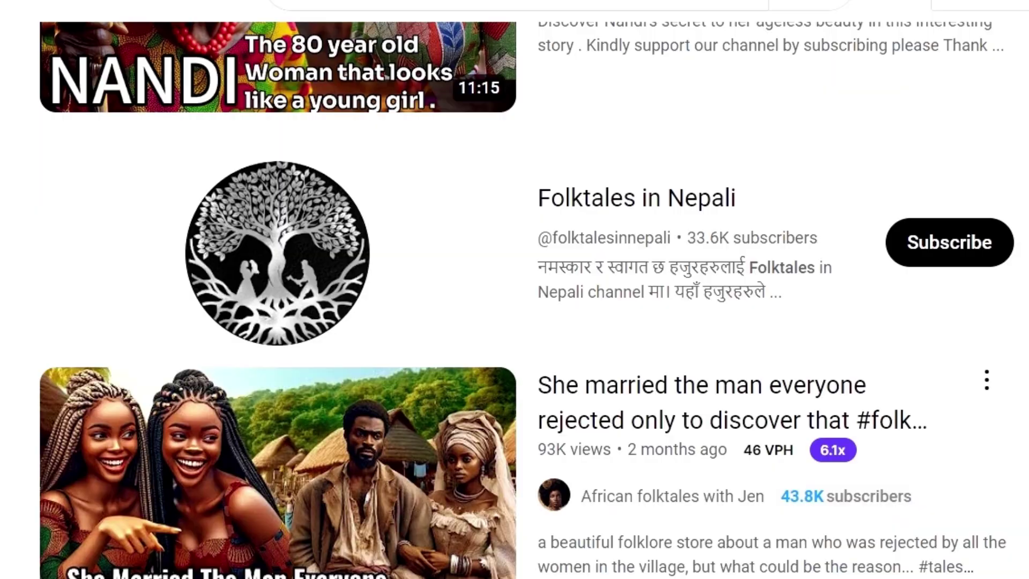
scroll(336, 435, "down", 2)
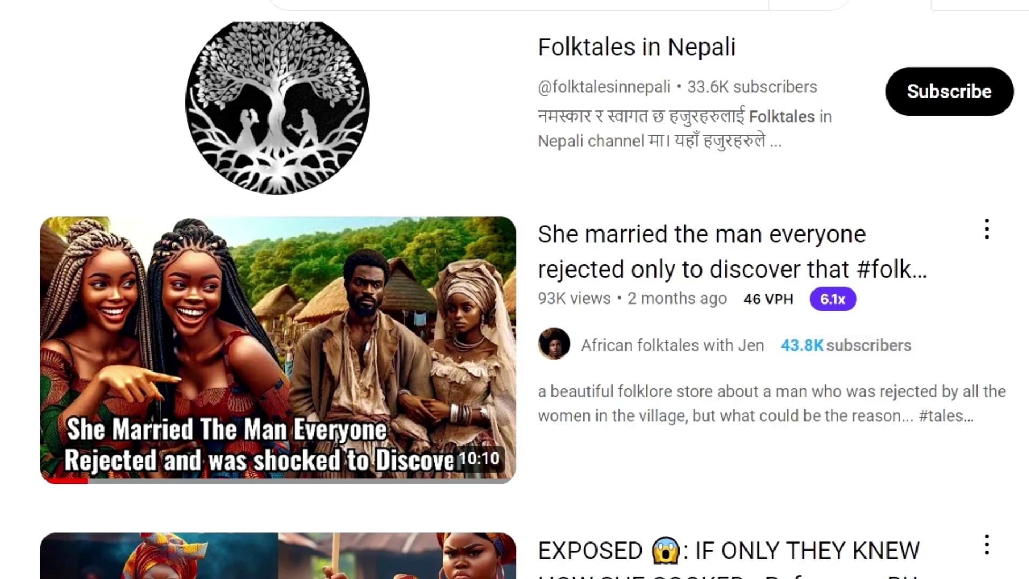
scroll(336, 435, "down", 3)
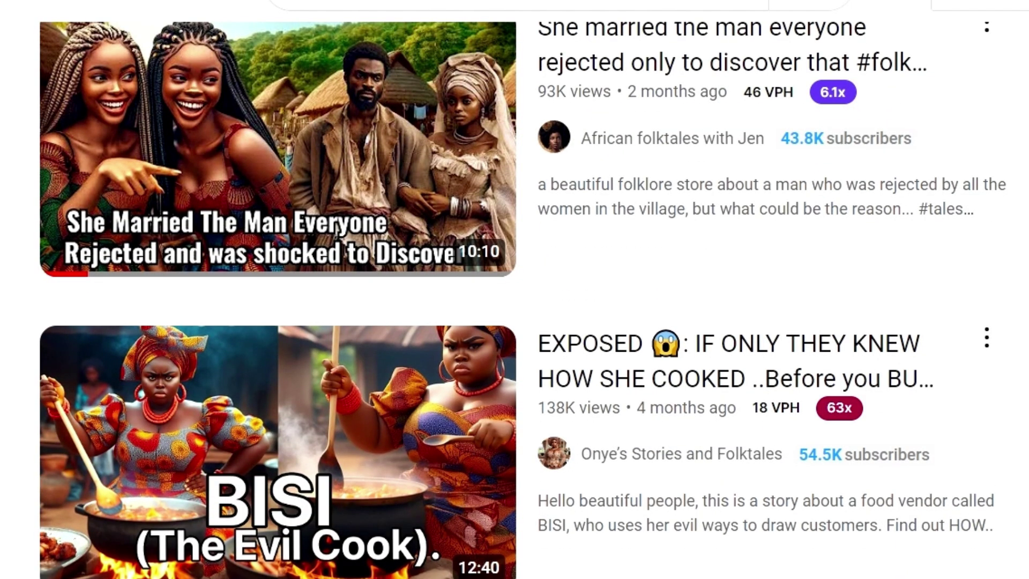
scroll(514, 300, "down", 6)
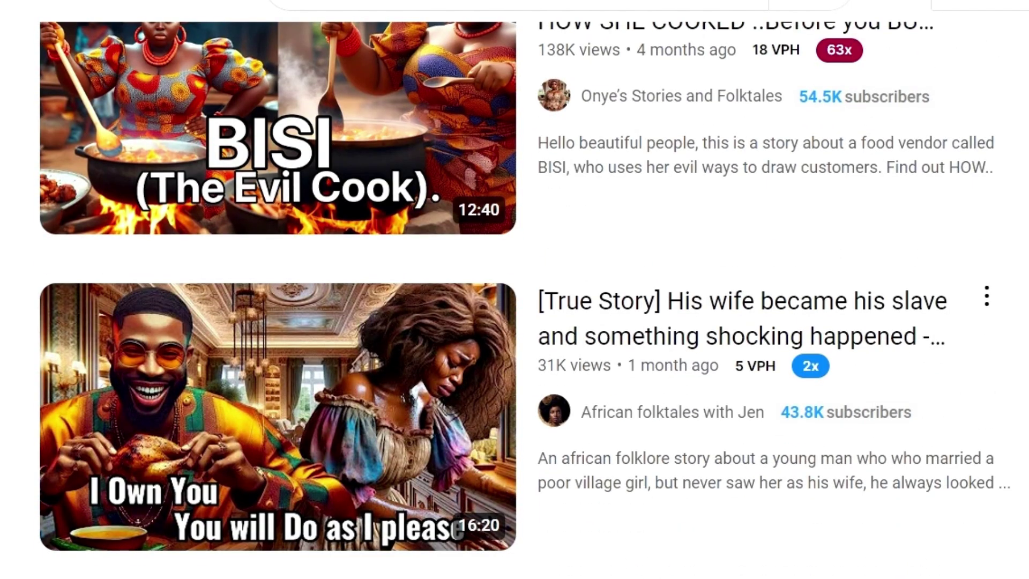
scroll(515, 300, "down", 4)
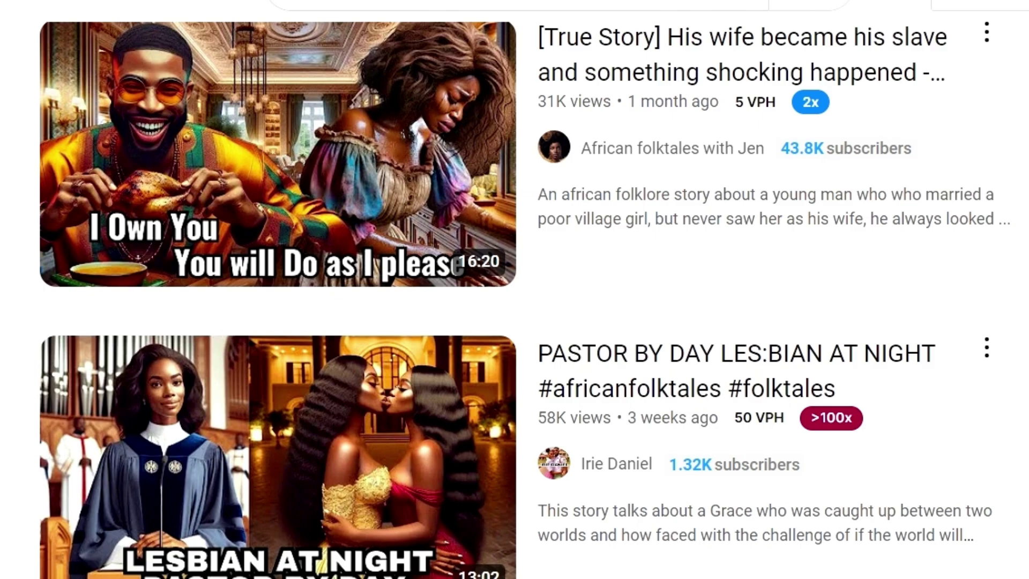
scroll(515, 300, "down", 1)
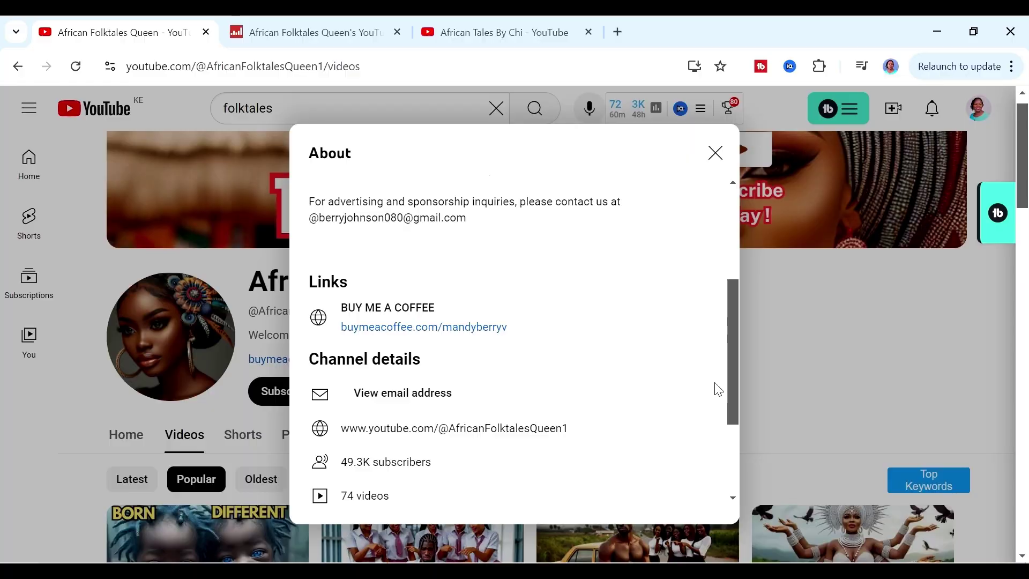
scroll(712, 406, "down", 3)
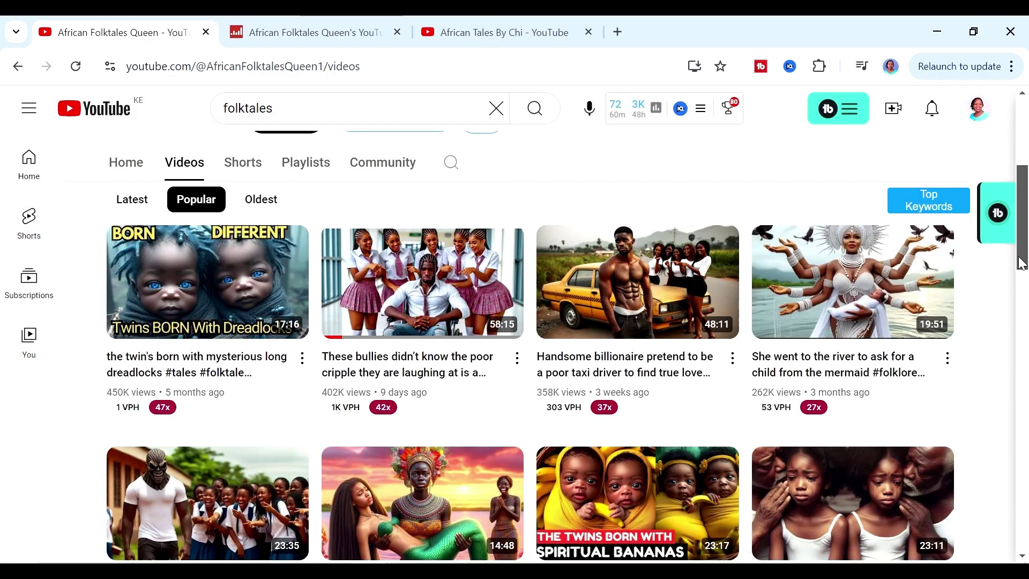
Check the African Tales By Chi channel details and sort its videos by Oldest
scroll(1022, 279, "down", 2)
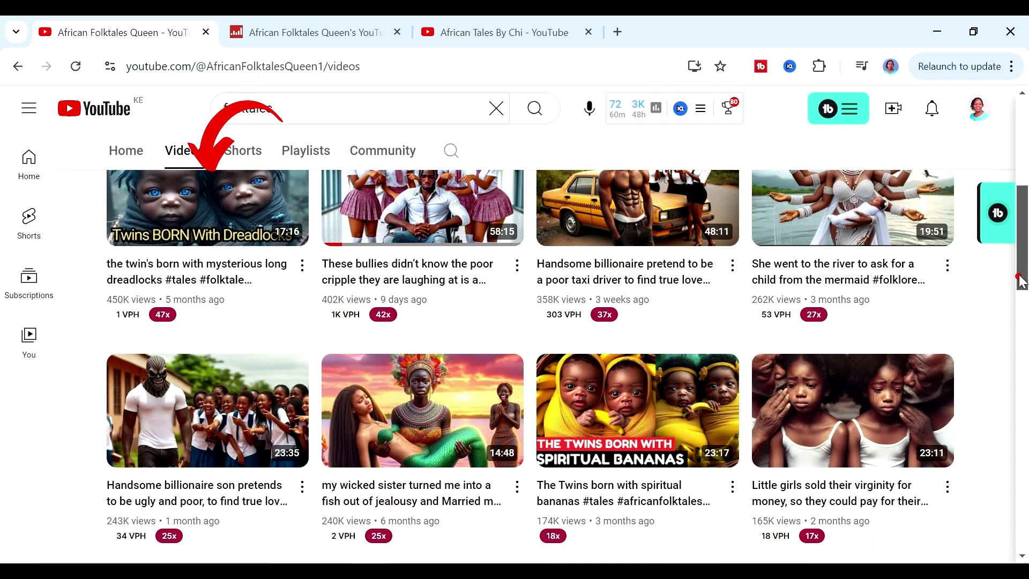
scroll(1022, 278, "up", 2)
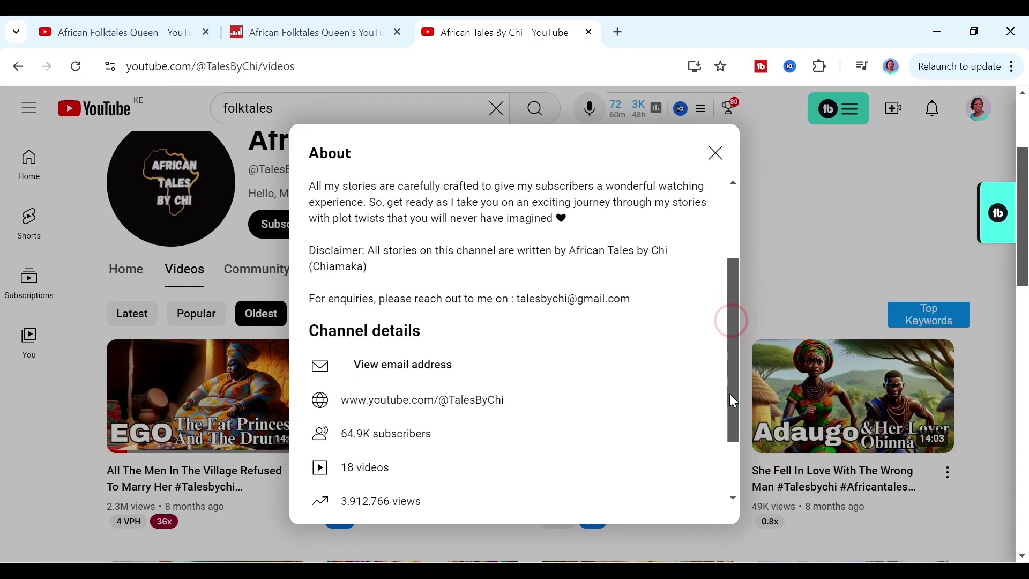
left_click_drag(729, 394, 724, 485)
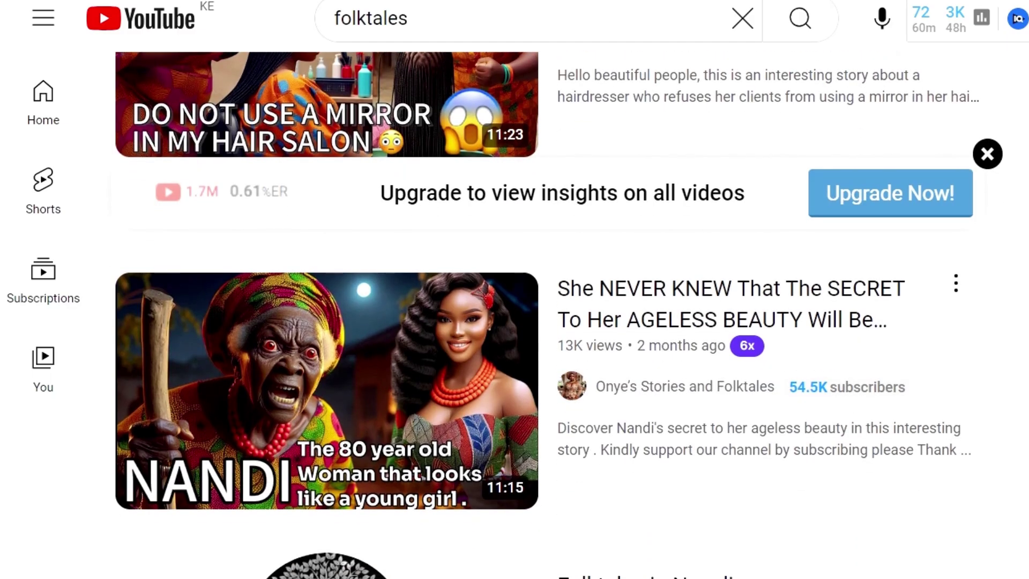
Browse further down the 'folktales' YouTube search results
scroll(547, 315, "down", 5)
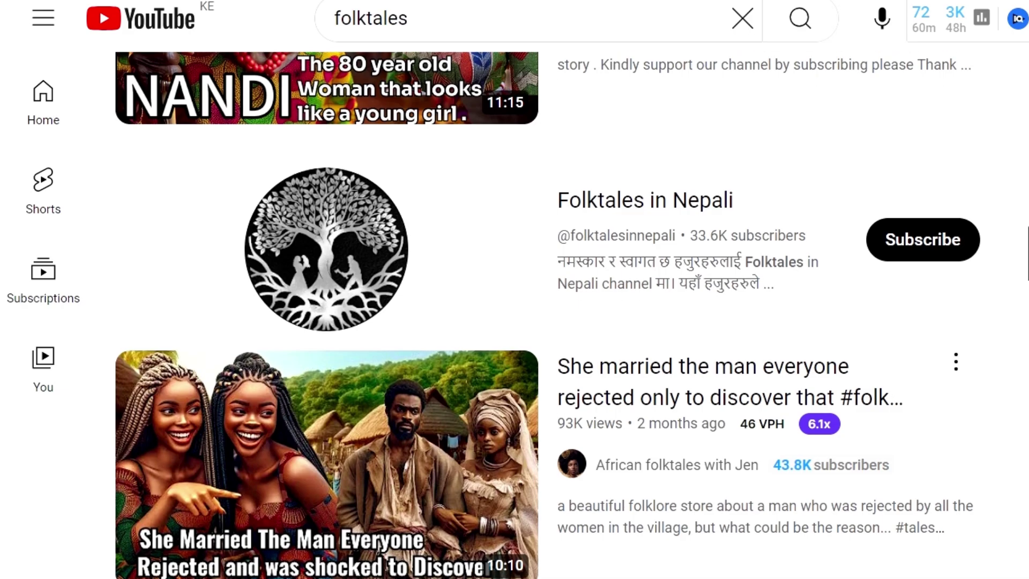
scroll(571, 315, "down", 2)
scroll(571, 315, "down", 3)
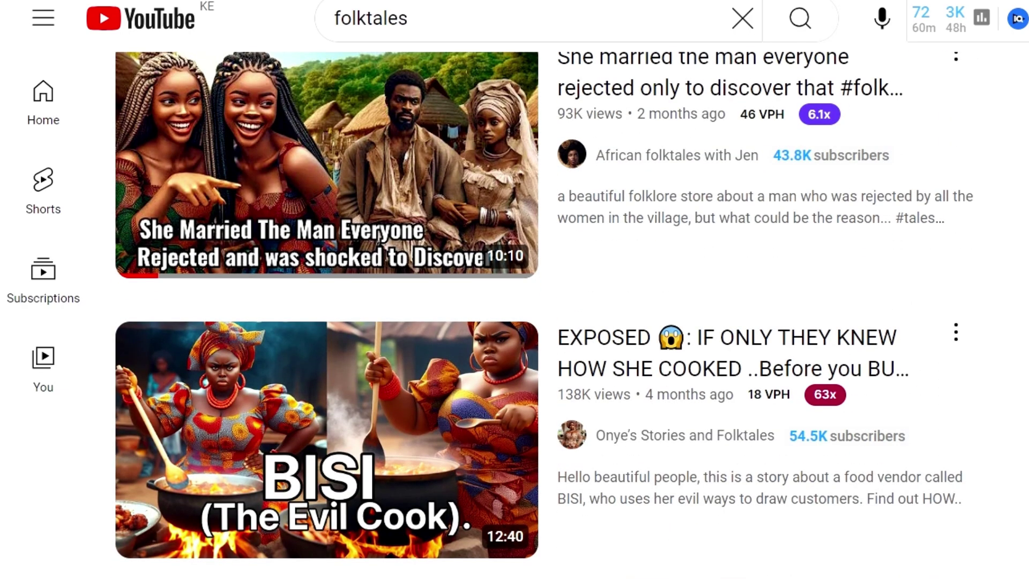
scroll(571, 315, "down", 5)
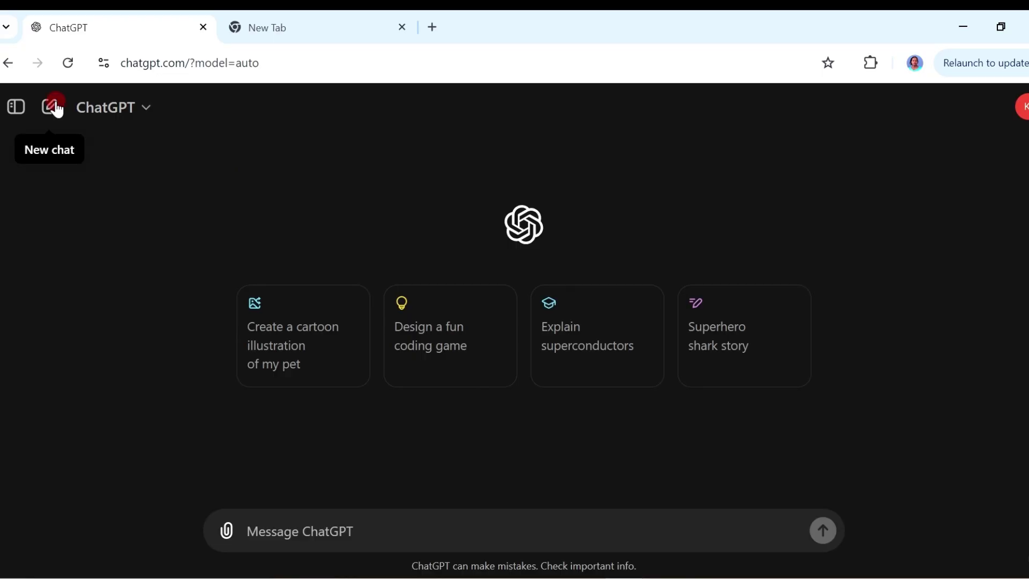
Send ChatGPT the prompt asking for a table of African folktale story ideas
left_click(264, 530)
type("I want to start a YouTube channel telling African stories or folktales. The stories should have relatable everyday human African characters,  have a moral lesson and should portray some of the moral decay in society all while being respectful to tradition and being relatable. Give me some story titles we could use, a summary of the story and a %rank on how well the video would do on YouTube. My audience is young adults and some older generation so make it movie like but in the language of a 5th grader. Present this in a tabular format")
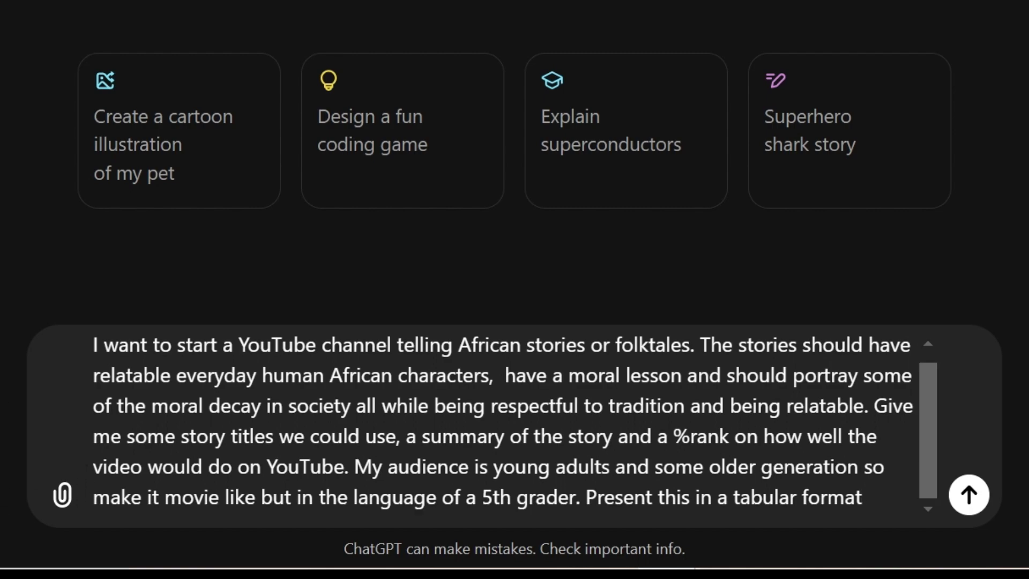
left_click(964, 497)
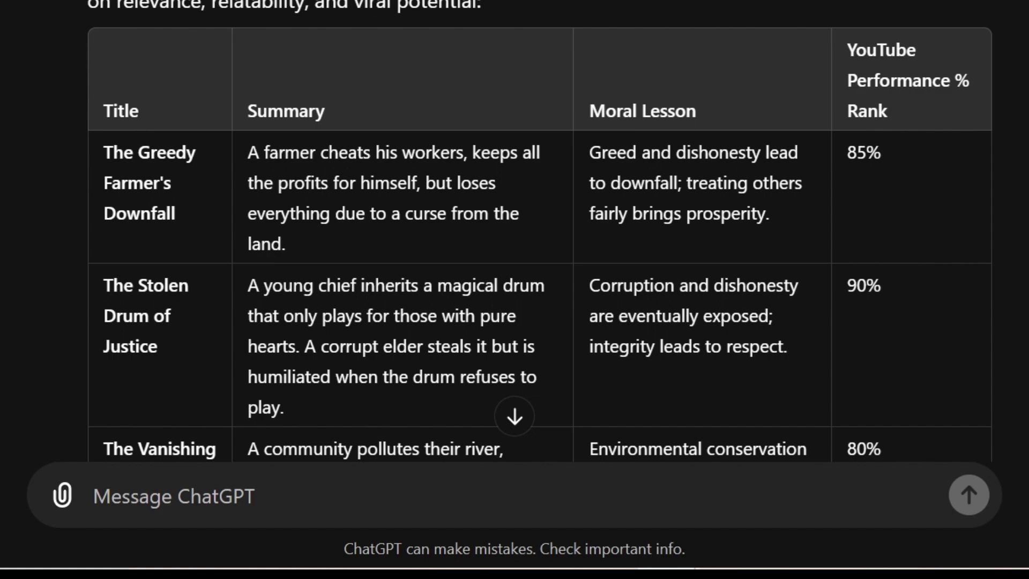
Review the story ideas table, then paste the story-script prompt with its {story} placeholder
scroll(539, 241, "down", 5)
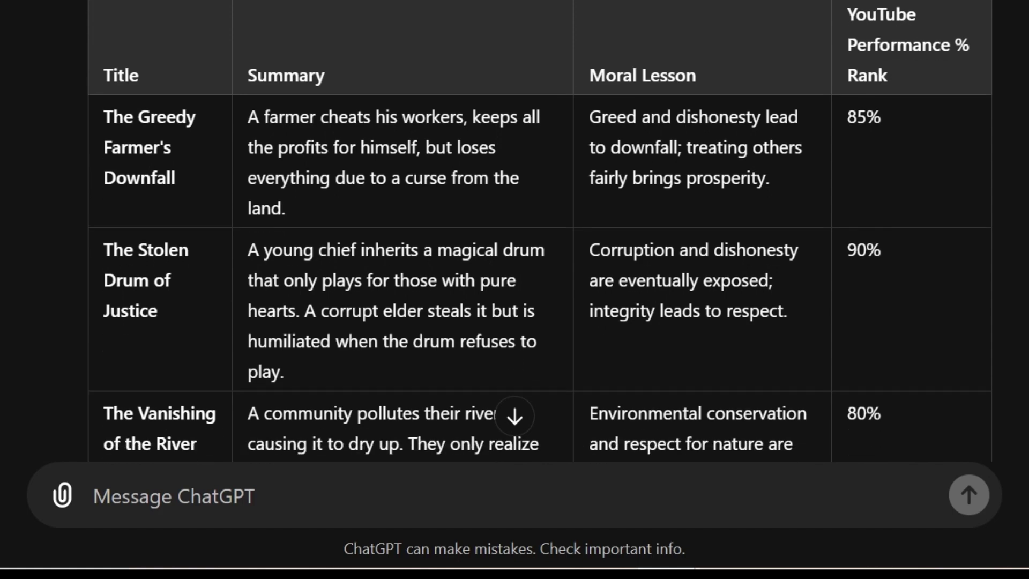
scroll(539, 241, "down", 7)
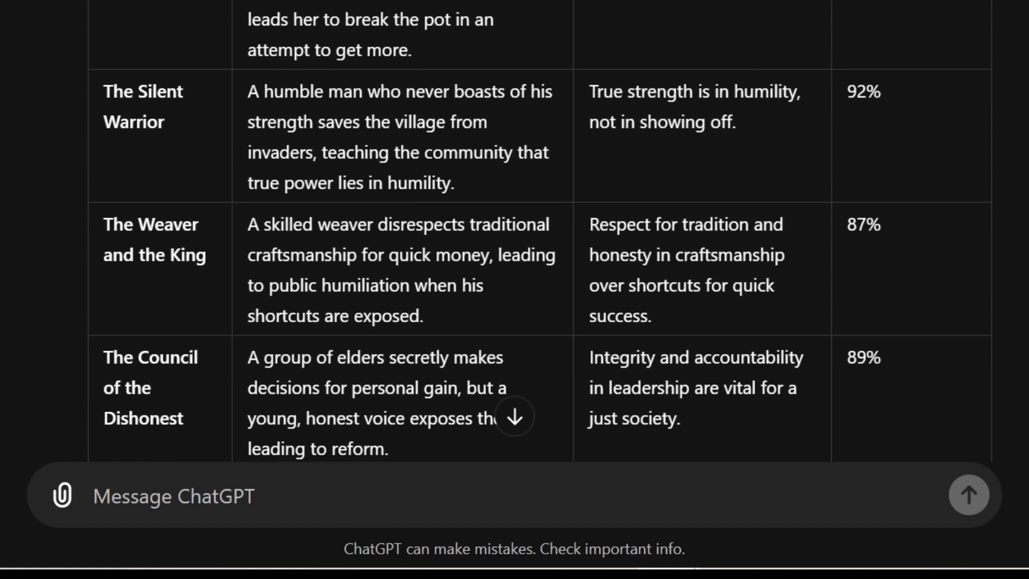
scroll(539, 241, "up", 14)
scroll(539, 241, "down", 5)
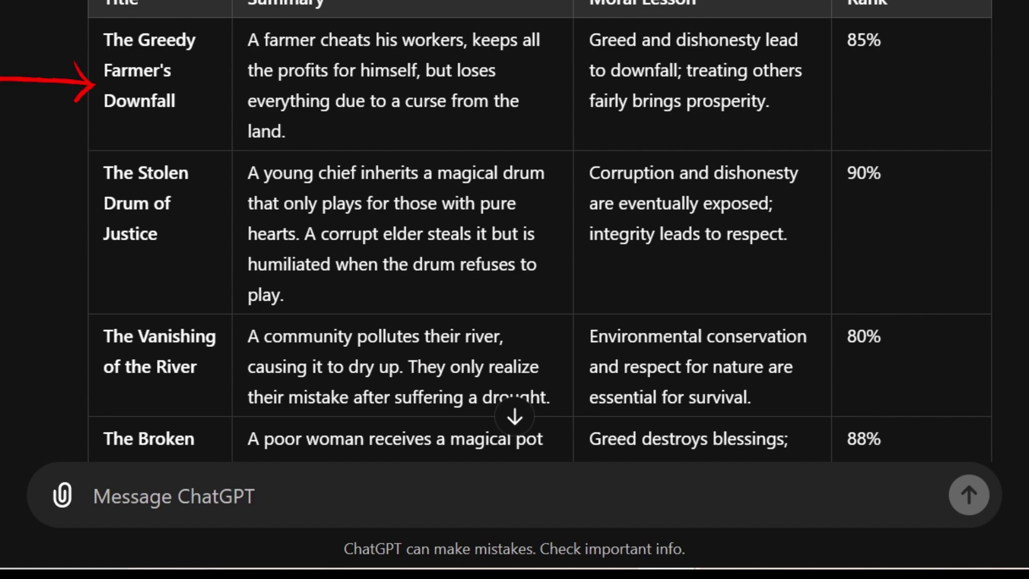
scroll(513, 70, "up", 1)
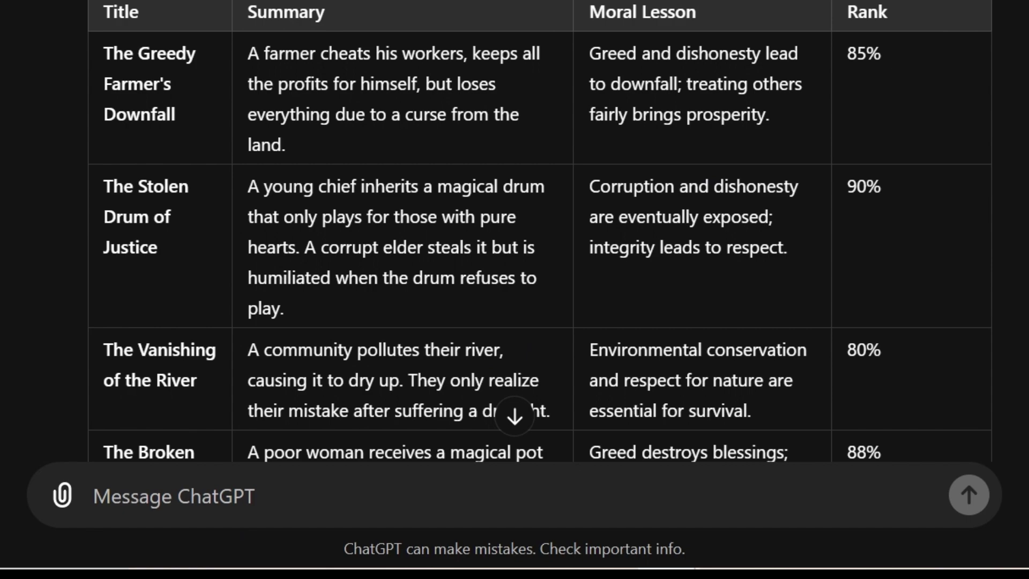
type("Give me a relatable story script for {story}. The story should start with a strong hook, and carry the audience into the story while allowing them to feel emotions. It should be done in simple language understandable even to a fifth grader and should showcase the rich African culture and morals. Also provide image prompts for each scene separately.")
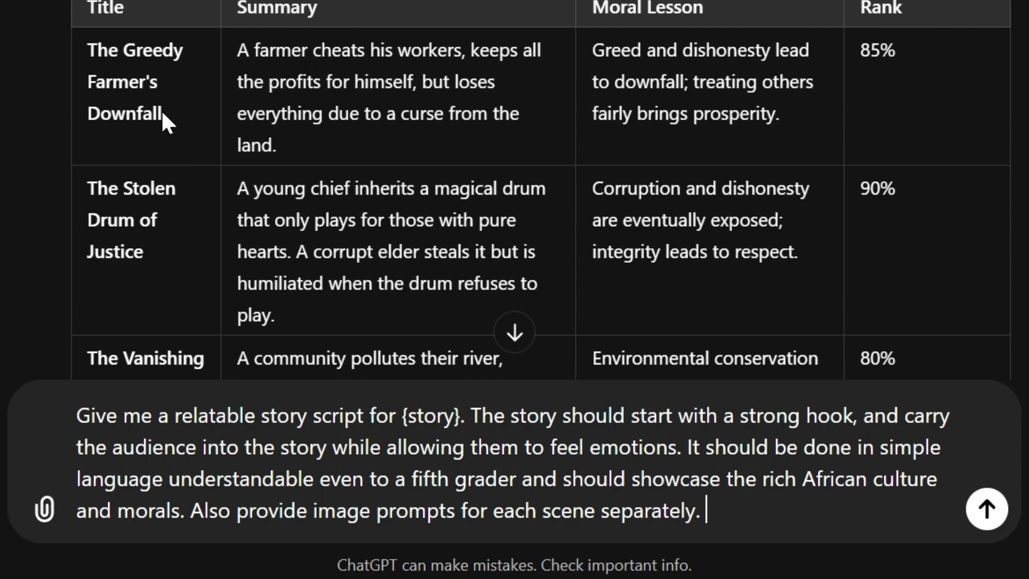
Replace the {story} placeholder with 'The Greedy Farmer's Downfall' and send the script request
left_click_drag(161, 108, 87, 50)
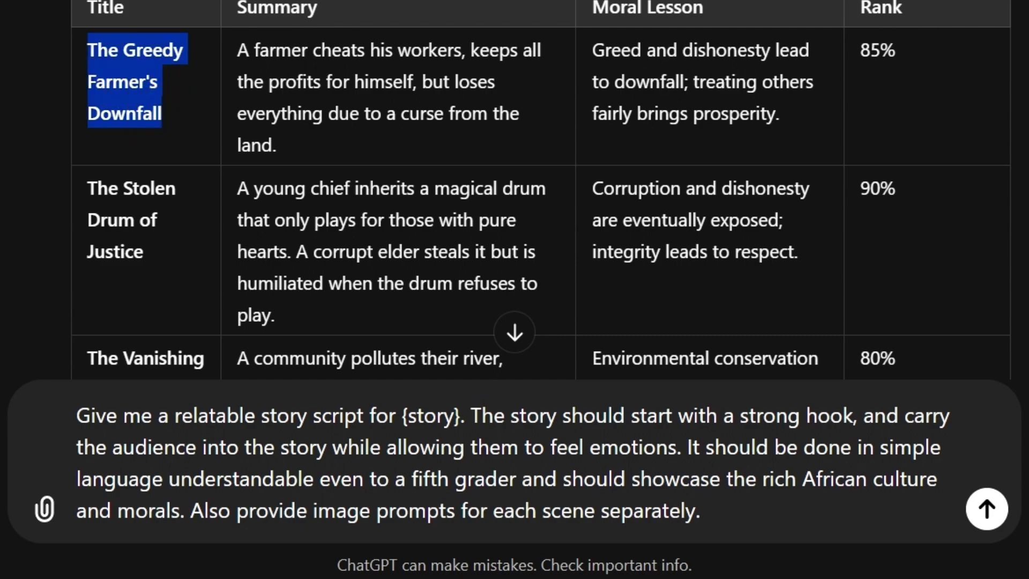
right_click(107, 65)
left_click(149, 94)
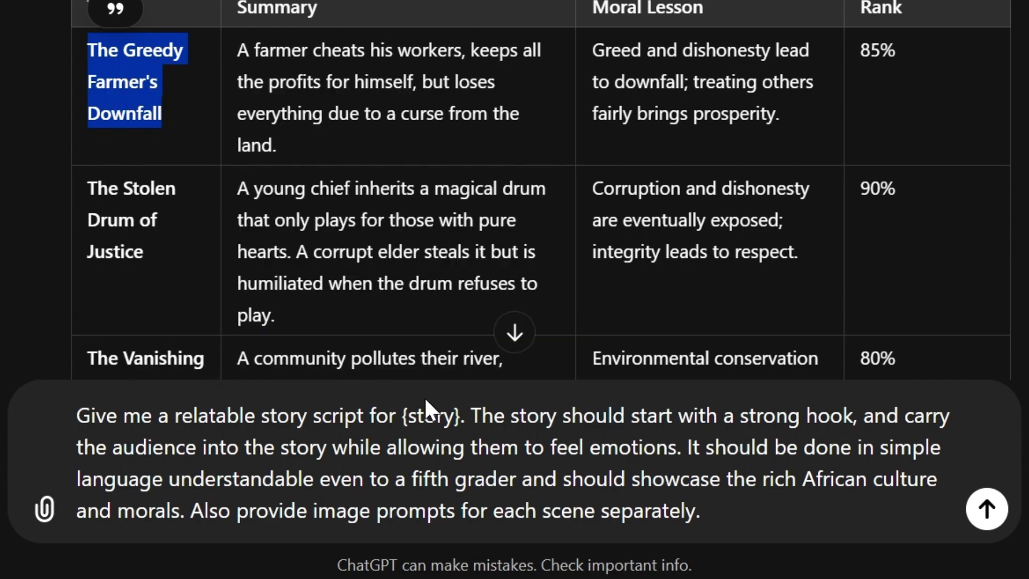
left_click_drag(456, 415, 409, 415)
key("ctrl+v")
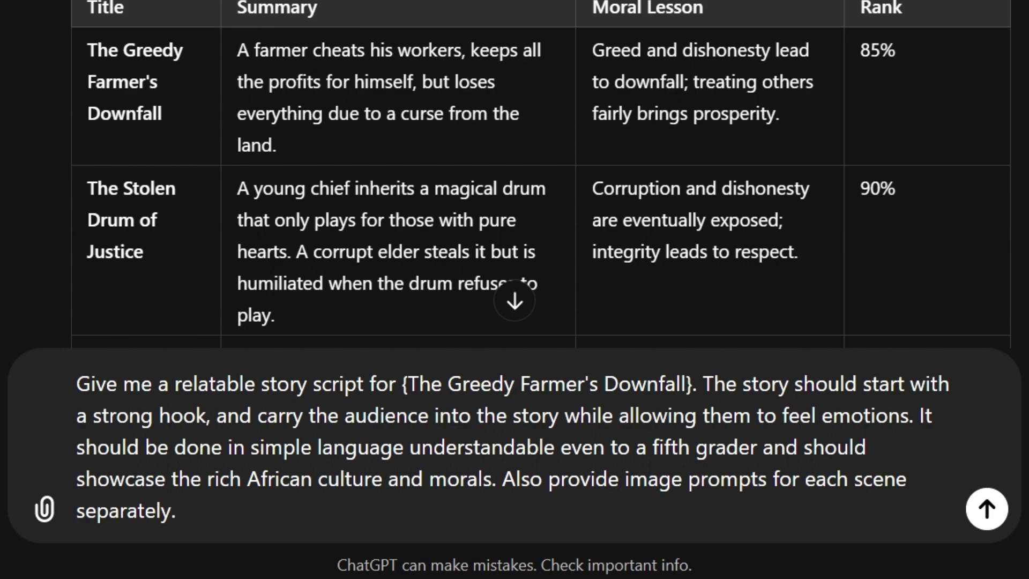
left_click(986, 509)
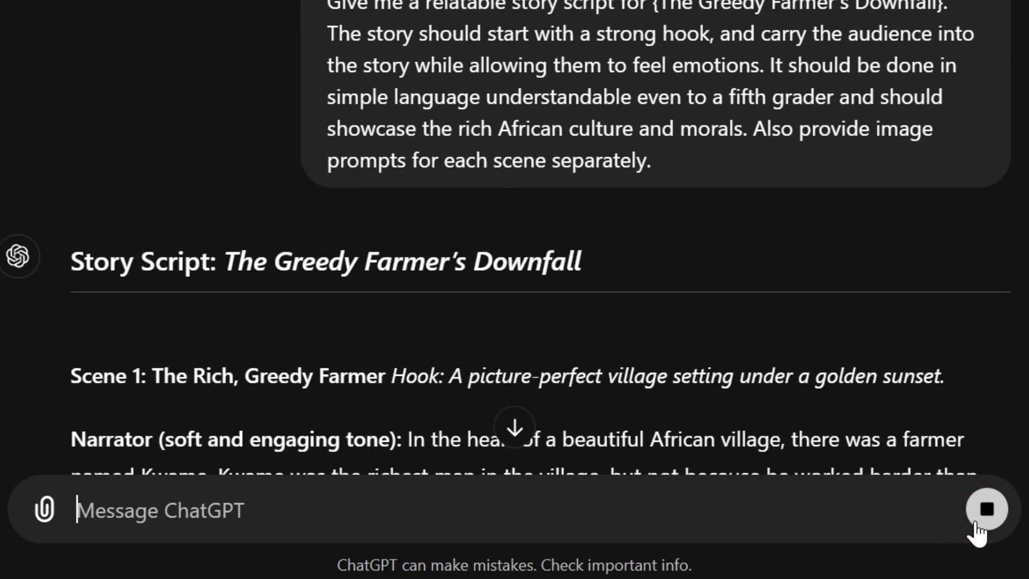
Scroll through the streamed Greedy Farmer script down to the Scene 1 image prompt
scroll(506, 238, "down", 1)
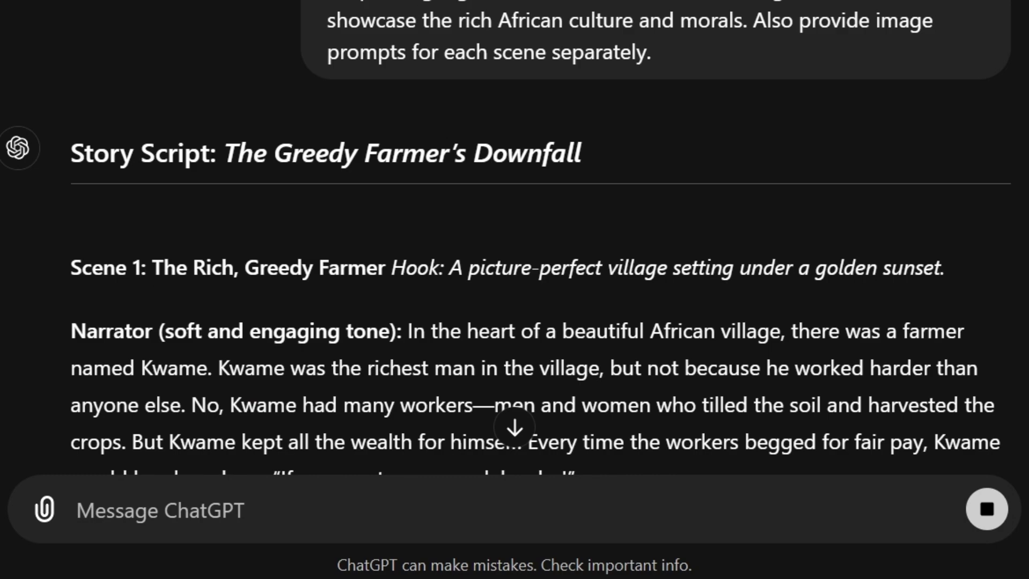
scroll(506, 238, "down", 1)
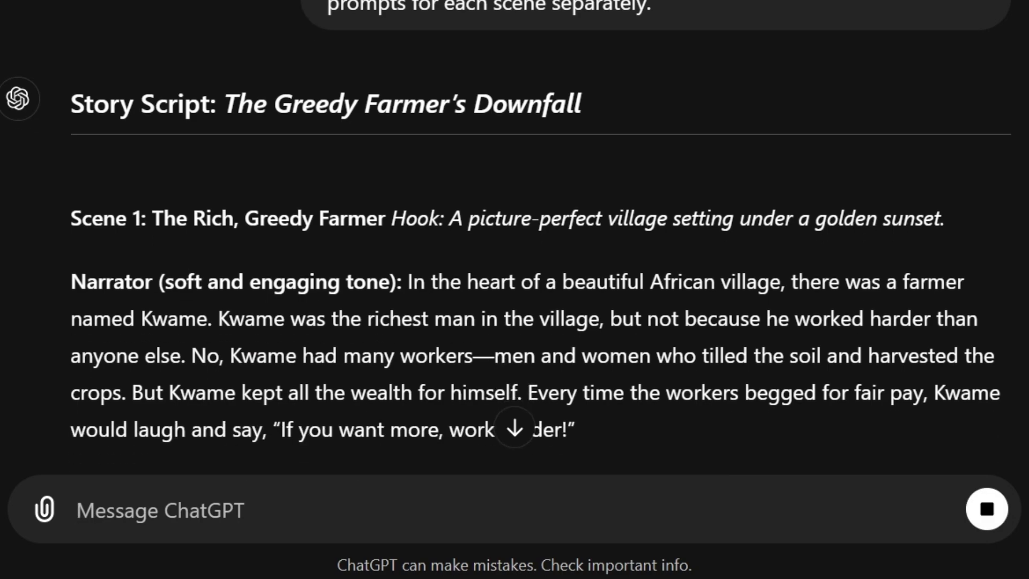
scroll(506, 238, "down", 1)
scroll(506, 238, "down", 5)
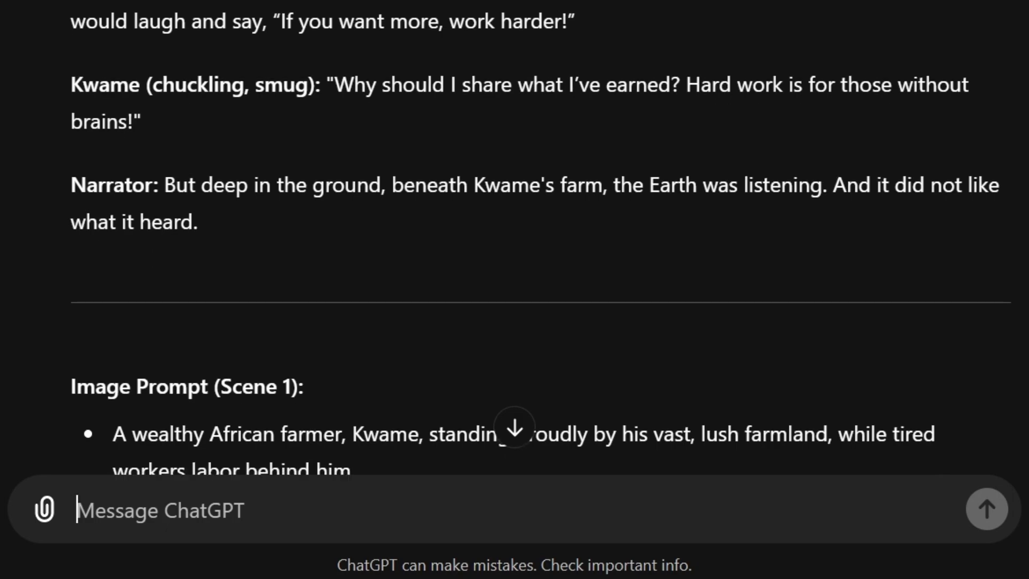
scroll(506, 237, "down", 1)
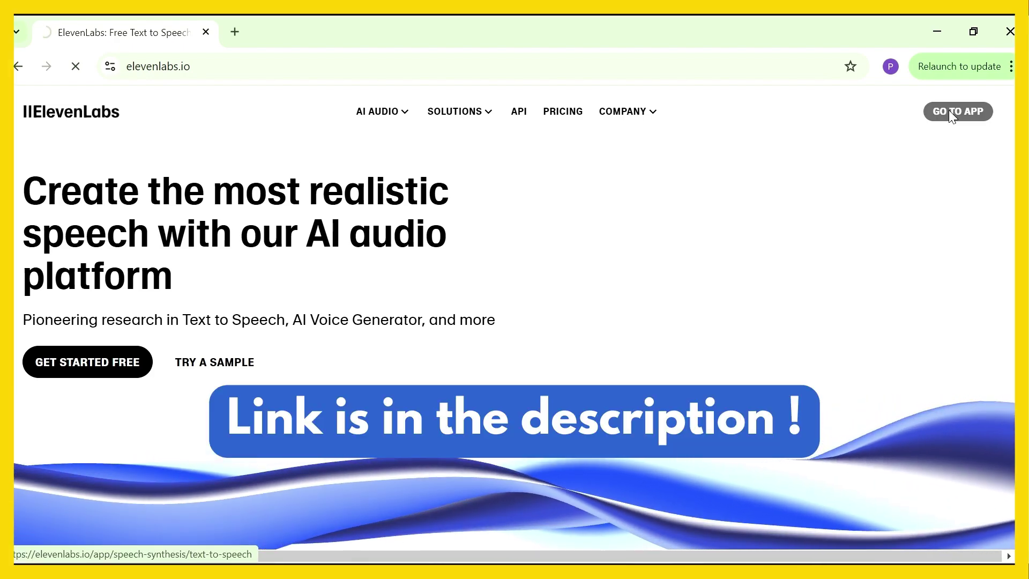
Generate a 21-second 'Tell a story' sample narration in ElevenLabs, then view My voices
left_click(949, 111)
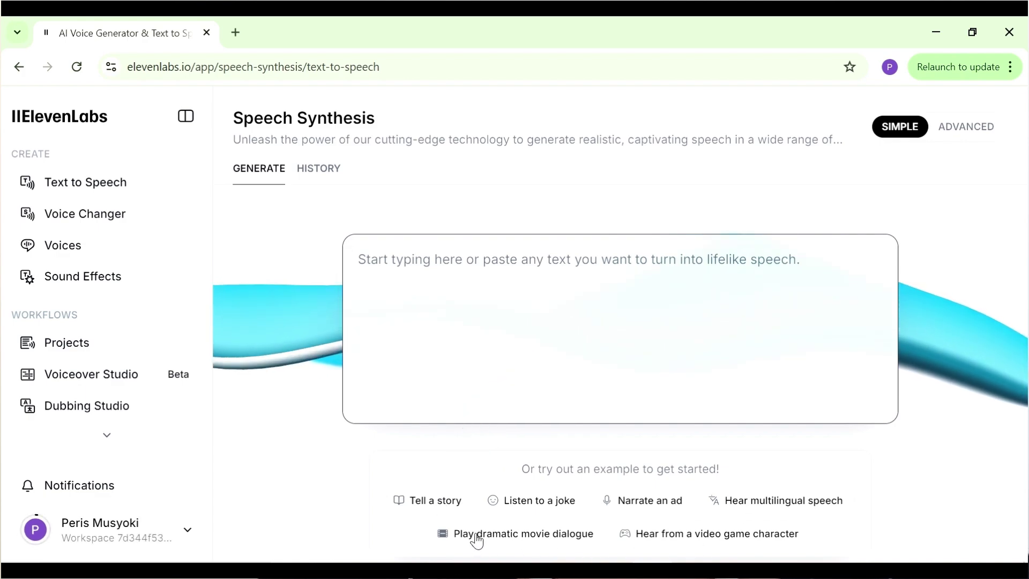
left_click(425, 500)
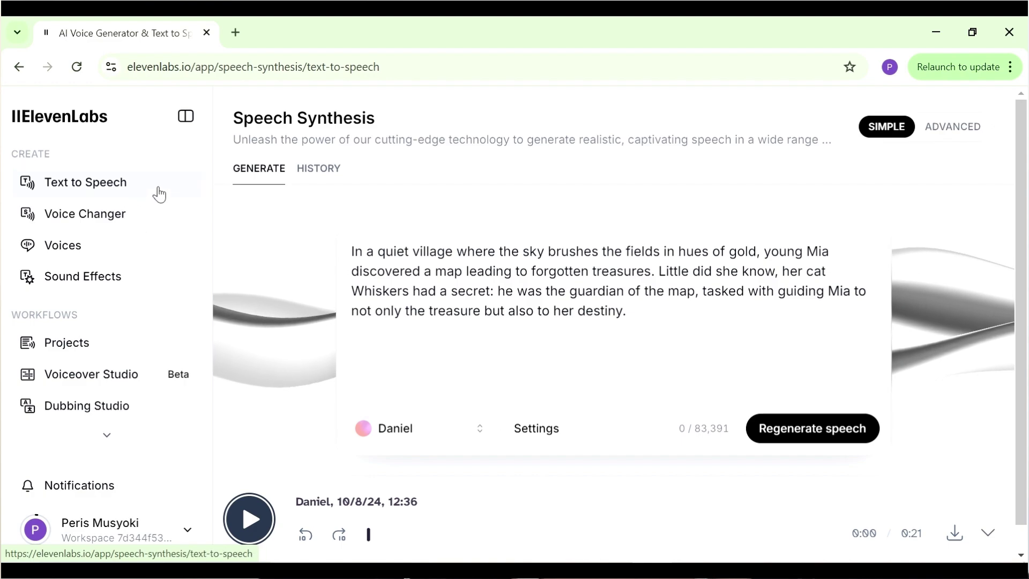
left_click(119, 250)
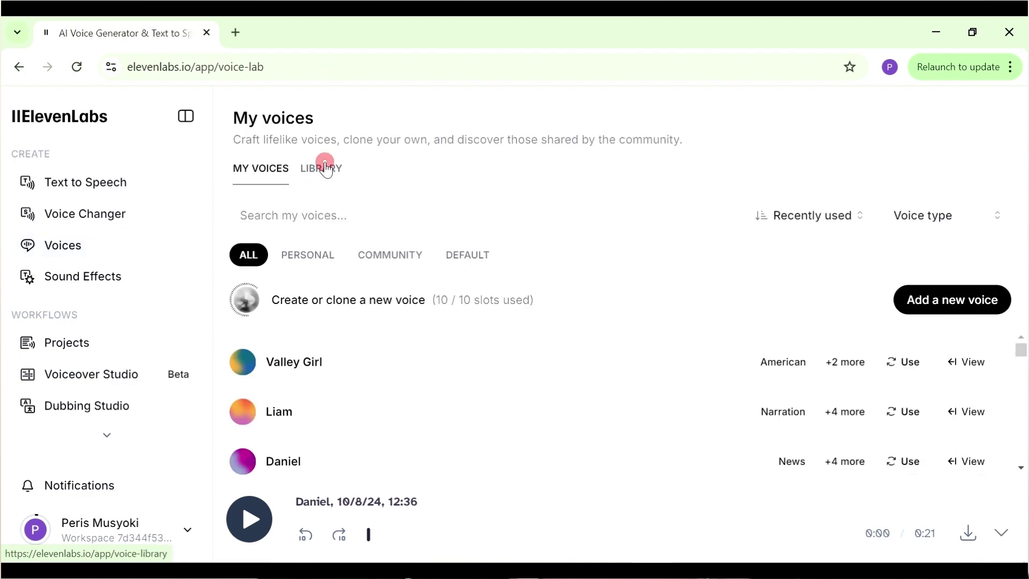
Preview the Jafar - Deep Narrator voice and filter the library to Narrative & Story voices
left_click(324, 168)
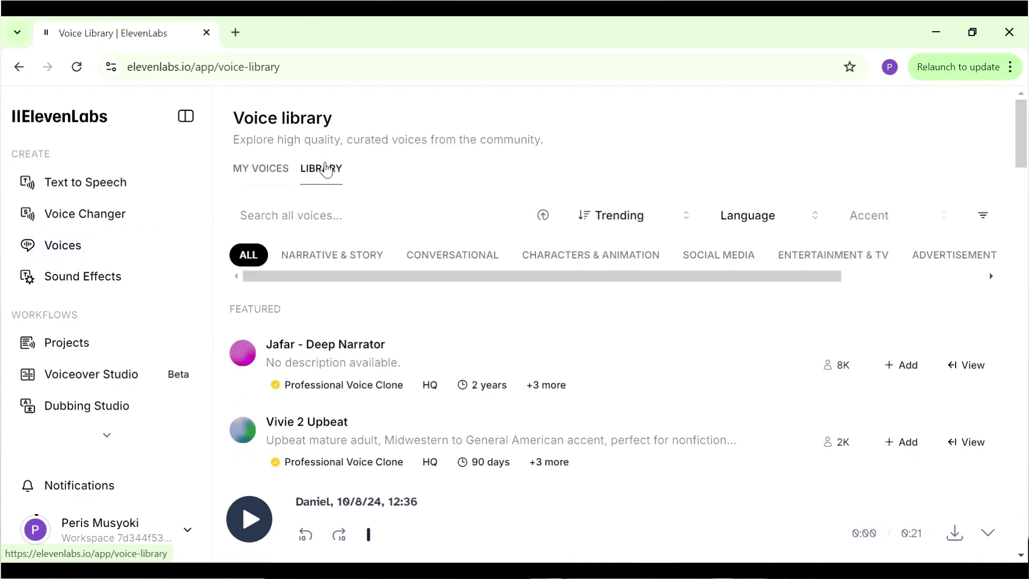
left_click(242, 352)
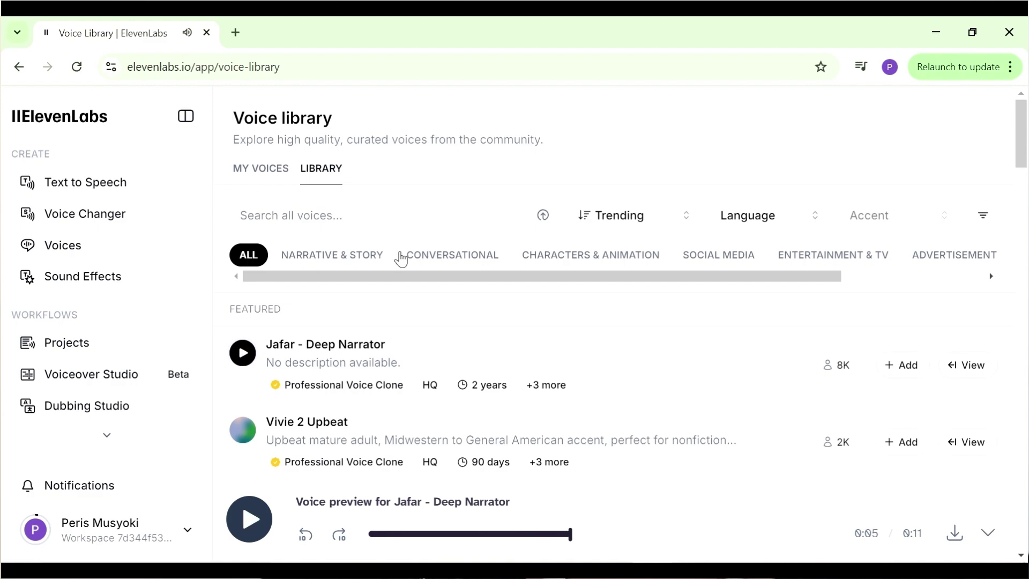
left_click(355, 255)
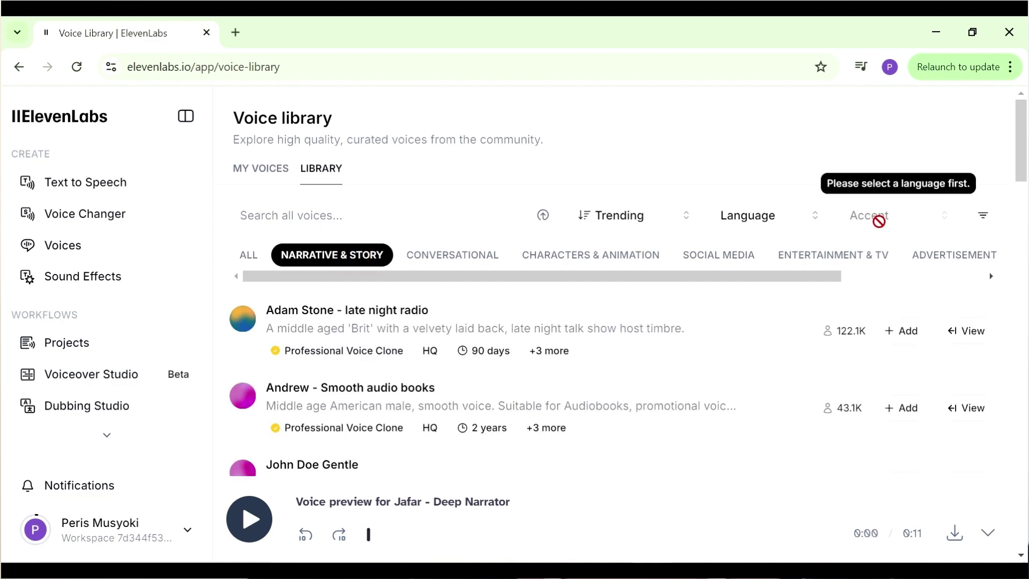
left_click(757, 214)
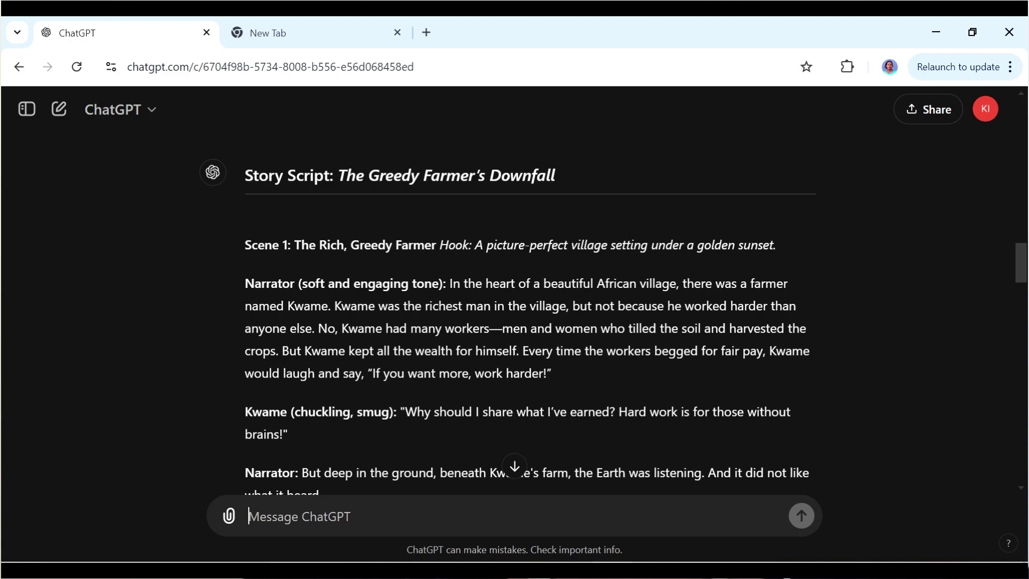
Copy Scene 1's Narrator paragraph from ChatGPT into ElevenLabs' text-to-speech box
type("Sepe")
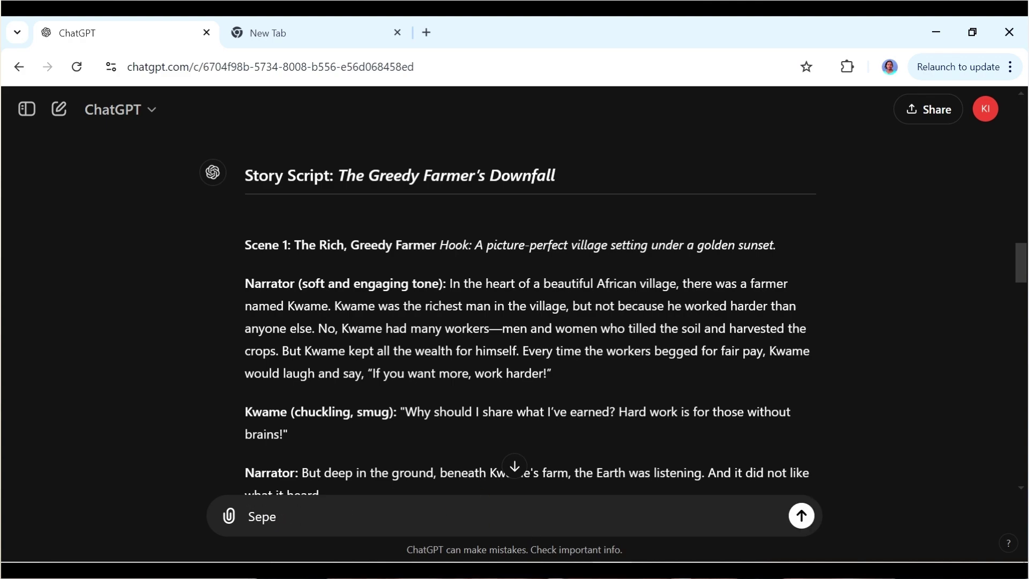
type("rate the audio for m")
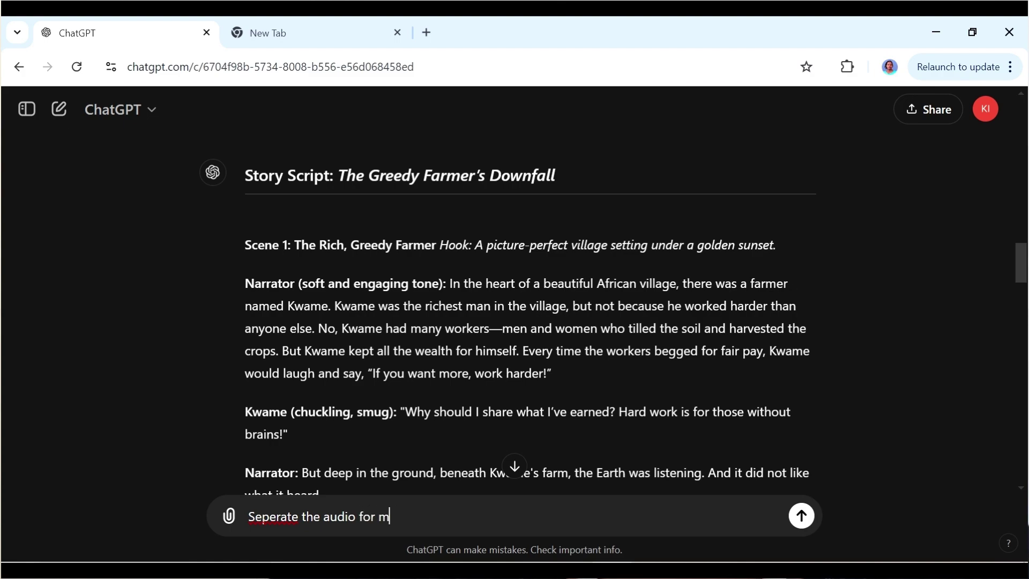
key("BackSpace")
key("BackSpace")
key("BackSpace")
key("BackSpace")
key("BackSpace")
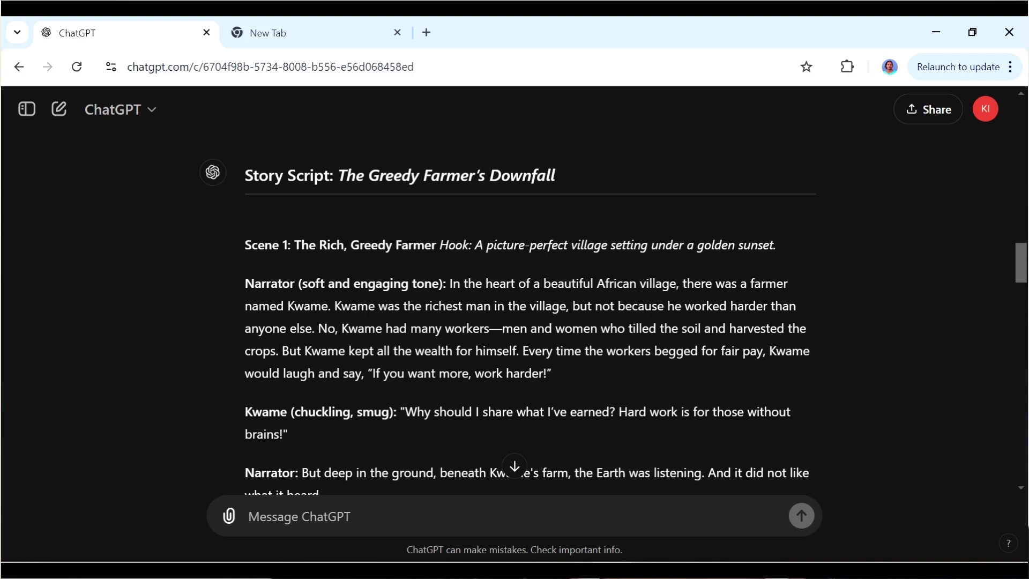
scroll(514, 322, "down", 1)
left_click_drag(244, 248, 571, 338)
right_click(480, 307)
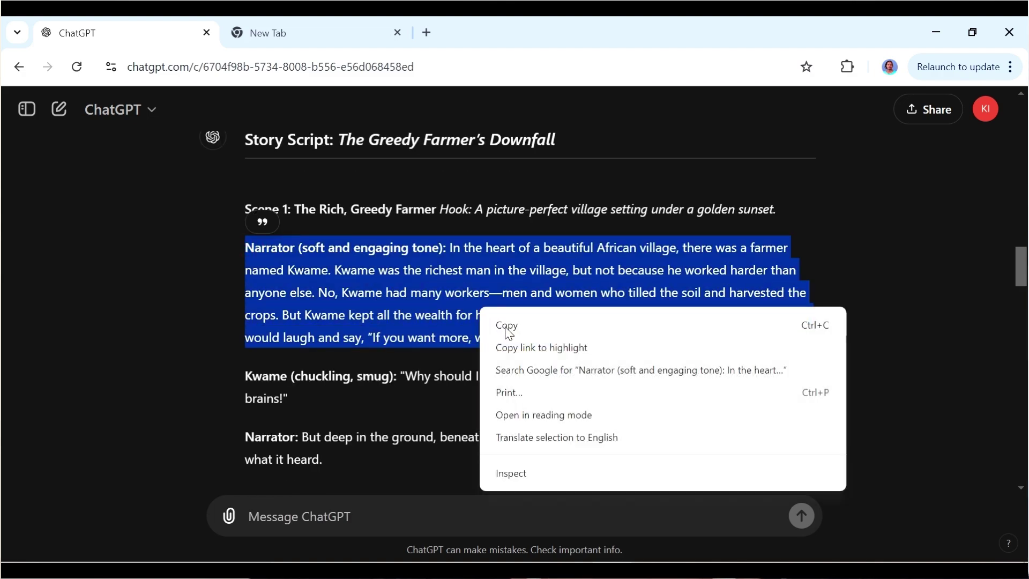
left_click(506, 326)
key("alt+Tab")
left_click(439, 303)
key("ctrl+v")
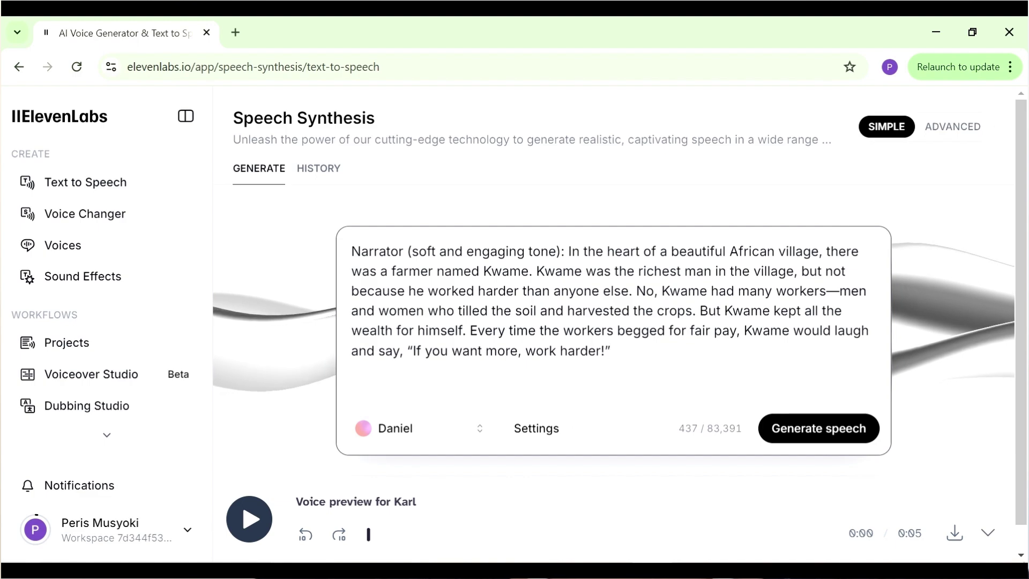
Delete the 'Narrator (soft and engaging tone):' label and change the opening 'In the heart of a' to 'A long time ago, in a'
left_click_drag(565, 250, 439, 251)
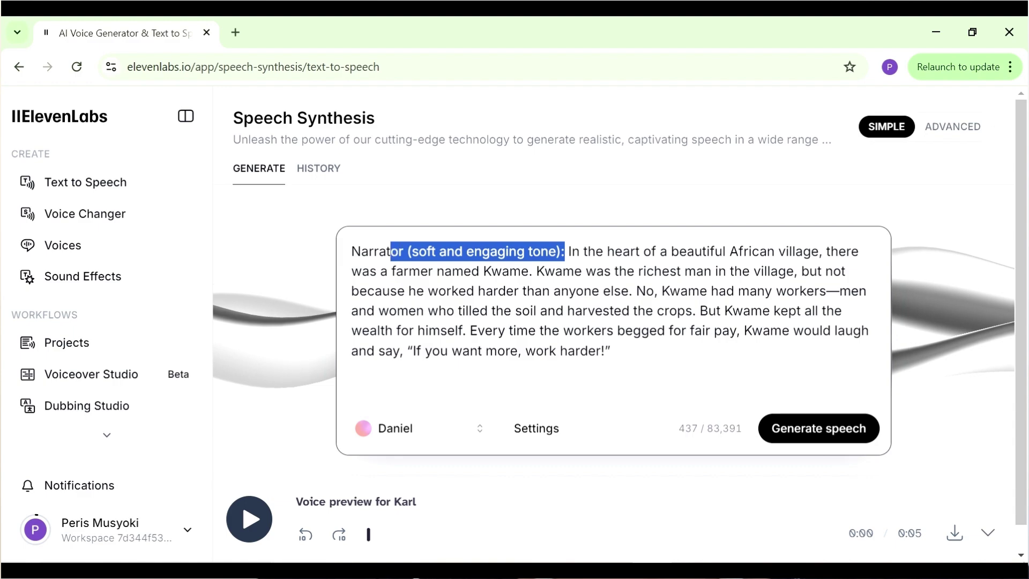
left_click_drag(390, 250, 349, 250)
key("BackSpace")
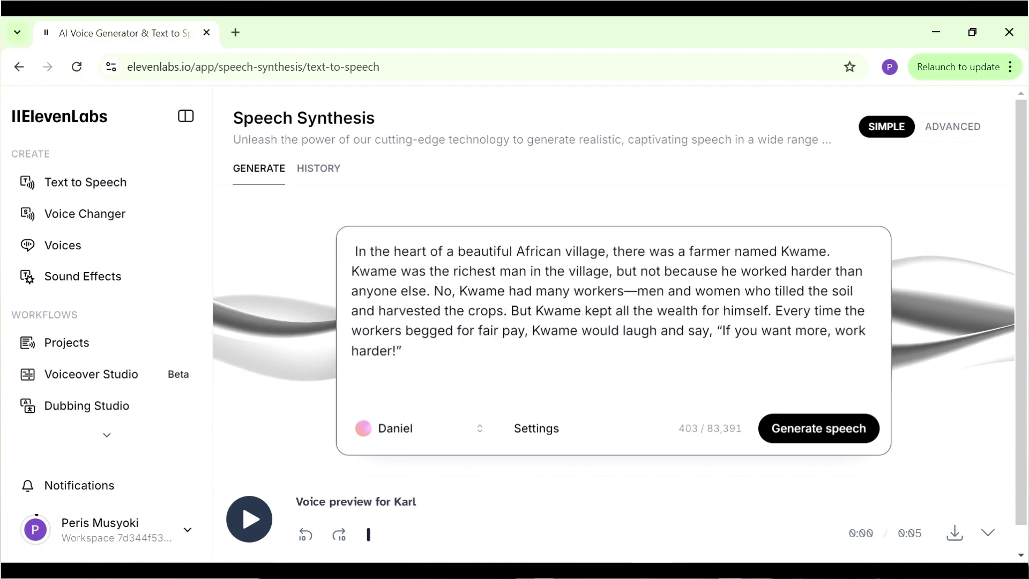
key("Delete")
left_click_drag(453, 250, 351, 251)
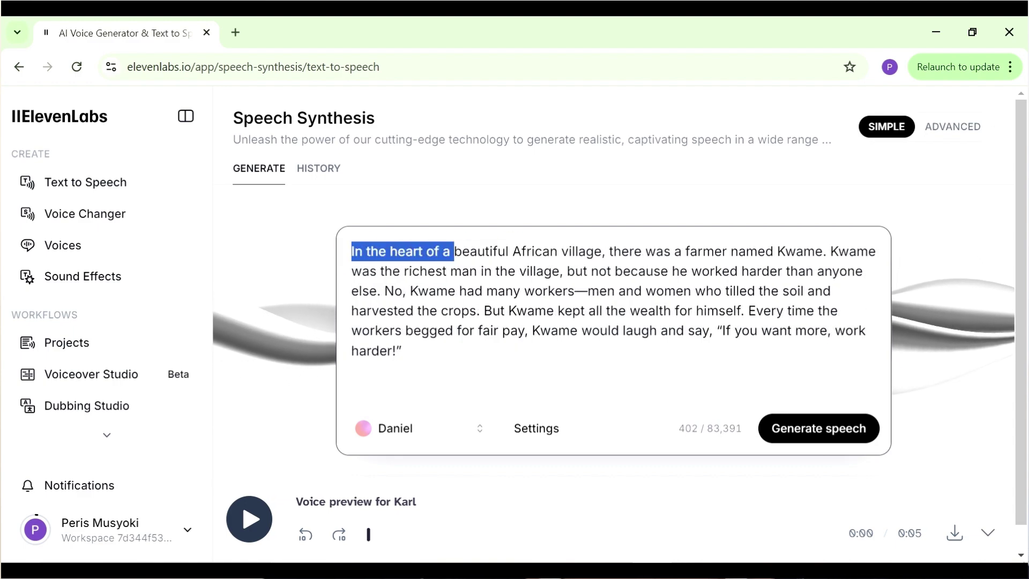
type("A long time ago, in ")
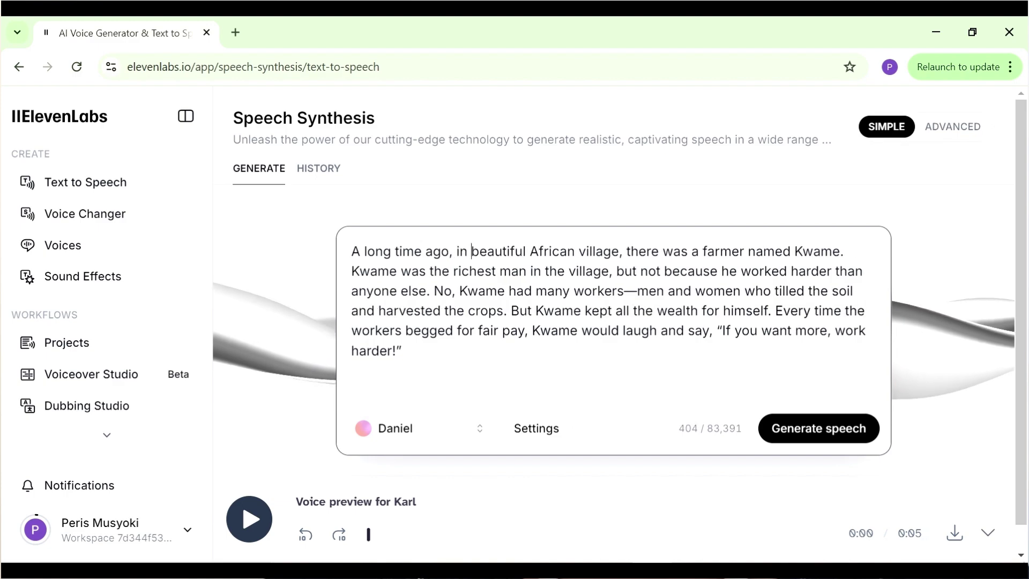
type("a")
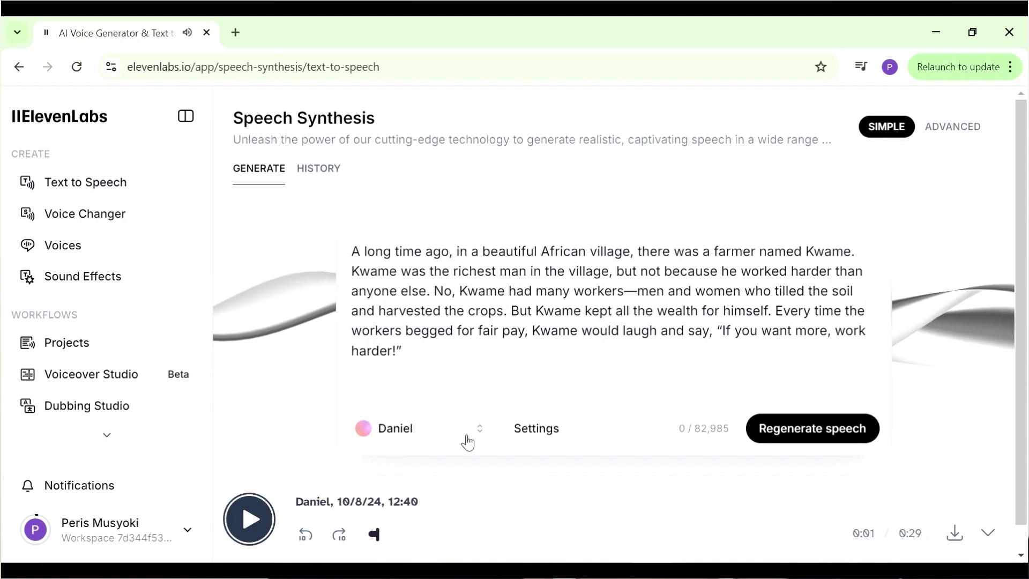
Preview the Callum voice and select it as the narration voice
left_click(480, 427)
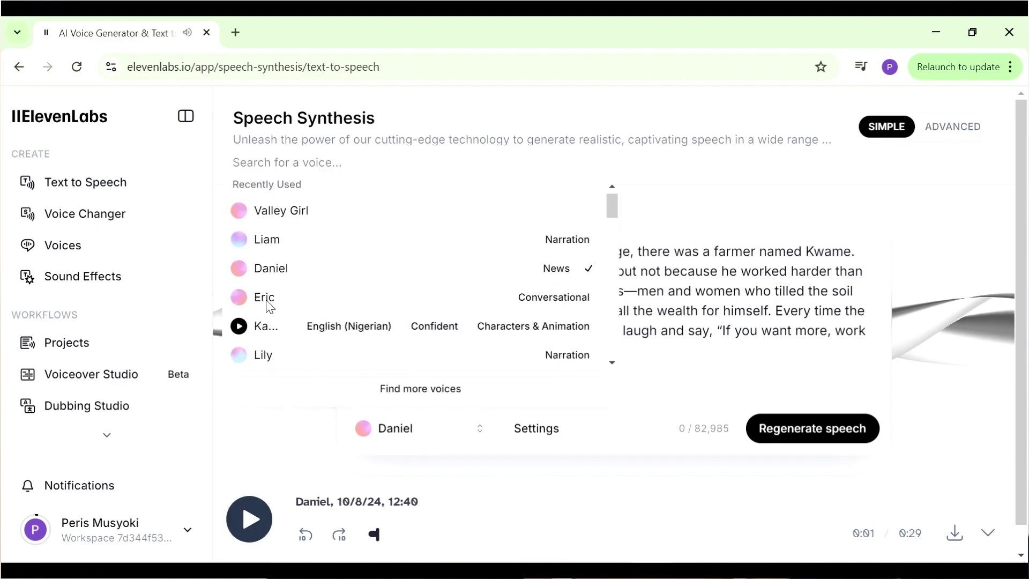
scroll(615, 210, "down", 3)
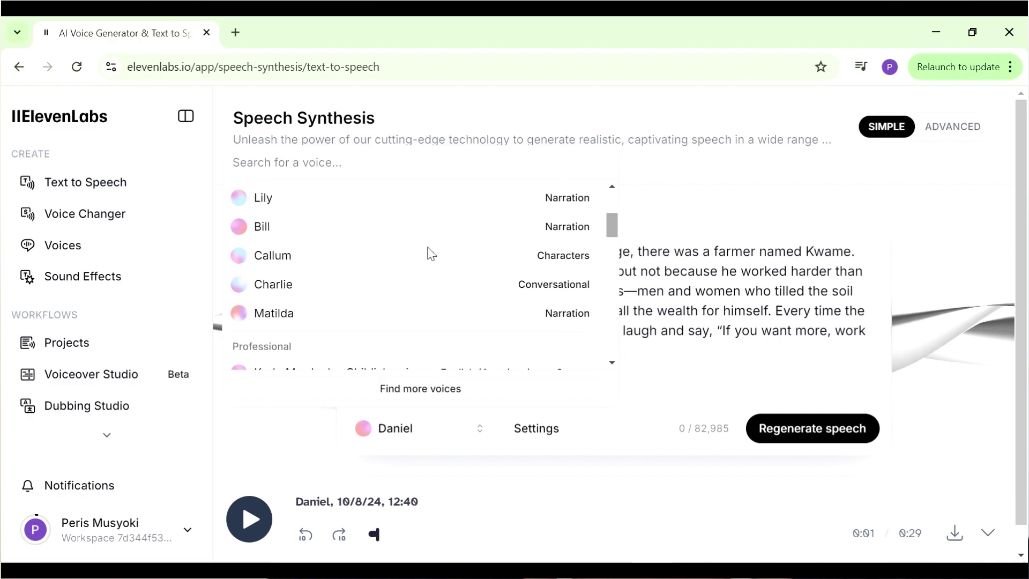
left_click(239, 257)
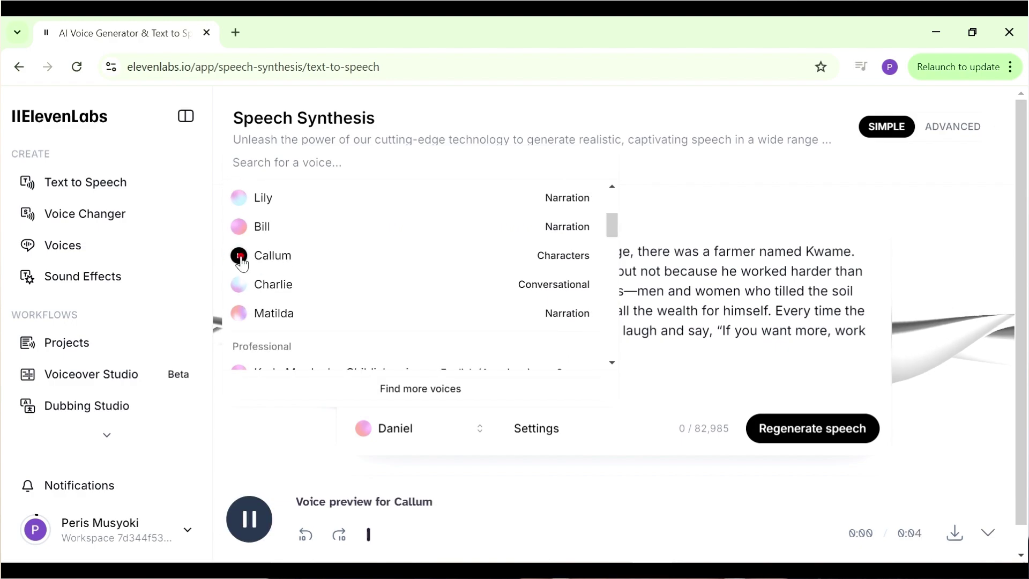
left_click(239, 256)
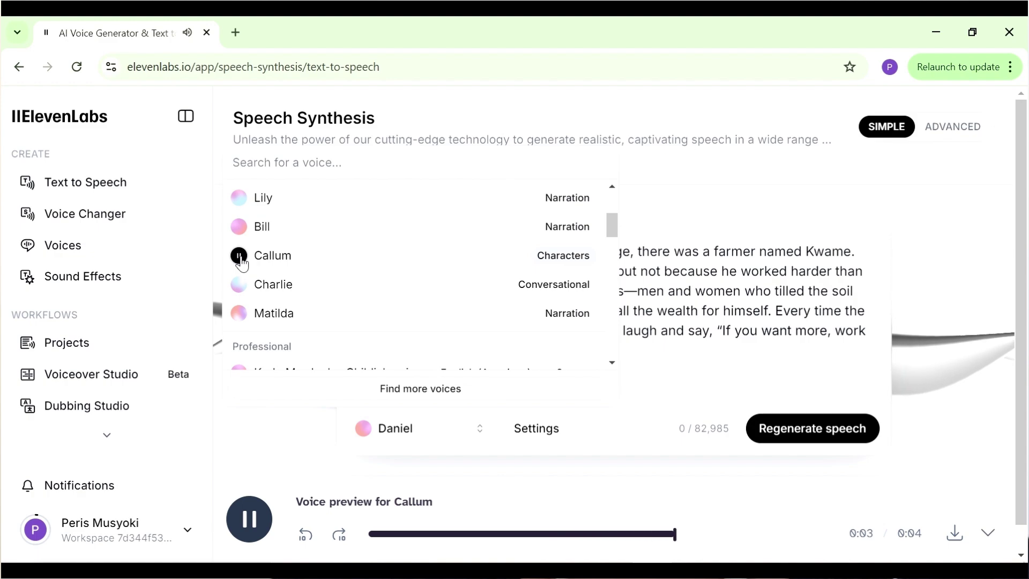
left_click(294, 261)
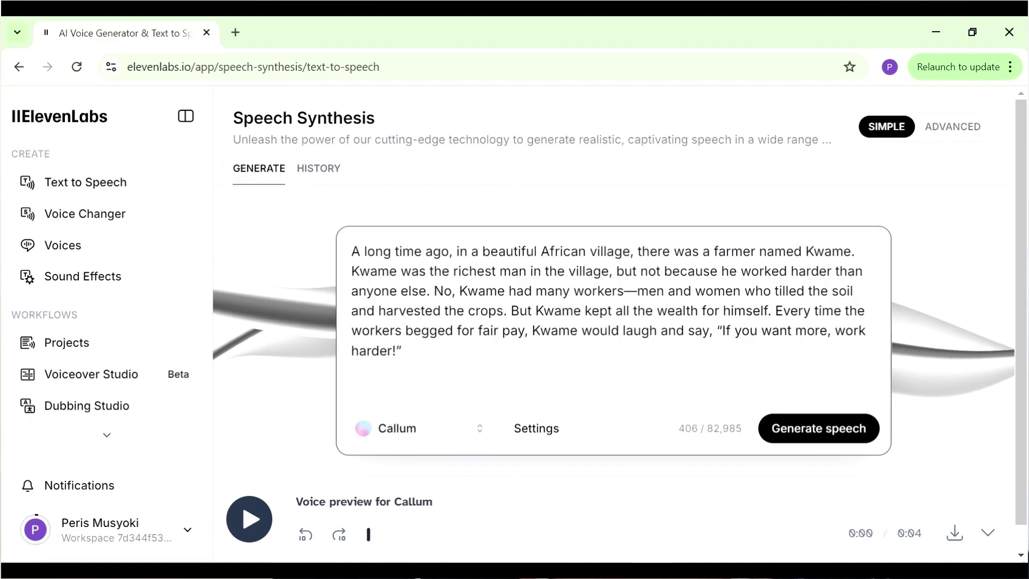
Insert dash pauses after 'A long time ago,' and elsewhere, regenerate the clip, and download it
left_click(454, 252)
type("--")
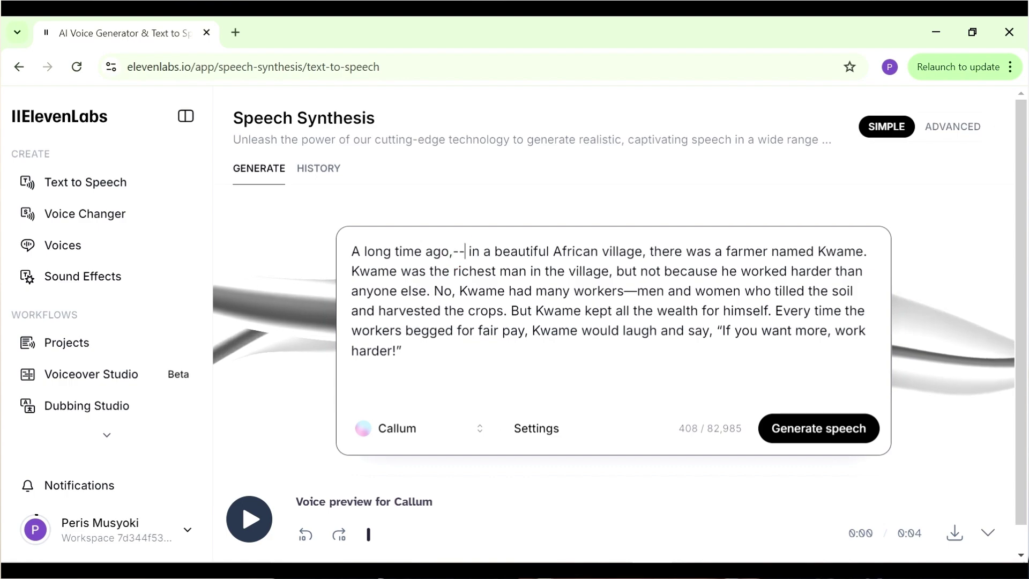
type("-")
left_click(655, 251)
type("-")
left_click(406, 271)
type("-")
left_click(676, 271)
type("----")
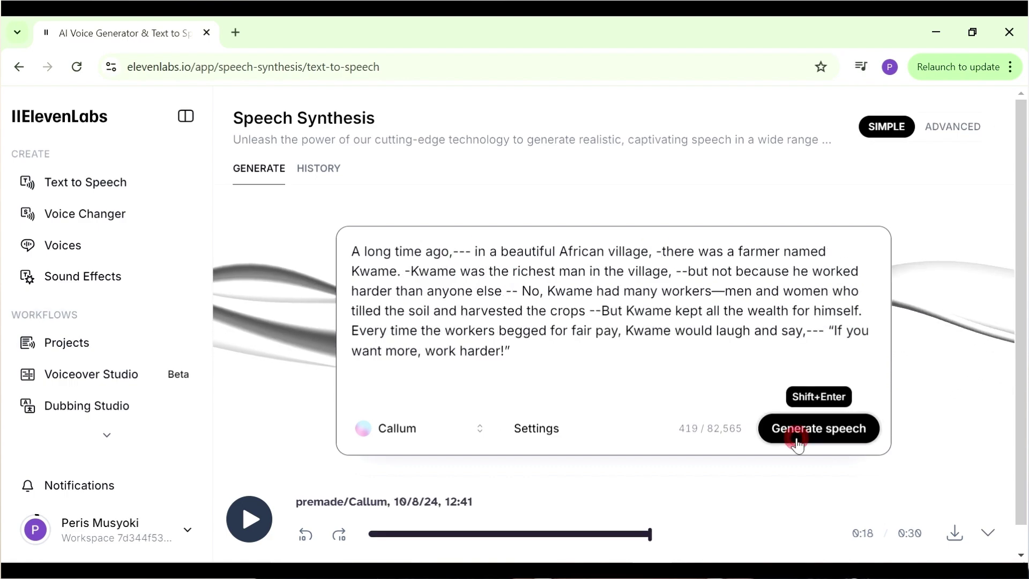
left_click(797, 440)
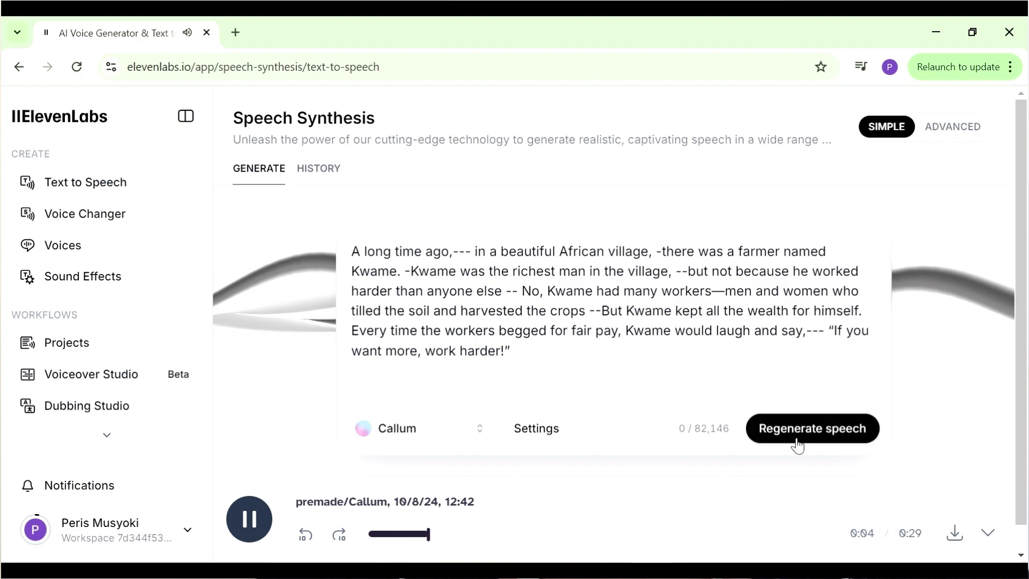
left_click(954, 542)
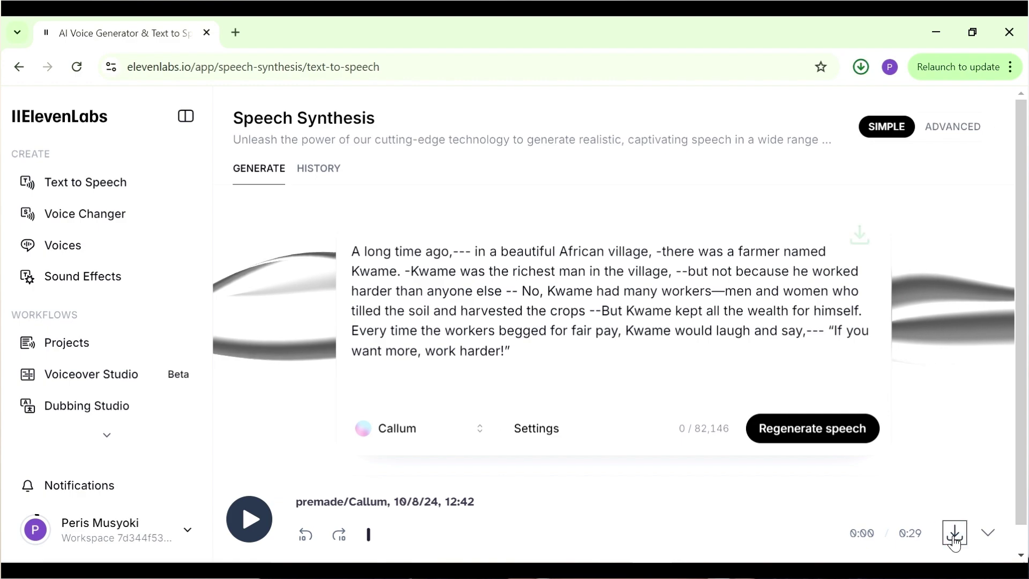
Paste the next ChatGPT paragraph, replace 'earned?' question mark with a dash, remove 'Narrator:', and generate speech
key("alt+Tab")
left_click_drag(402, 250, 450, 335)
key("ctrl+c")
key("alt+Tab")
key("ctrl+a")
key("ctrl+v")
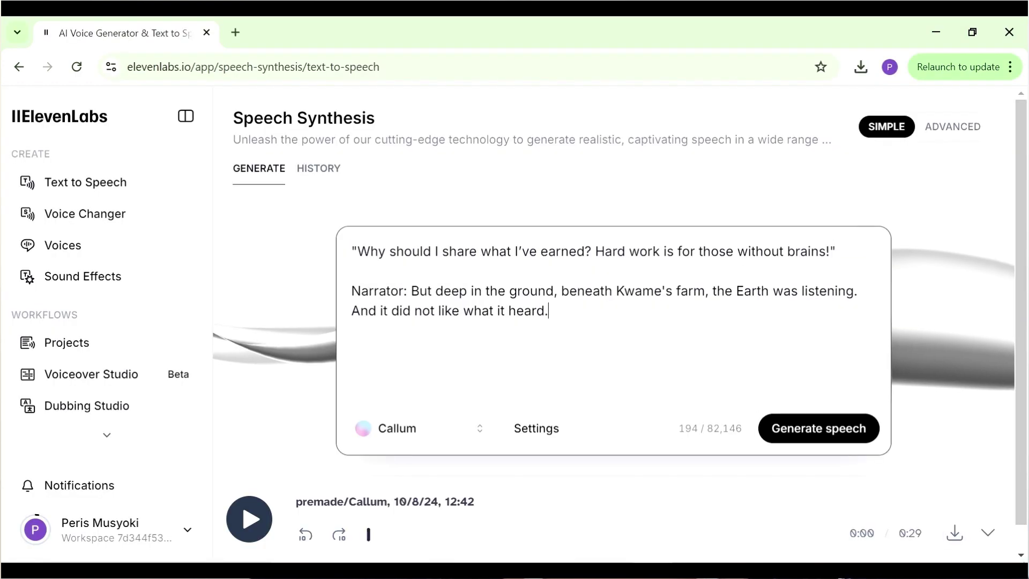
left_click(588, 251)
key("BackSpace")
type("-")
left_click(416, 291)
key("BackSpace")
key("BackSpace")
key("BackSpace")
key("BackSpace")
key("BackSpace")
key("BackSpace")
key("BackSpace")
key("BackSpace")
key("BackSpace")
key("BackSpace")
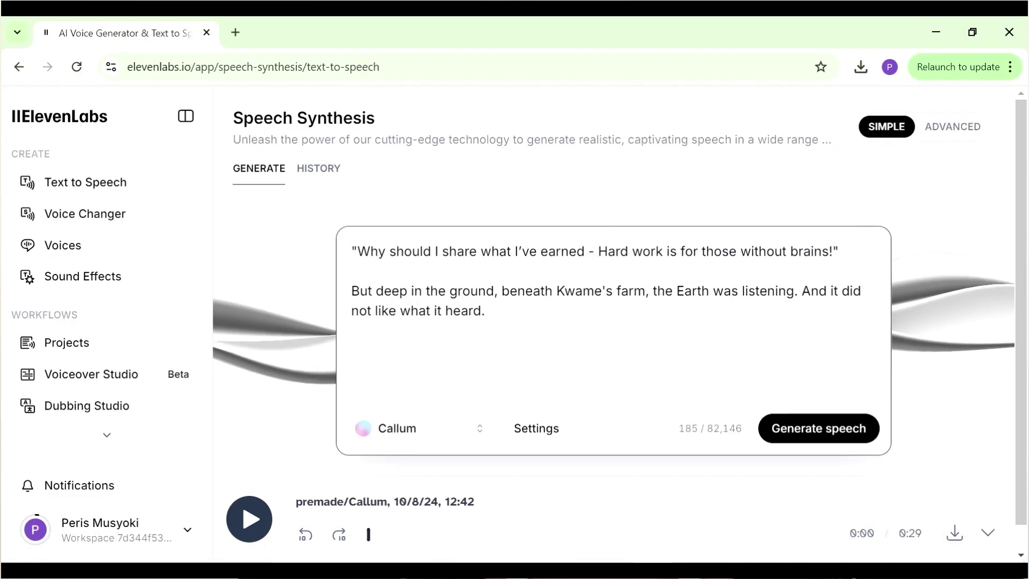
left_click(780, 429)
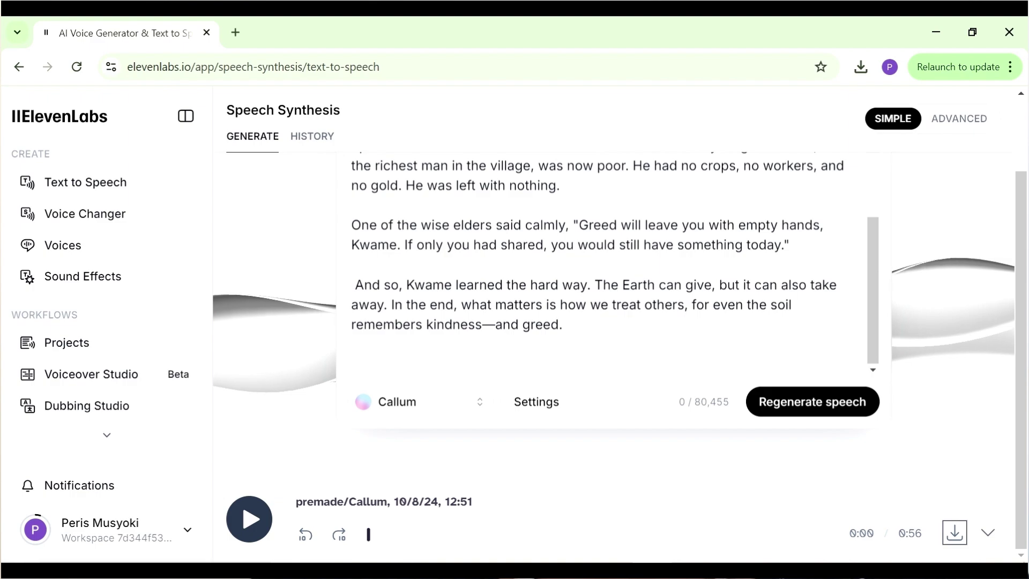
Replace the passage with the closing paragraph about Kwame's greed and generate speech
key("ctrl+a")
key("ctrl+v")
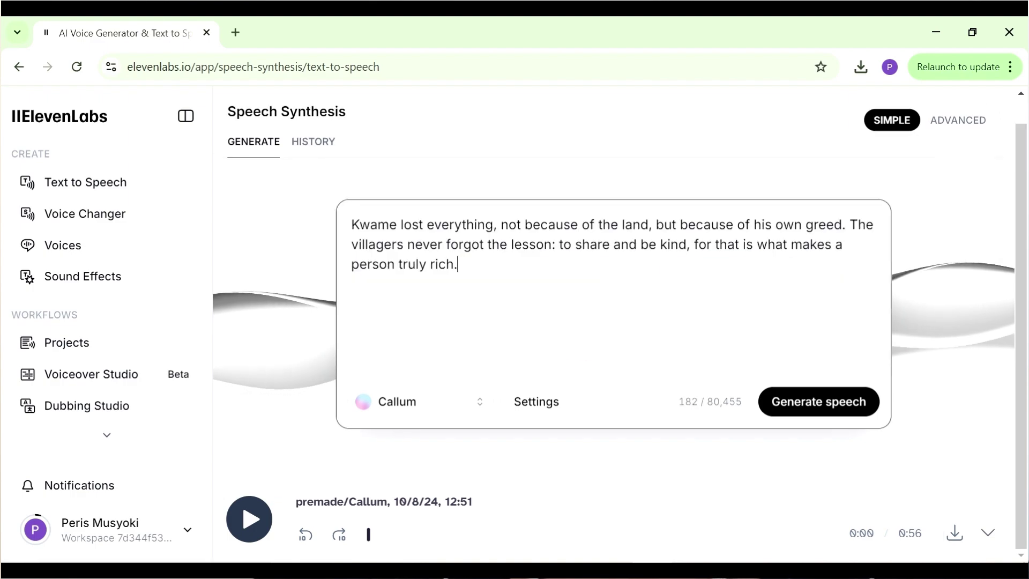
left_click(783, 409)
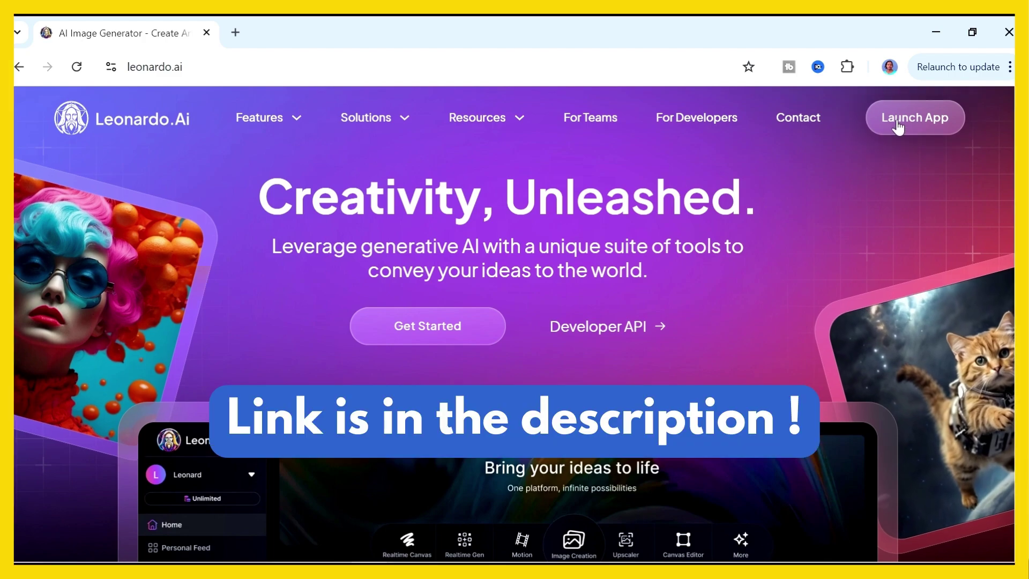
Open Leonardo.Ai image creation, choose the Leonardo Phoenix preset, and keep the Dynamic style
left_click(903, 129)
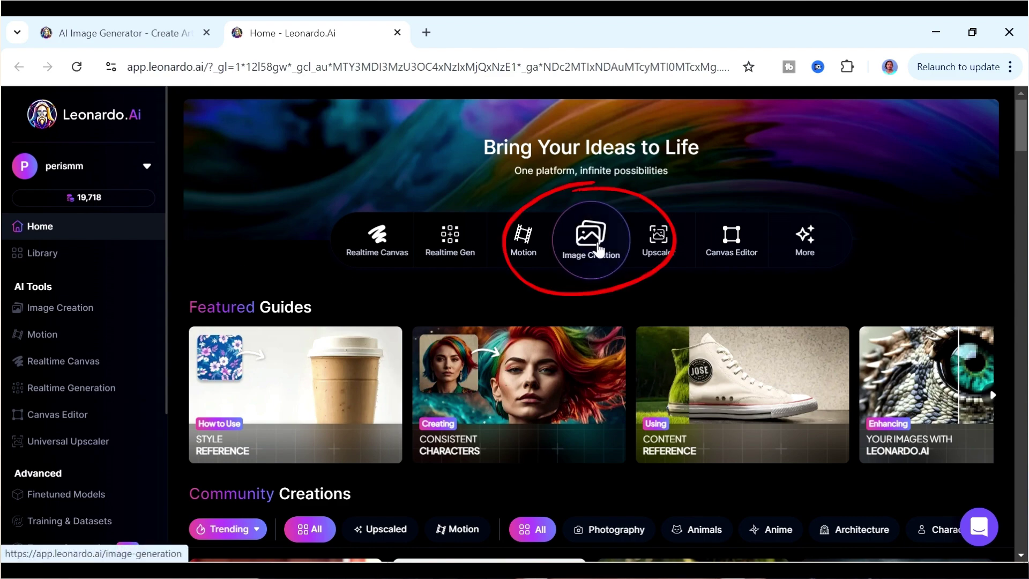
left_click(599, 250)
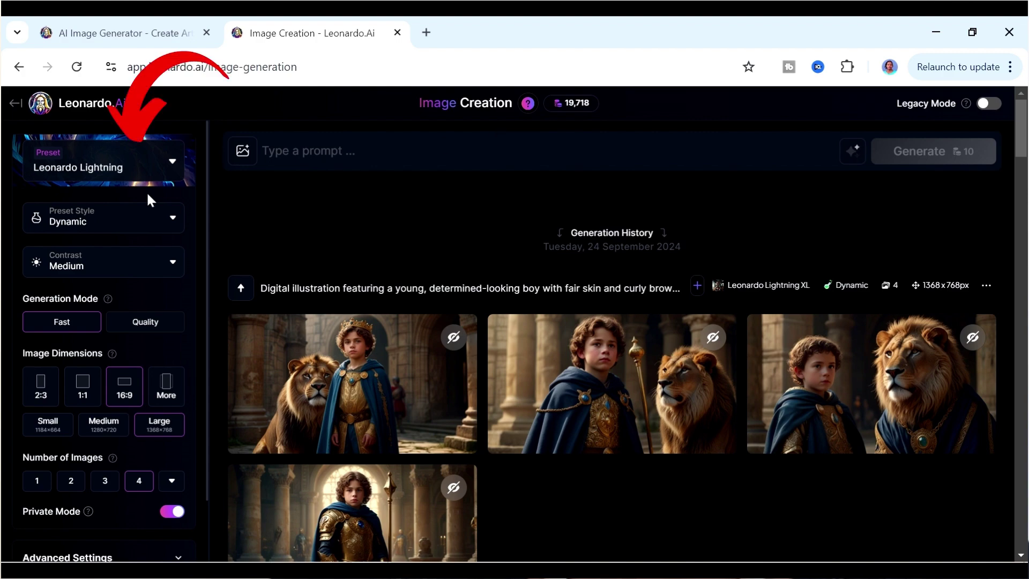
left_click(171, 163)
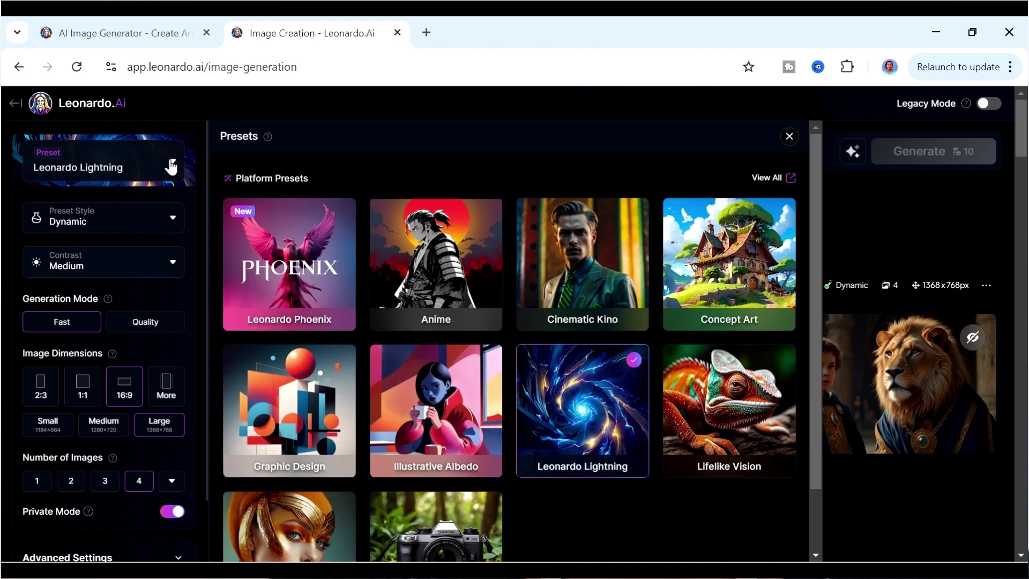
mouse_move(306, 300)
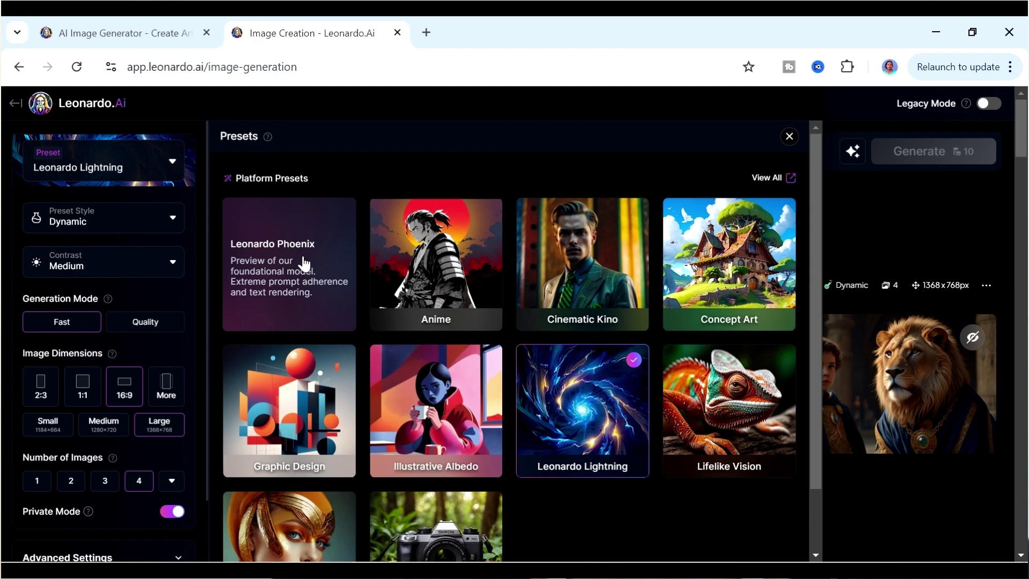
left_click(303, 264)
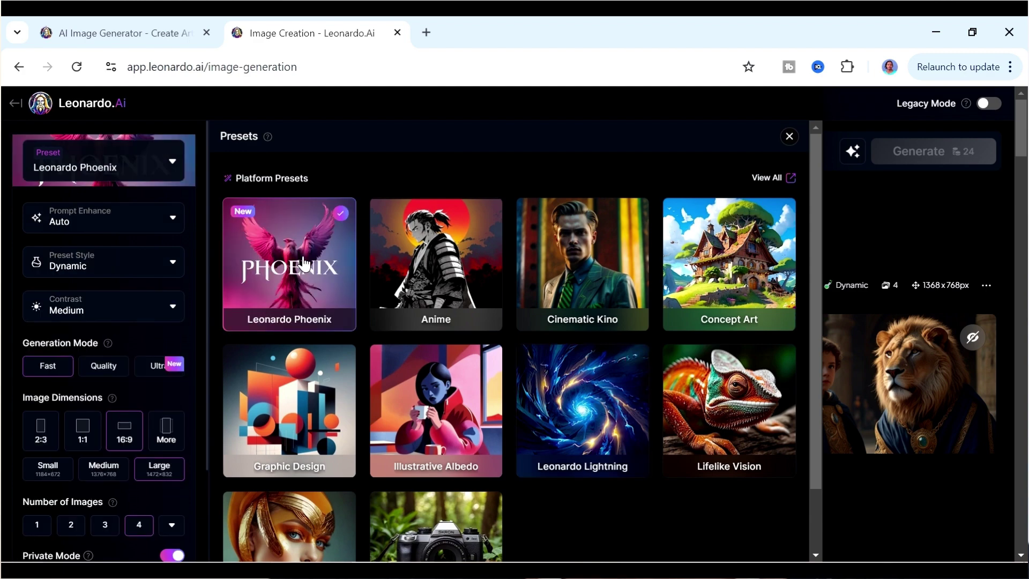
left_click(112, 269)
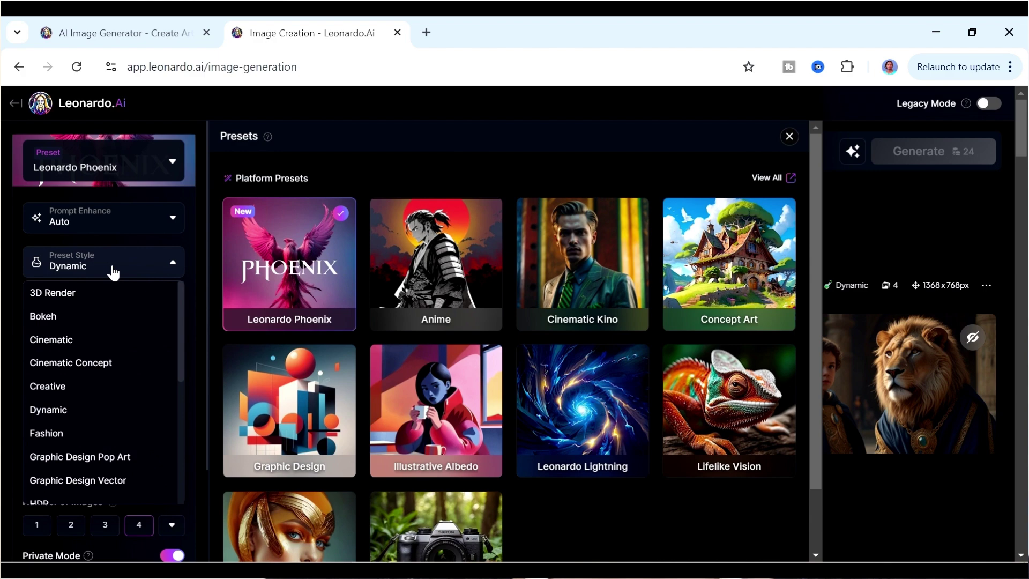
left_click(113, 271)
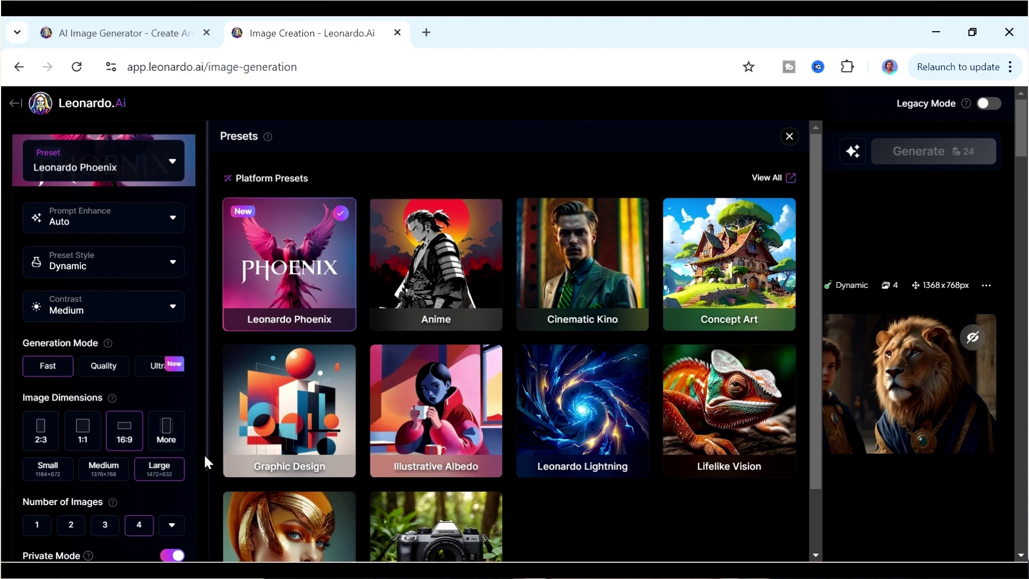
mouse_move(206, 449)
left_mouse_down()
mouse_move(205, 524)
mouse_move(207, 452)
left_mouse_up()
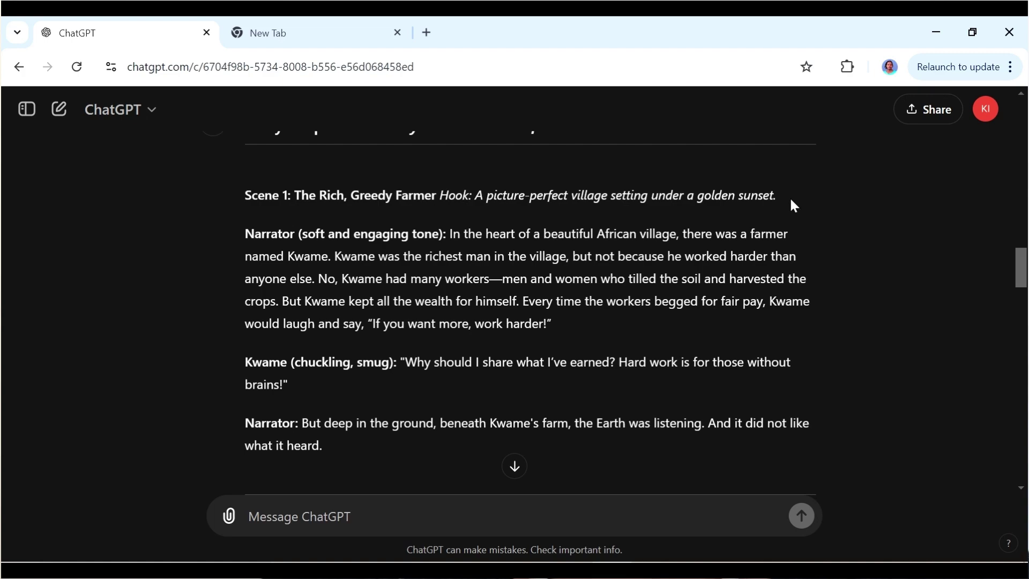
Copy the hook 'A picture-perfect village setting under a golden sunset.' into Leonardo's prompt box
left_click_drag(780, 196, 486, 195)
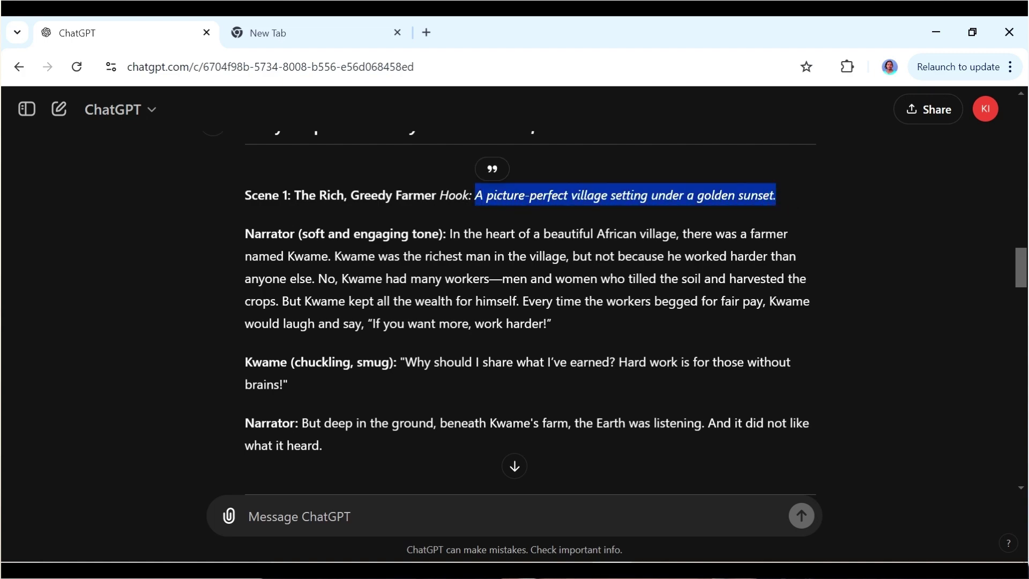
right_click(499, 195)
left_click(528, 212)
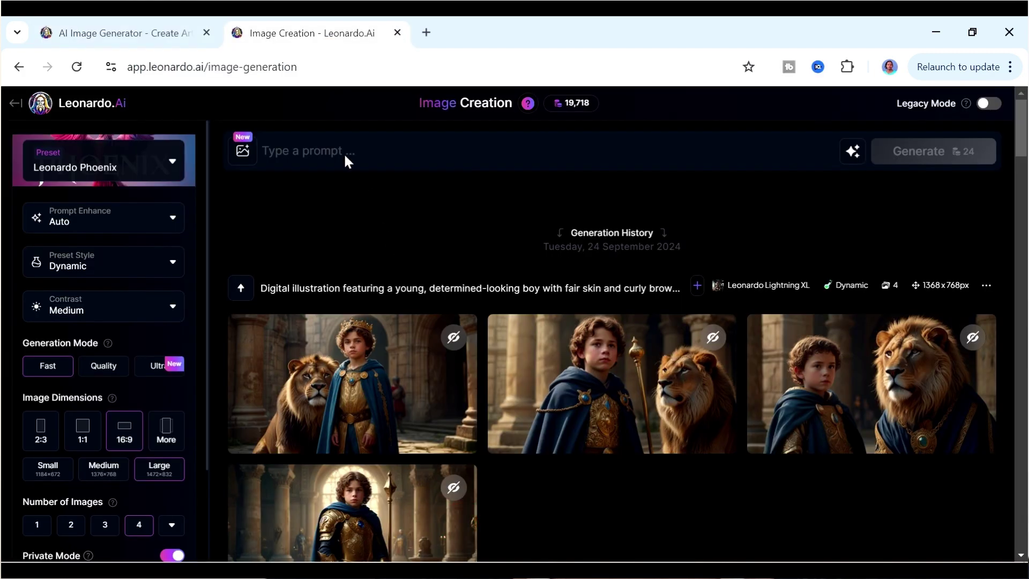
left_click(345, 156)
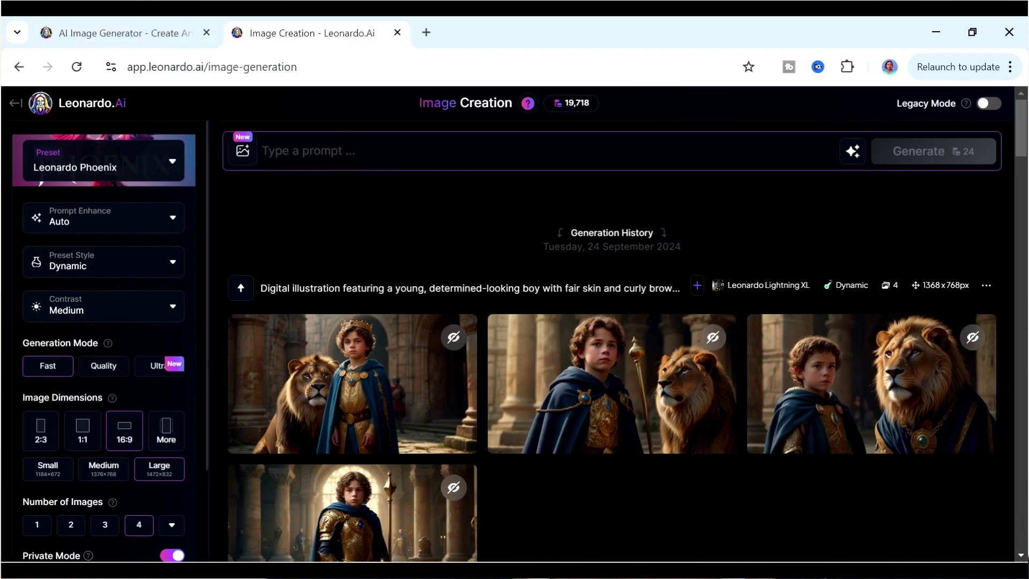
key("ctrl+v")
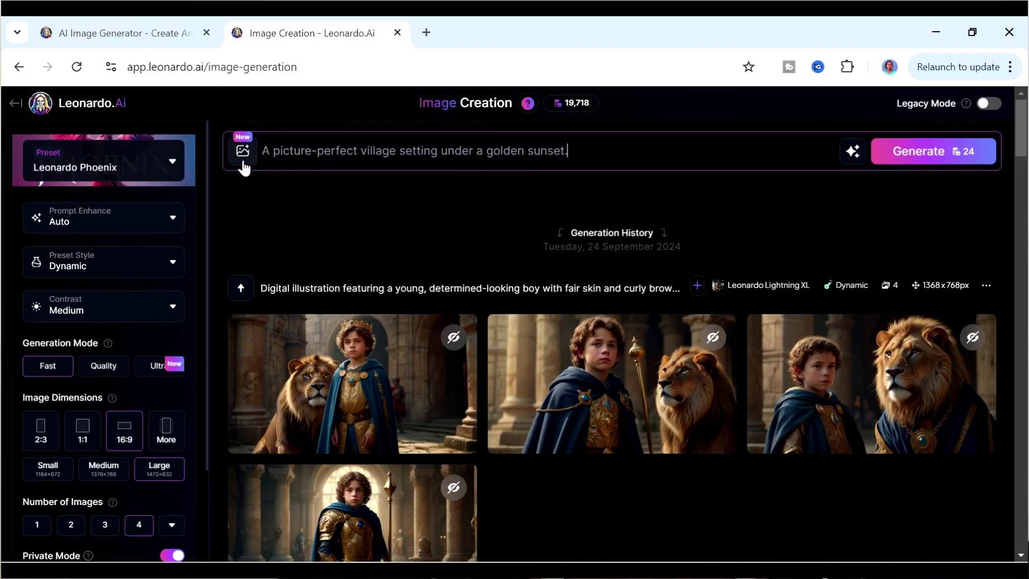
Have the AI improve the prompt and generate images from the enhanced version
left_click(852, 151)
left_click(731, 220)
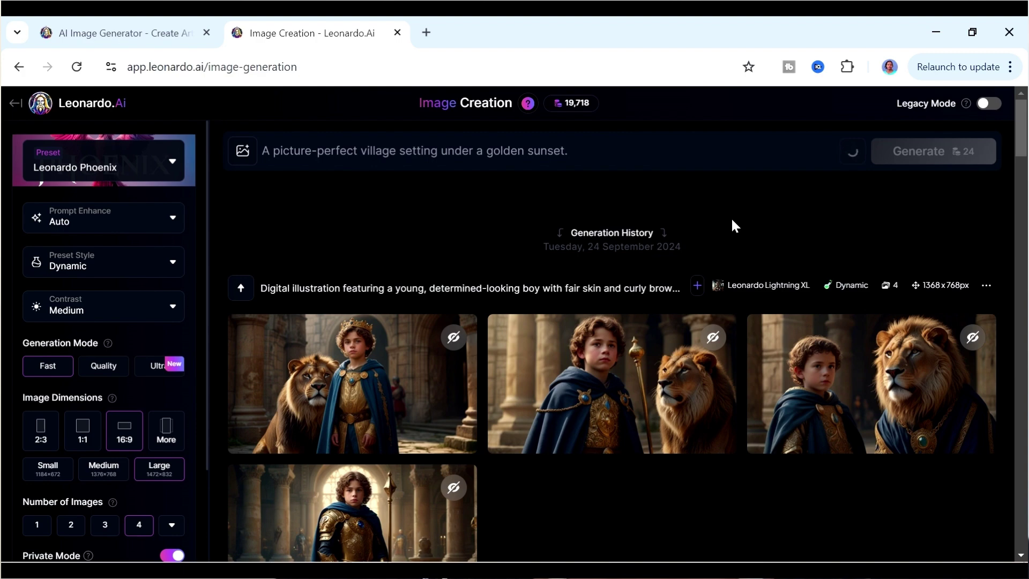
left_click(912, 263)
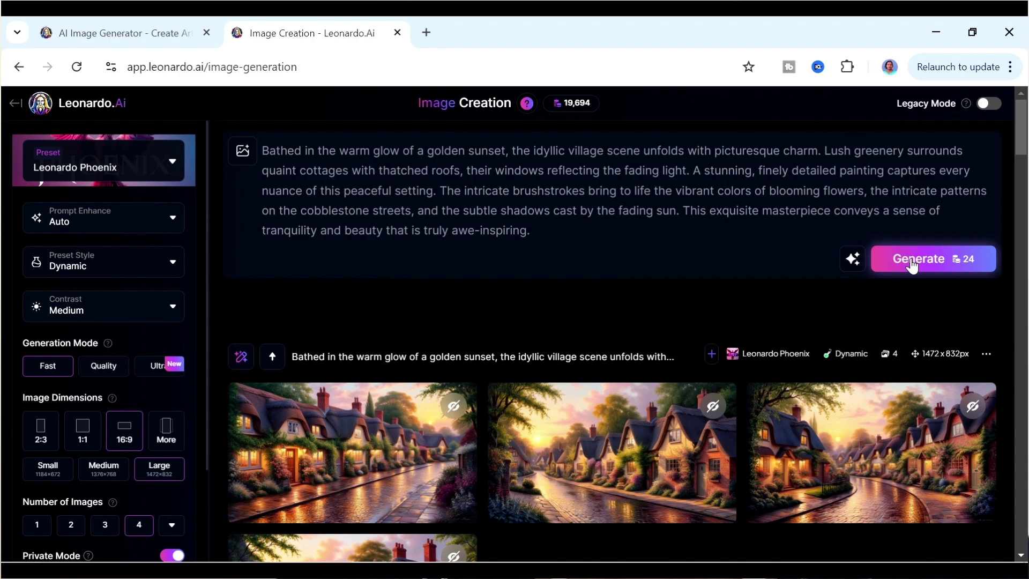
mouse_move(1021, 142)
left_mouse_down()
mouse_move(1022, 174)
mouse_move(1021, 142)
left_mouse_up()
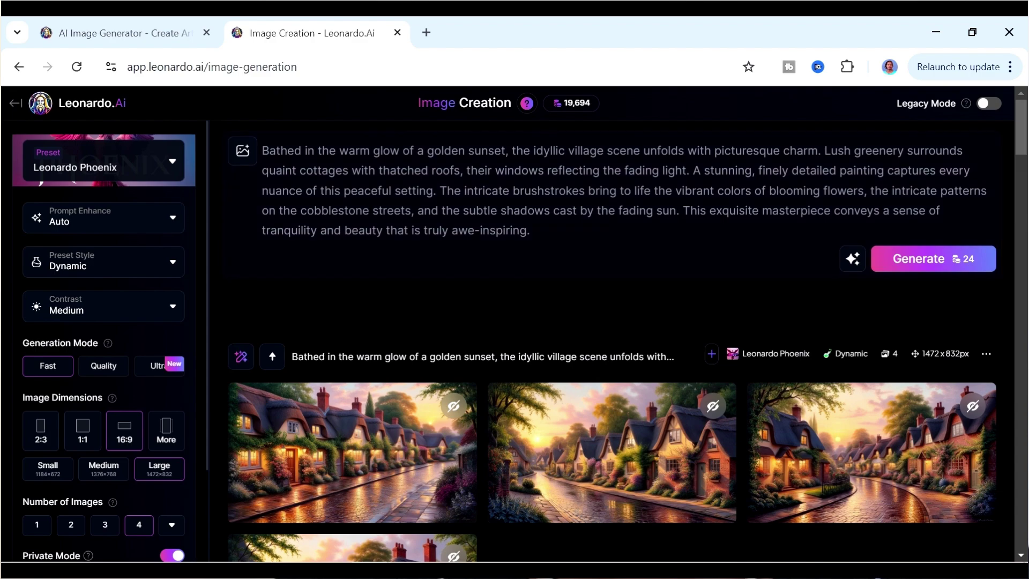
Replace the long improved prompt with the short sunset-village prompt and generate again
left_click(626, 236)
key("ctrl+a")
key("BackSpace")
key("ctrl+v")
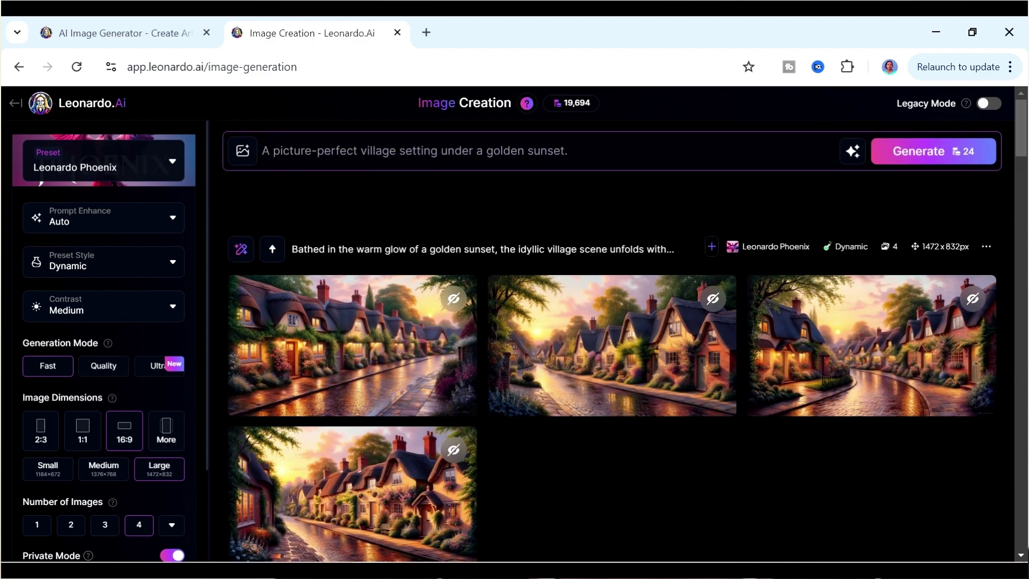
left_click(891, 155)
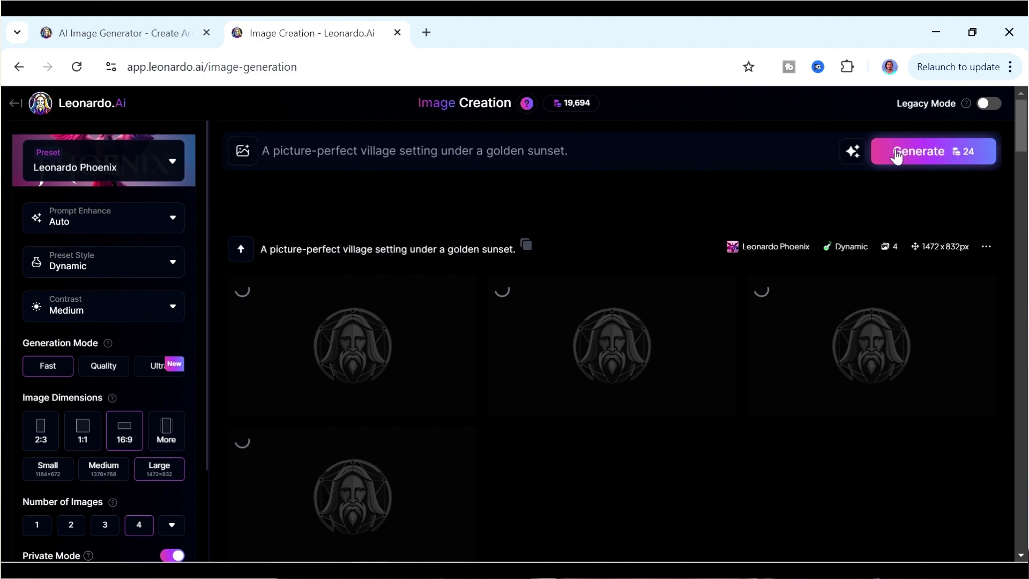
Add 'African' before 'village' in the prompt and browse the resulting images full size
left_click(363, 151)
type("African")
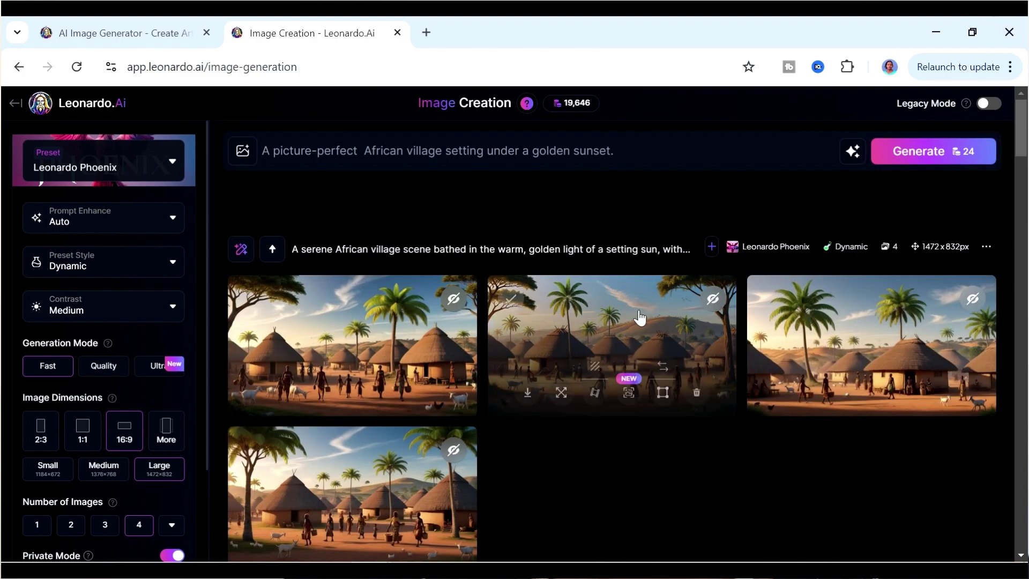
left_click(368, 324)
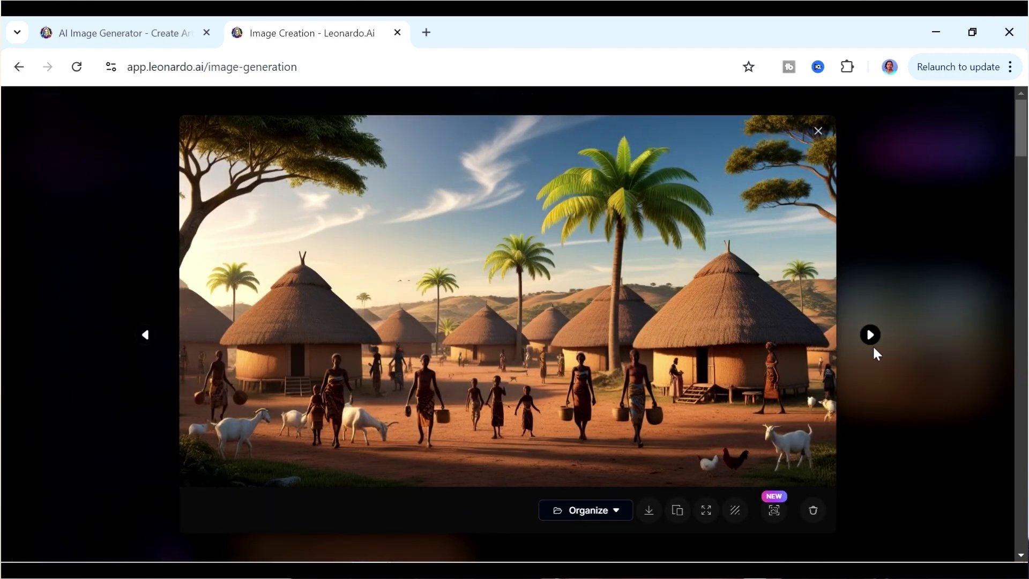
left_click(869, 336)
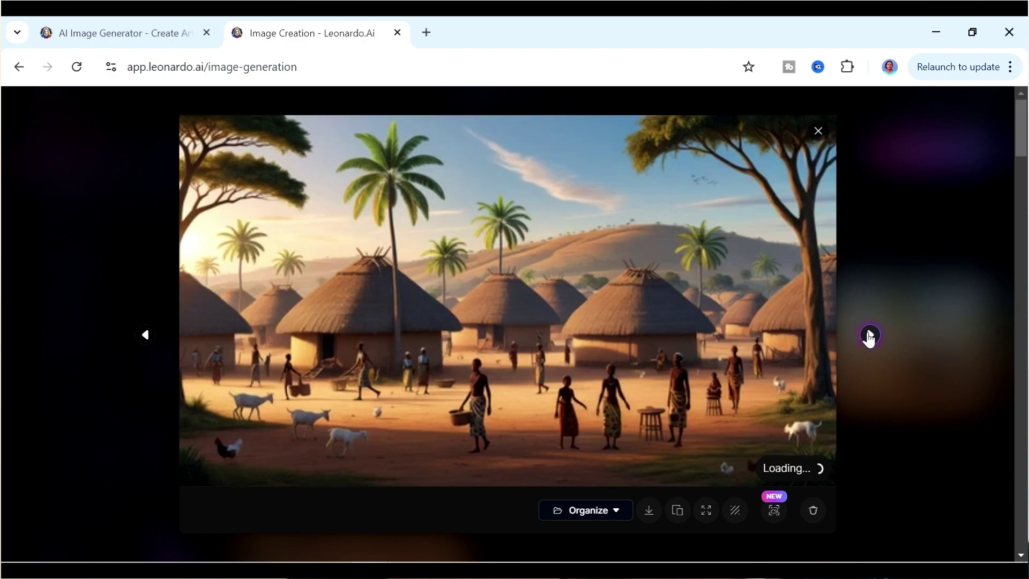
left_click(869, 336)
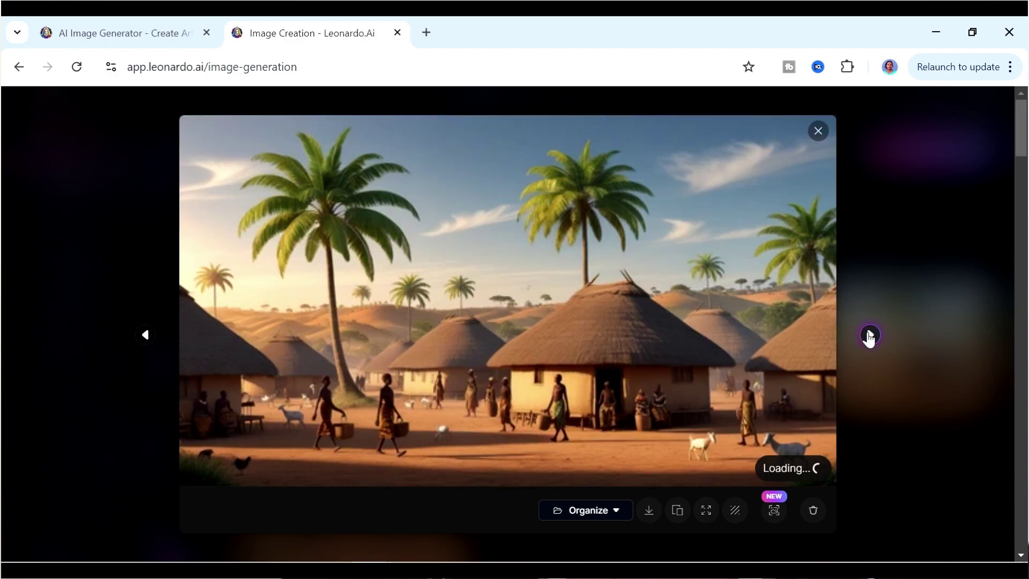
left_click(869, 336)
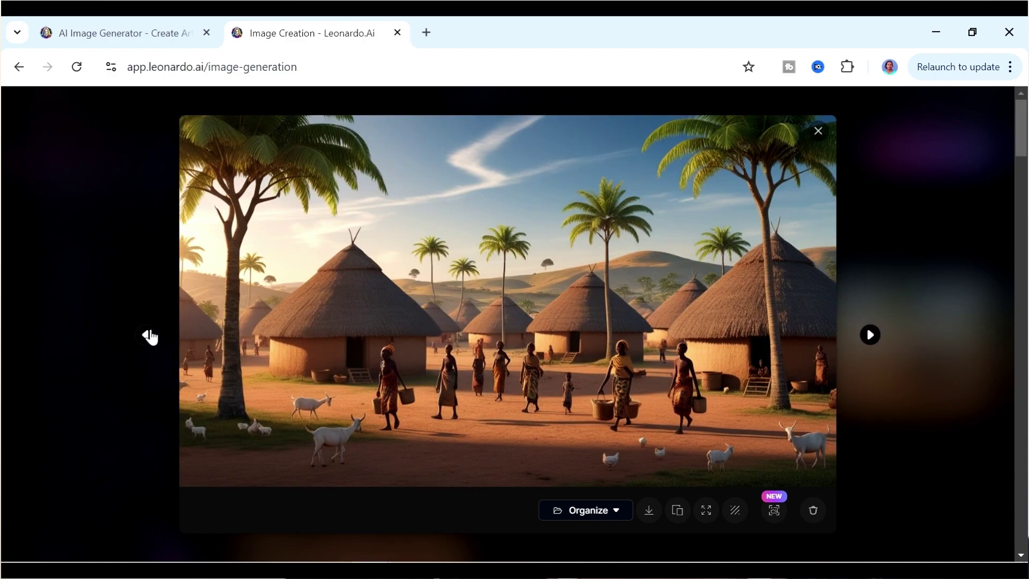
left_click(145, 335)
left_click(913, 154)
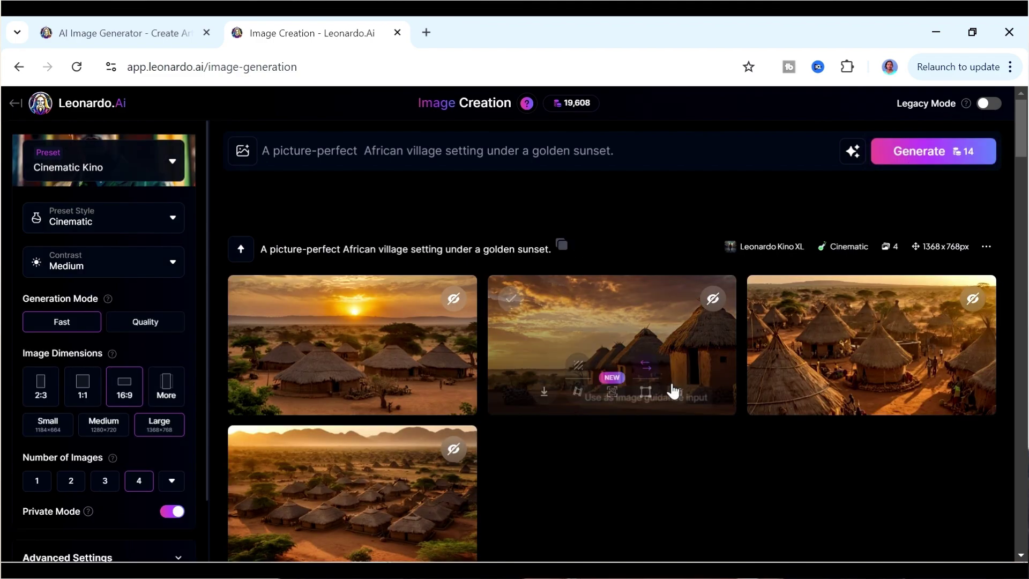
Add the first sunset village image to a new collection named 'Greedy Farmer'
left_click(428, 370)
left_click(648, 511)
scroll(669, 446, "down", 1)
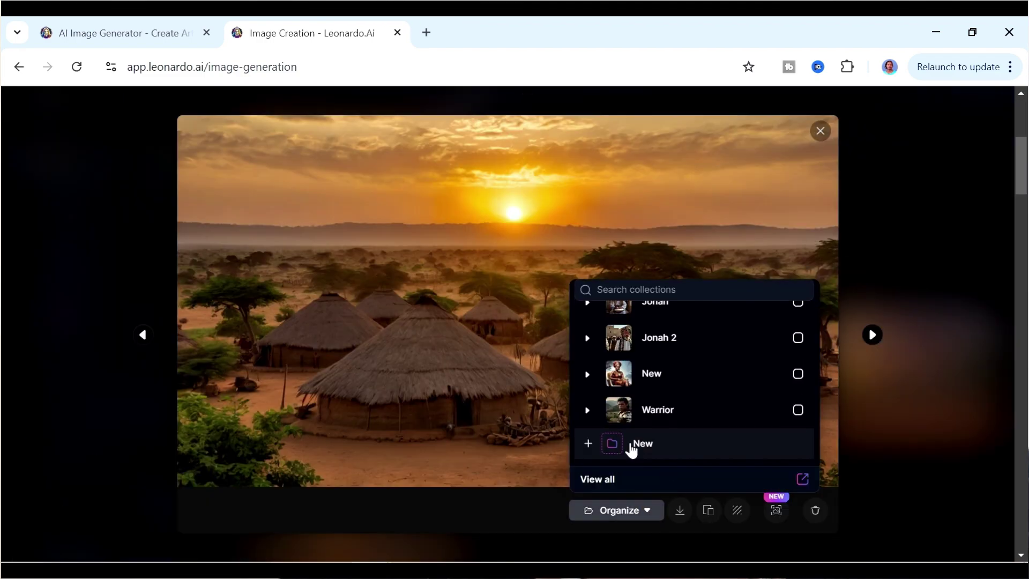
left_click(630, 443)
type("Greedy Farmer")
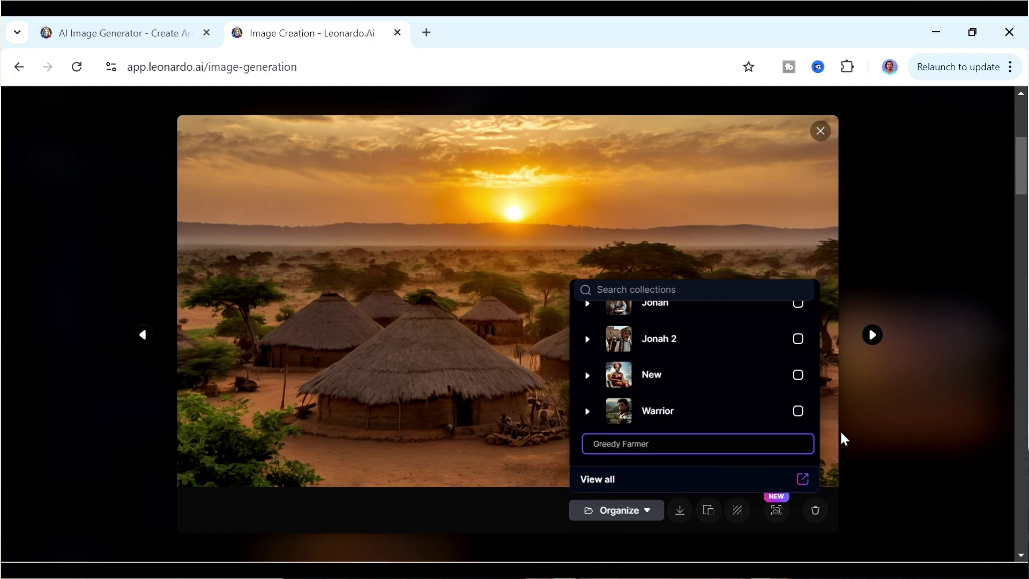
key("Return")
Copy the Scene 1 wealthy farmer Kwame image prompt from ChatGPT
scroll(776, 424, "down", 1)
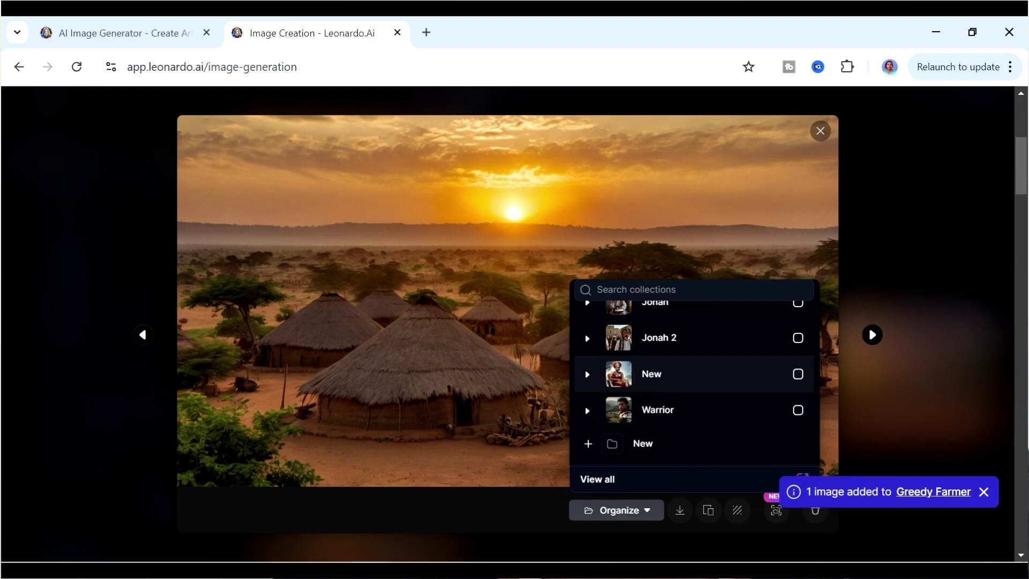
scroll(770, 399, "up", 3)
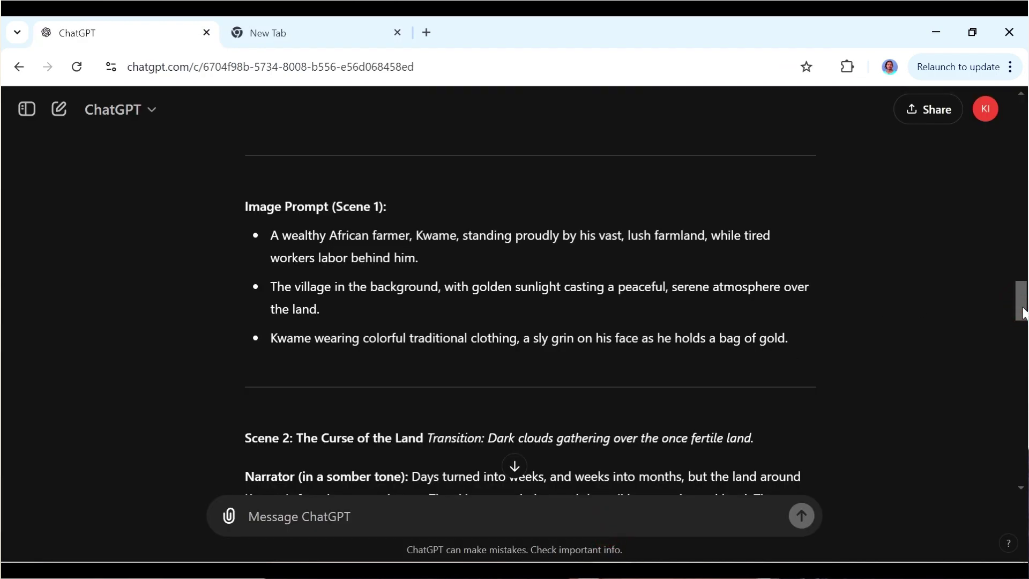
left_click_drag(1021, 313, 1022, 302)
left_click_drag(426, 359, 271, 338)
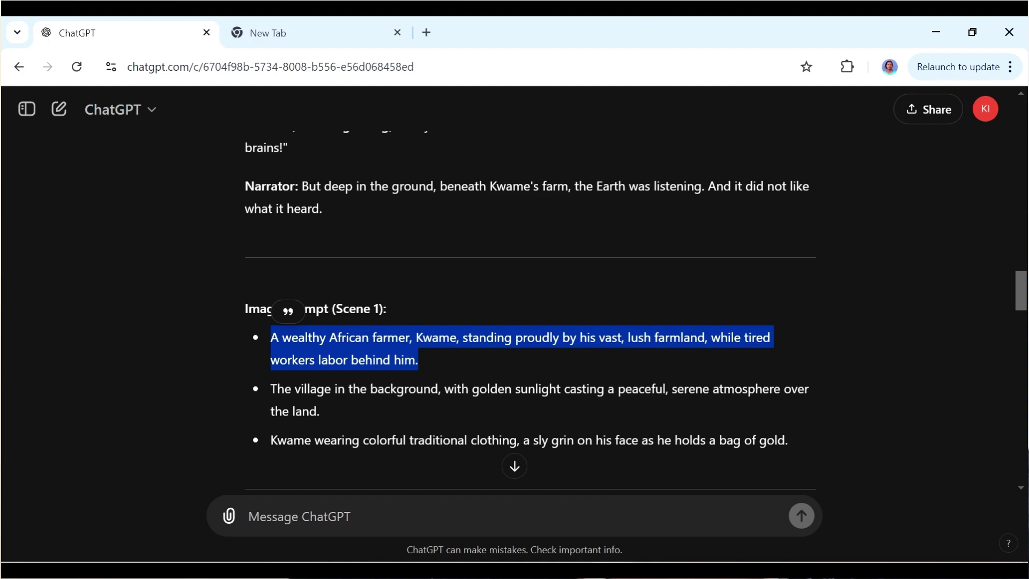
right_click(381, 358)
left_click(413, 375)
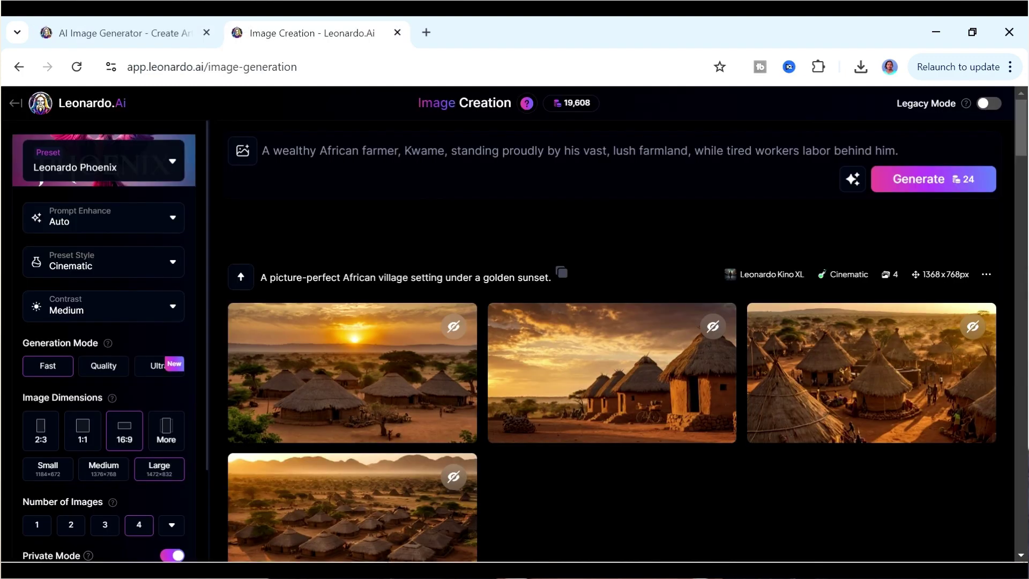
Generate the wealthy farmer images and review them full size
left_click(906, 183)
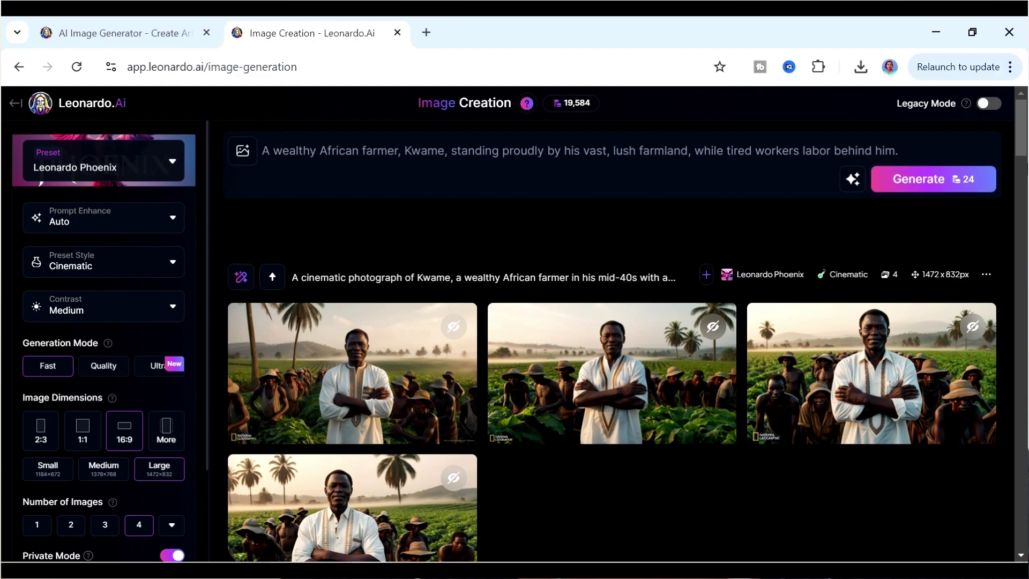
scroll(302, 248, "down", 3)
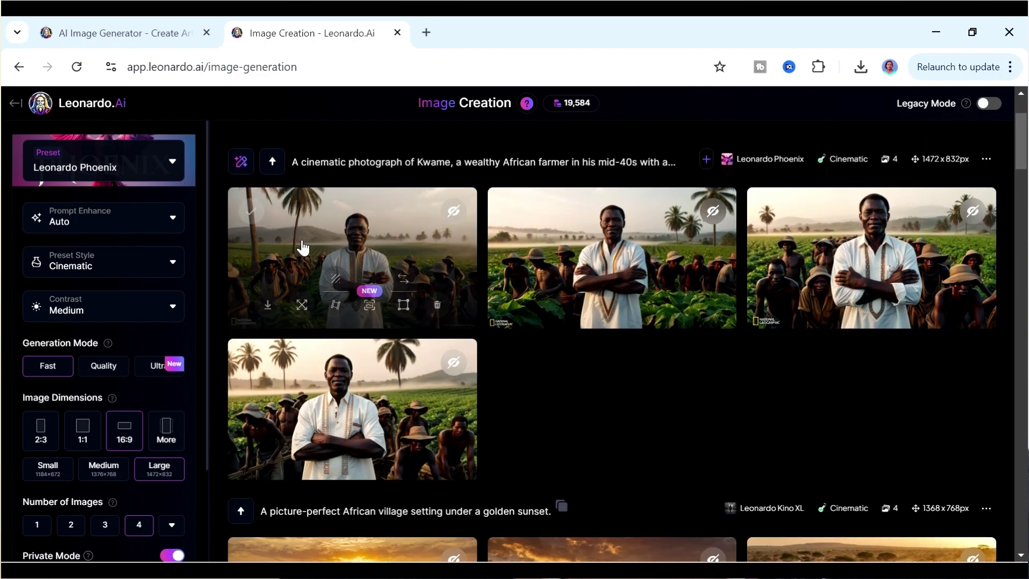
left_click(346, 244)
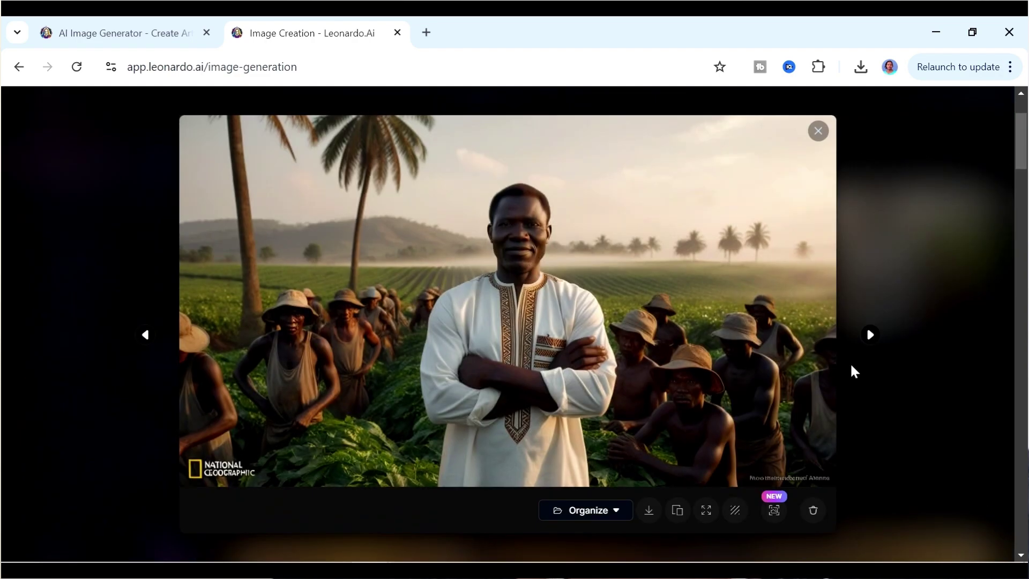
left_click(871, 335)
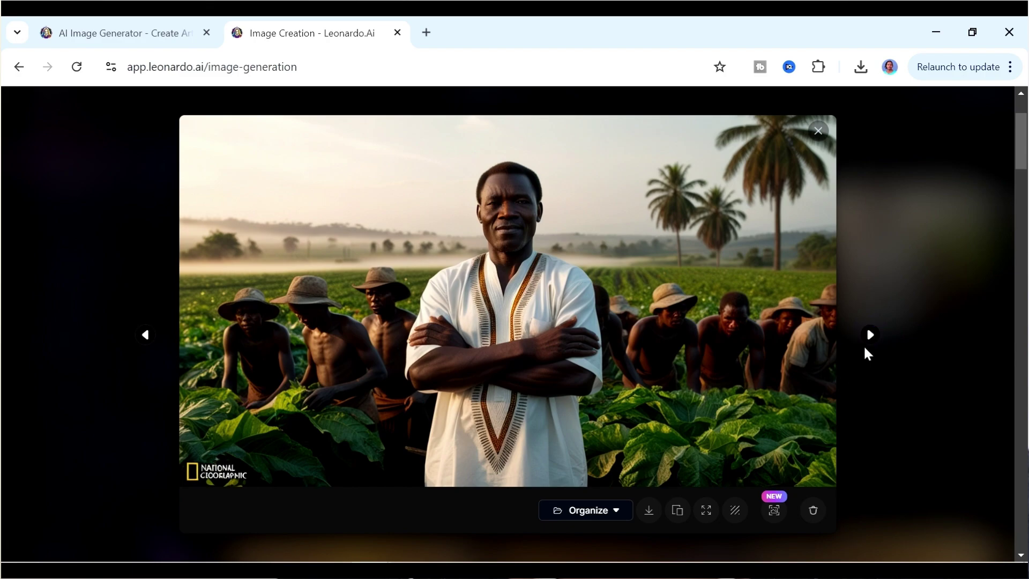
left_click(869, 337)
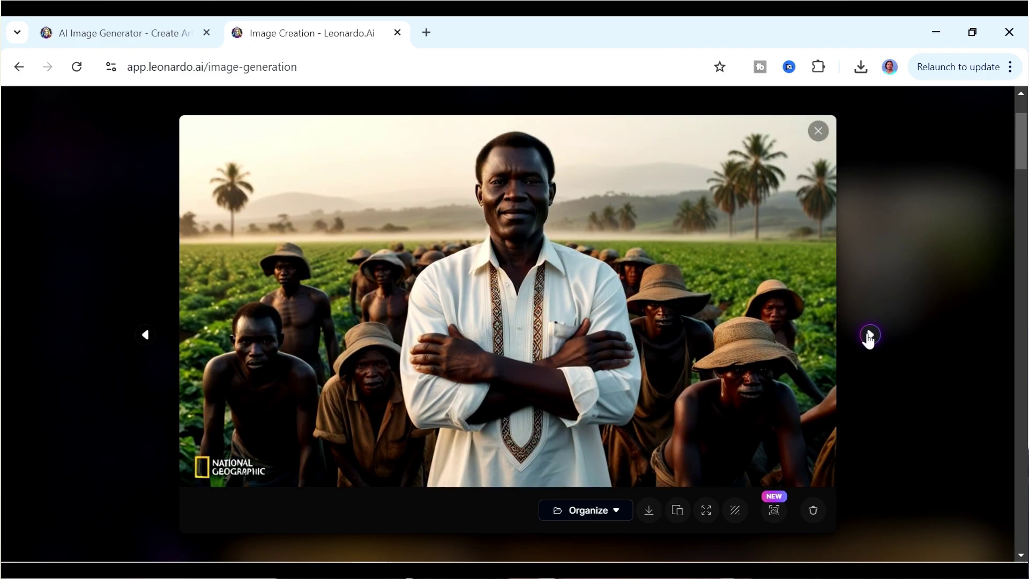
left_click(818, 131)
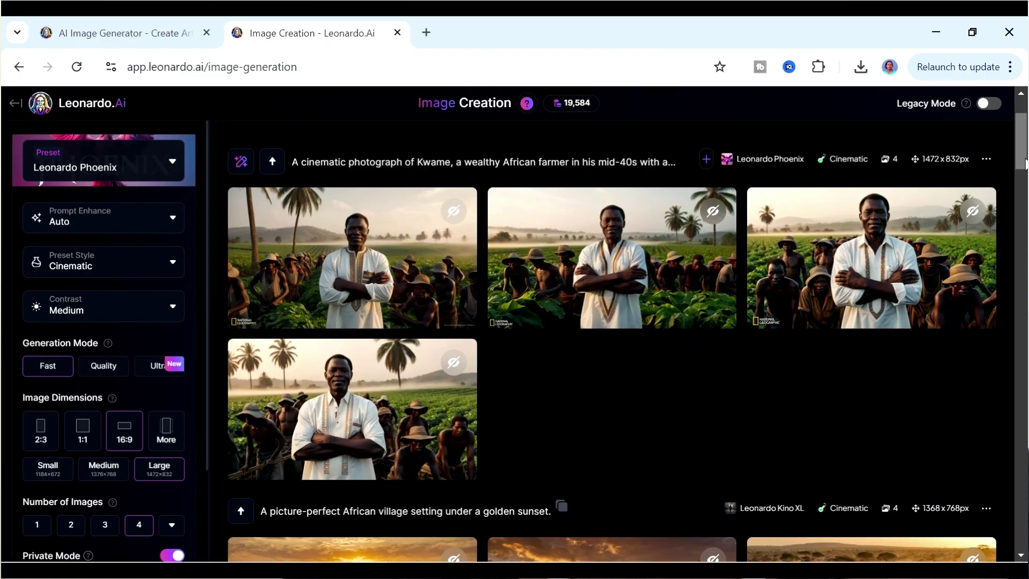
Save the fourth farmer image, arms folded in the field, to the Greedy Farmer collection
mouse_move(1024, 163)
left_mouse_down()
mouse_move(1023, 190)
mouse_move(1023, 157)
mouse_move(1024, 170)
left_mouse_up()
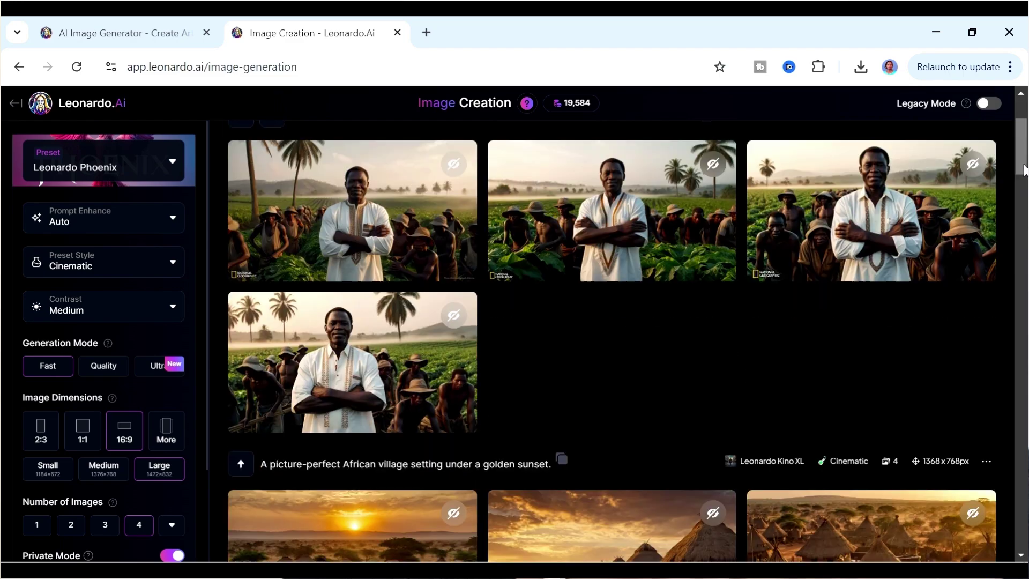
left_click(349, 323)
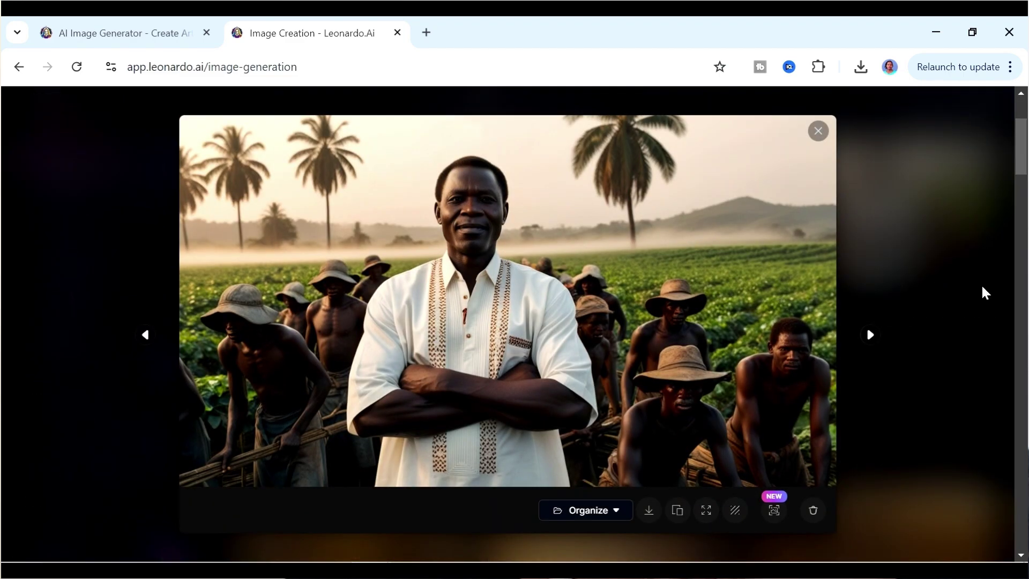
left_click(615, 510)
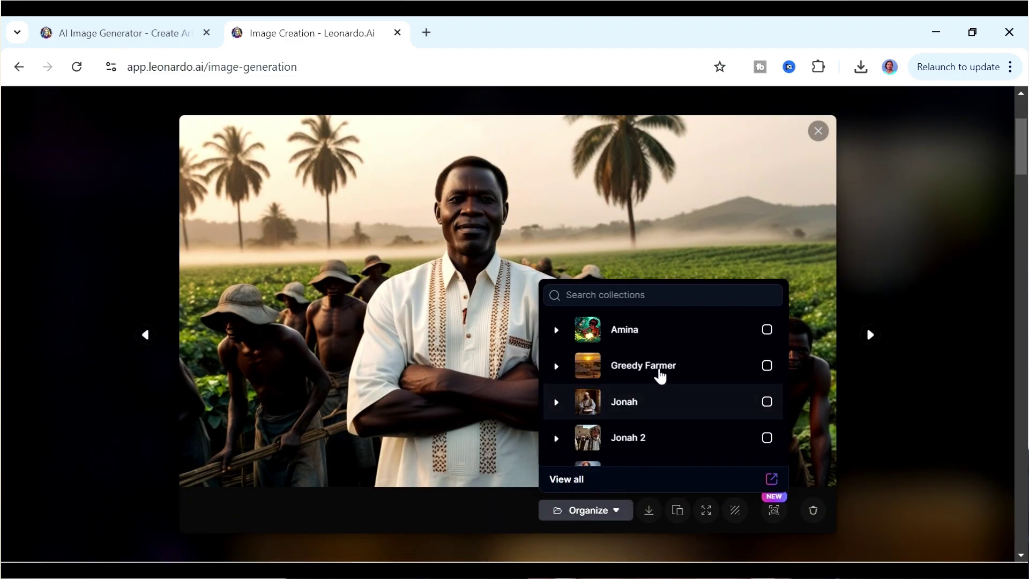
left_click(658, 369)
left_click(767, 366)
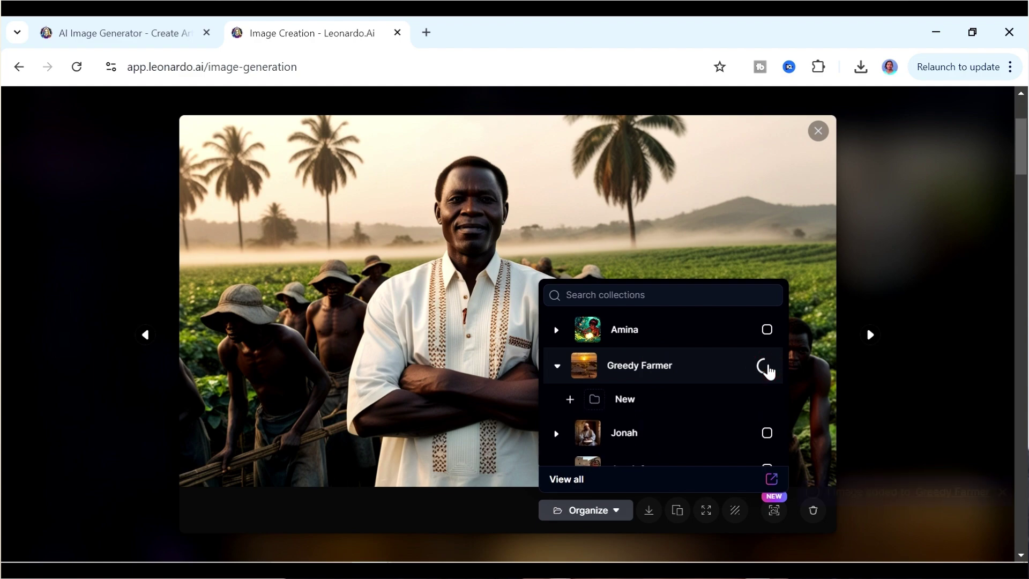
left_click(787, 253)
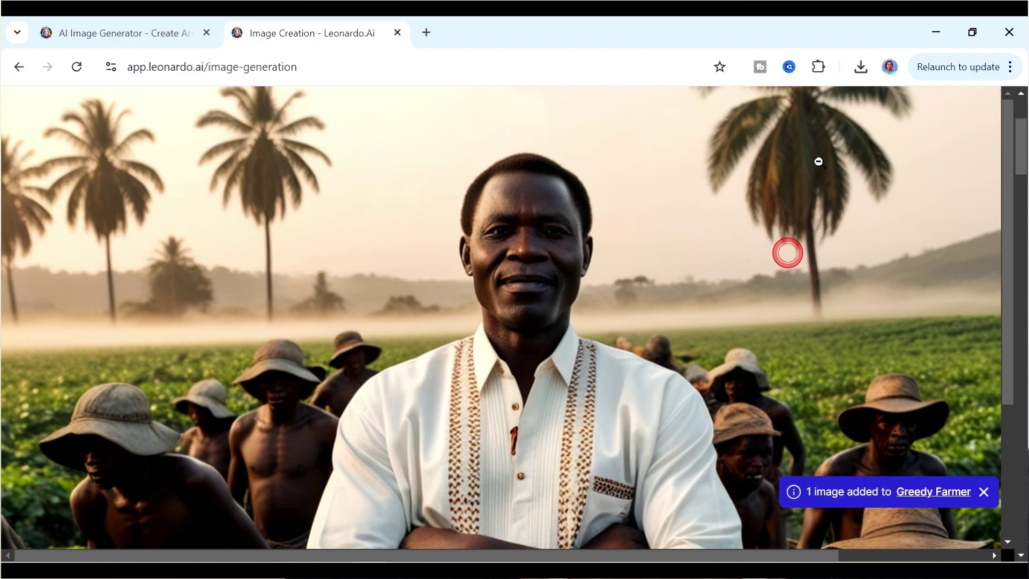
left_click(900, 195)
left_click(818, 134)
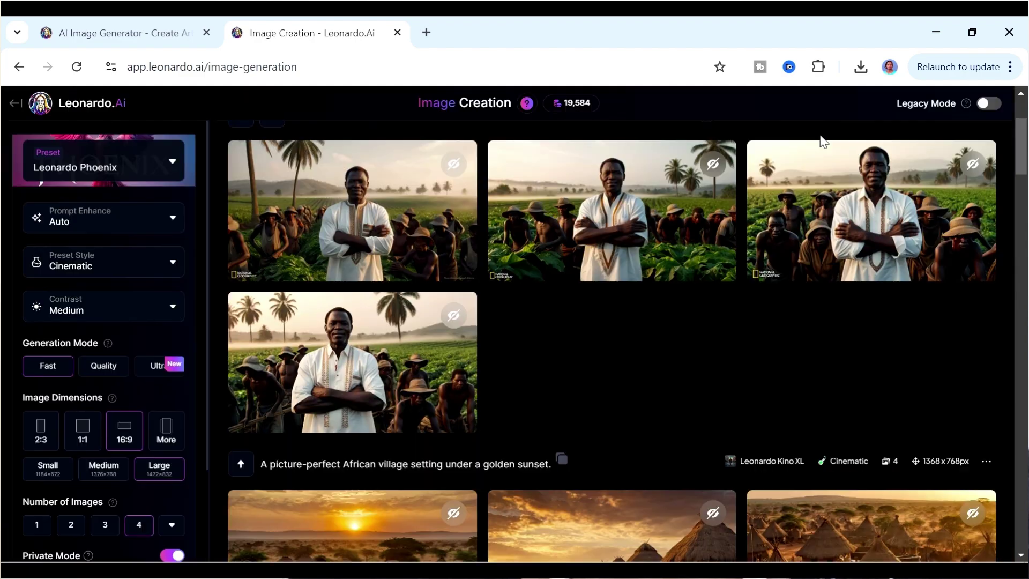
Copy Scene 1's bullets on the sunlit village and Kwame's traditional clothing from ChatGPT
key("alt+Tab")
left_click(791, 444)
left_click_drag(791, 444, 268, 395)
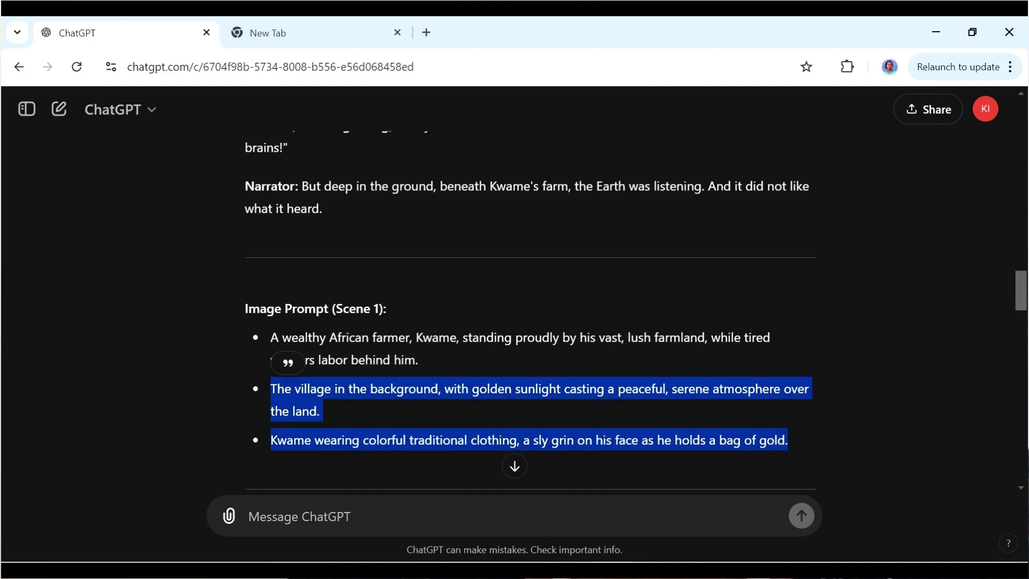
right_click(285, 397)
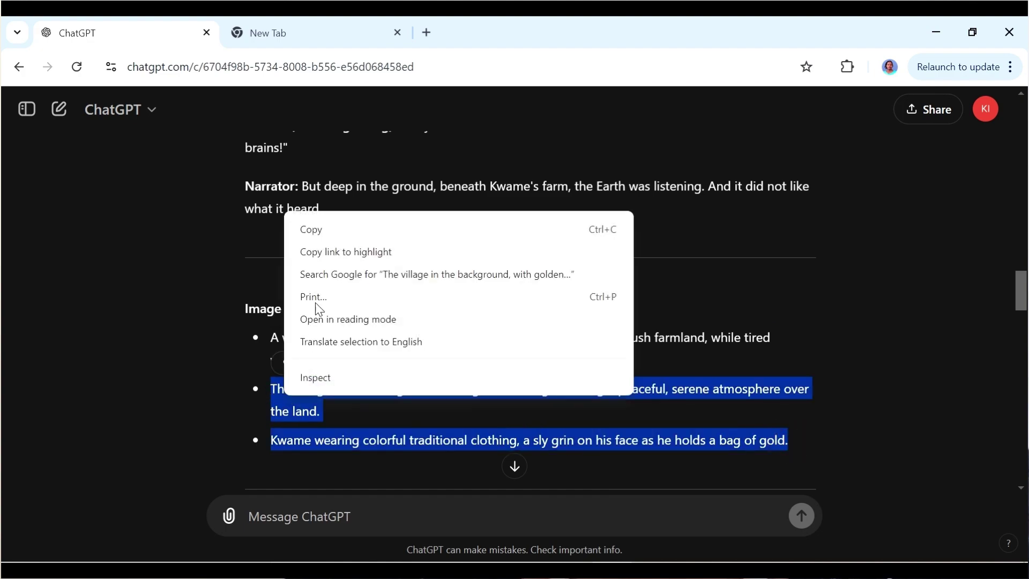
left_click(318, 231)
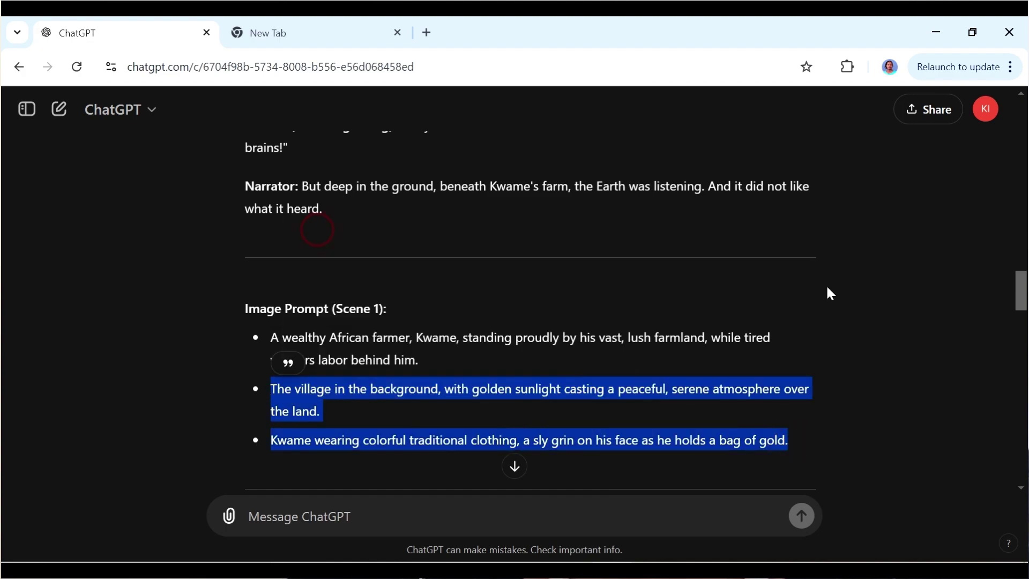
right_click(1024, 236)
left_click(983, 138)
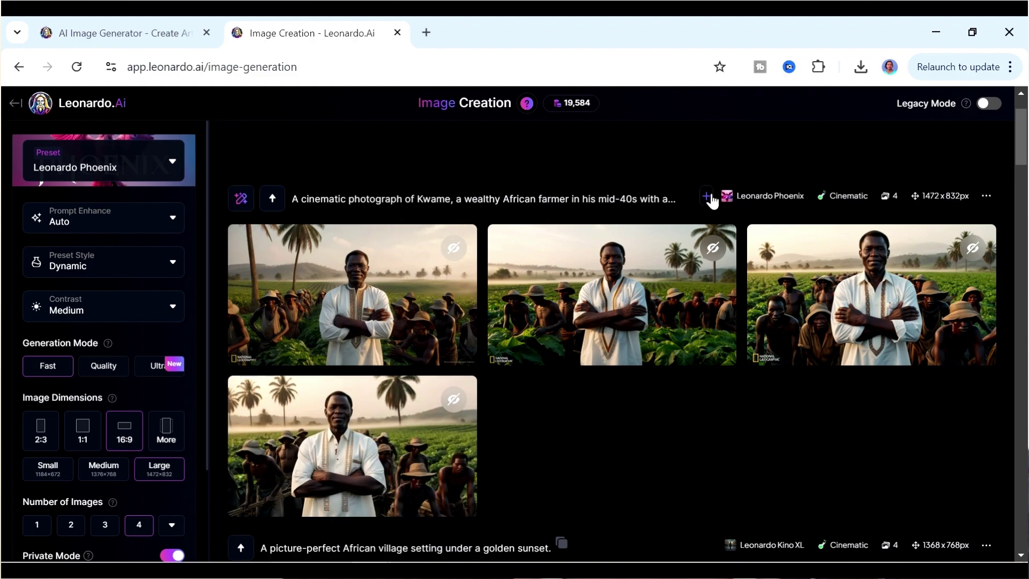
Switch the Leonardo.Ai preset to Cinematic Kino
right_click(1019, 111)
scroll(397, 110, "up", 2)
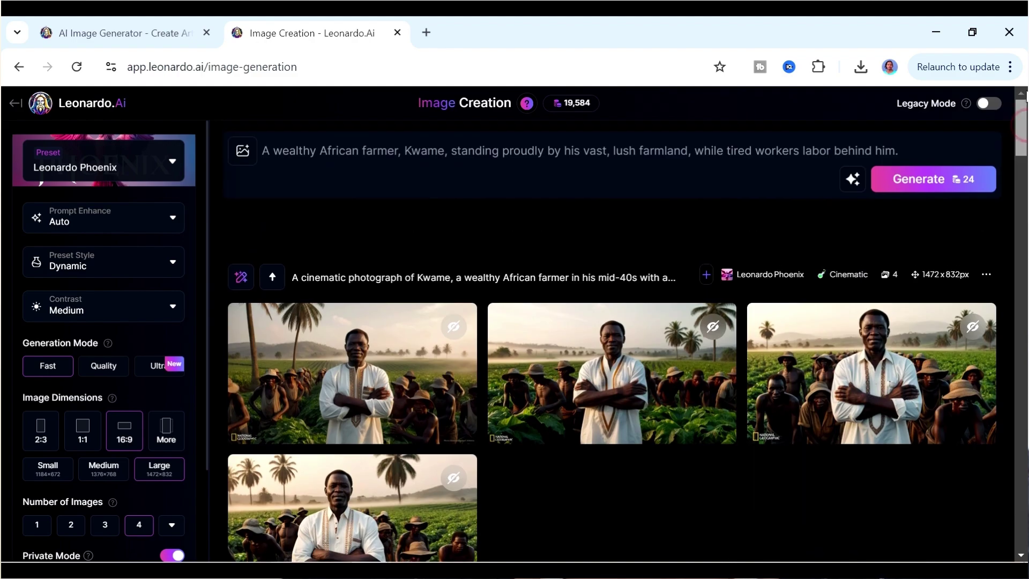
left_click(243, 159)
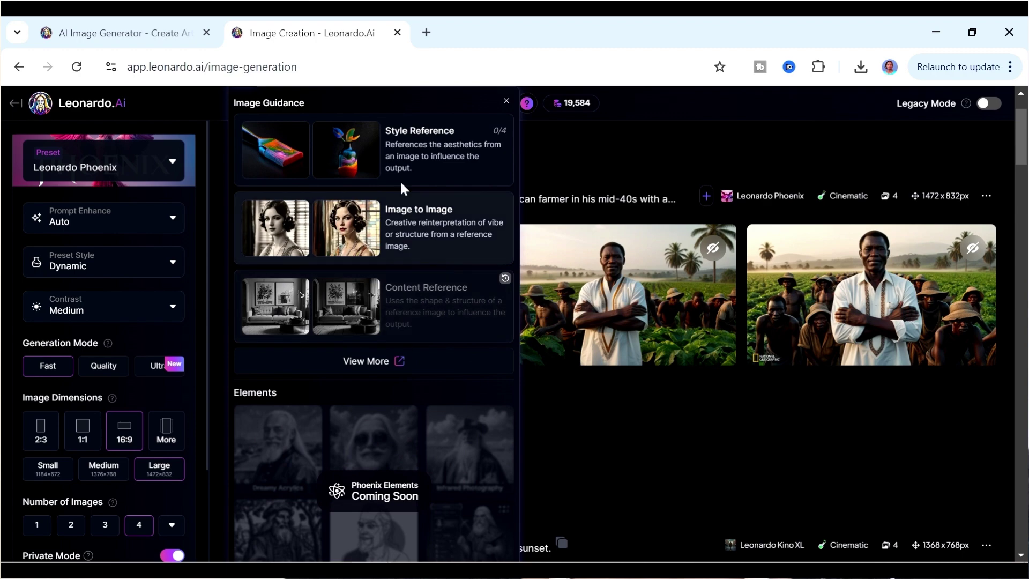
left_click(506, 101)
left_click(170, 172)
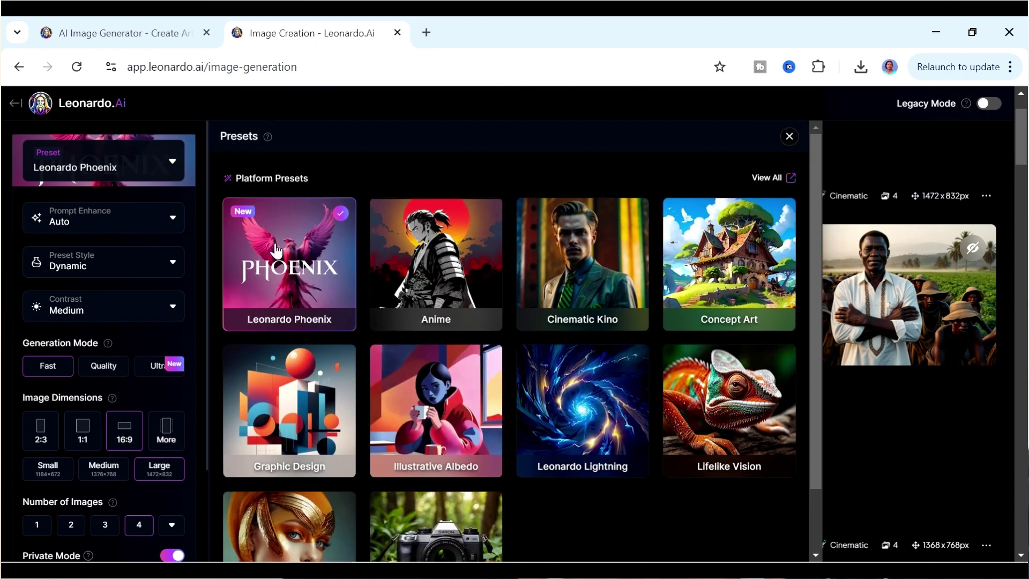
left_click(565, 290)
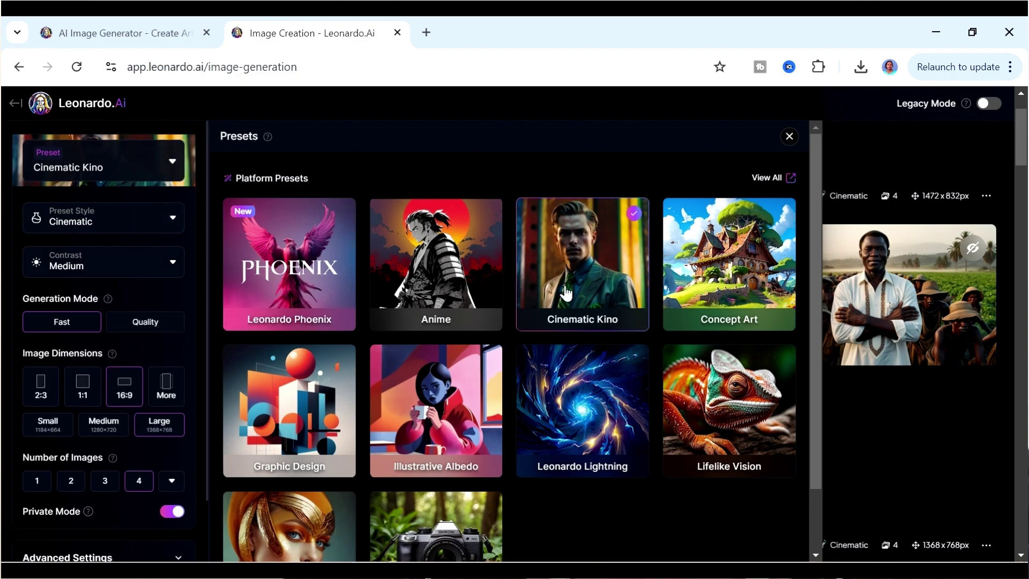
left_click(859, 161)
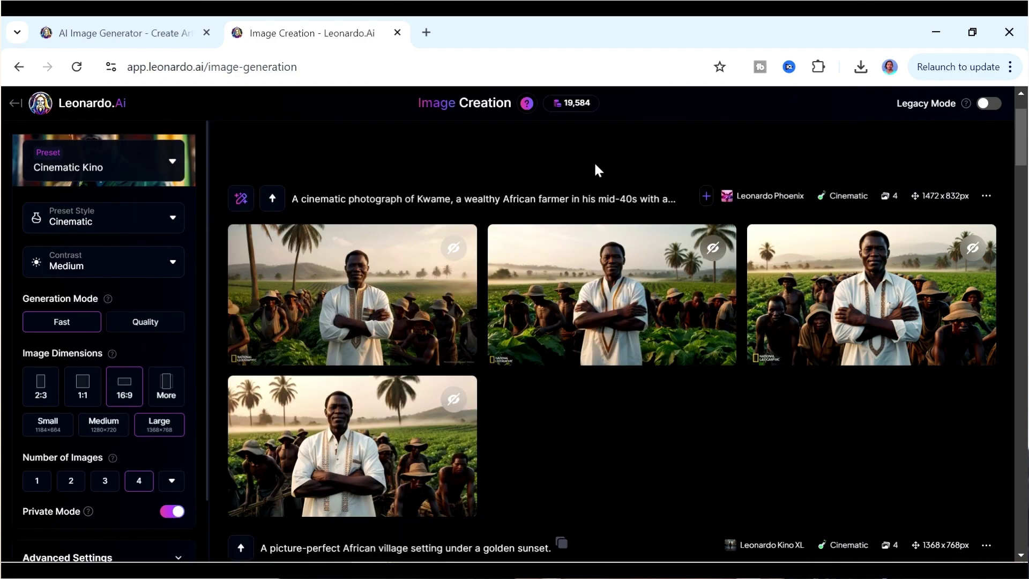
Replace the prompt with the golden-sunlight village and sly-grinning Kwame holding gold
scroll(1021, 142, "up", 2)
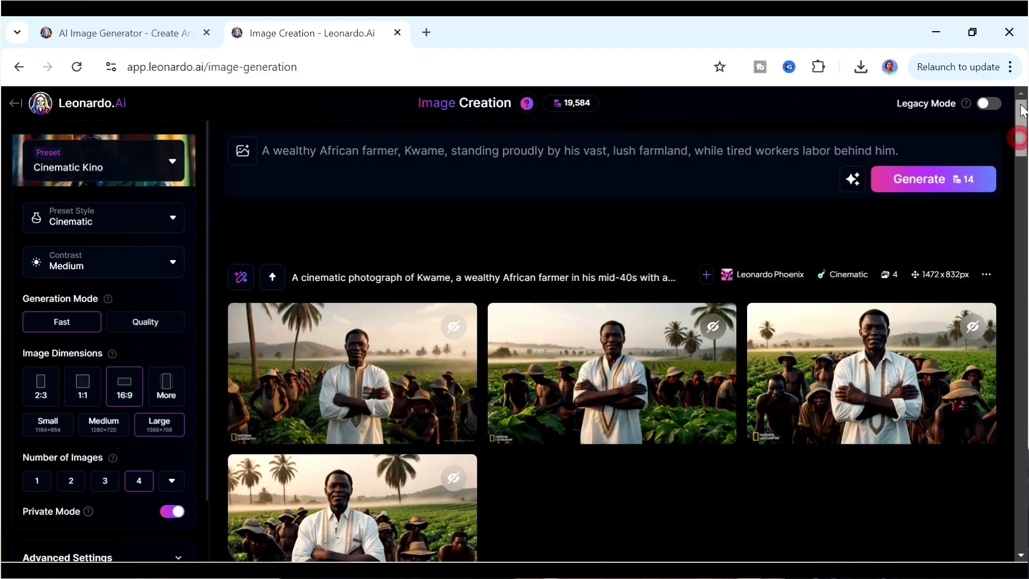
left_click(247, 155)
left_click(548, 153)
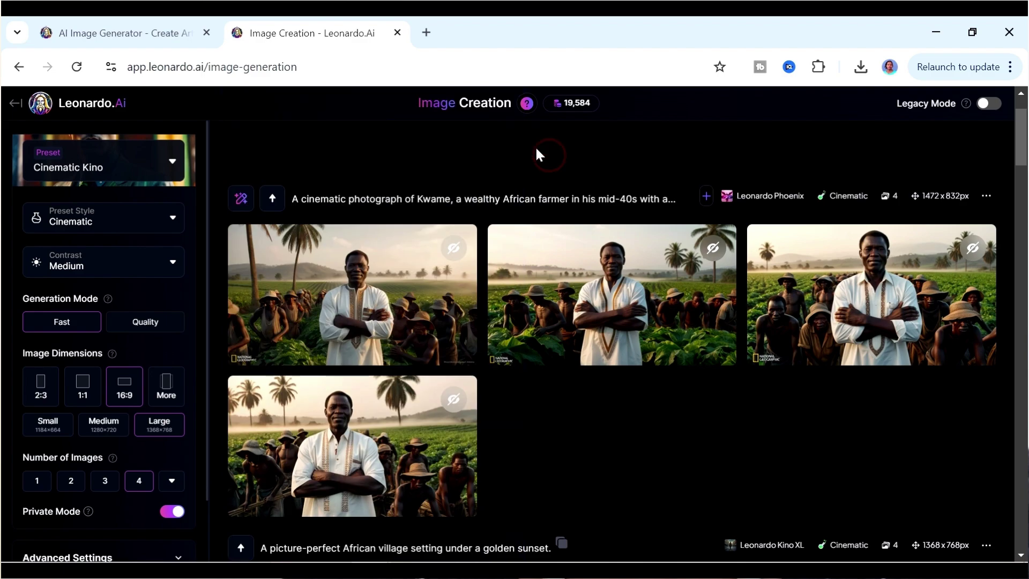
scroll(1016, 137, "up", 2)
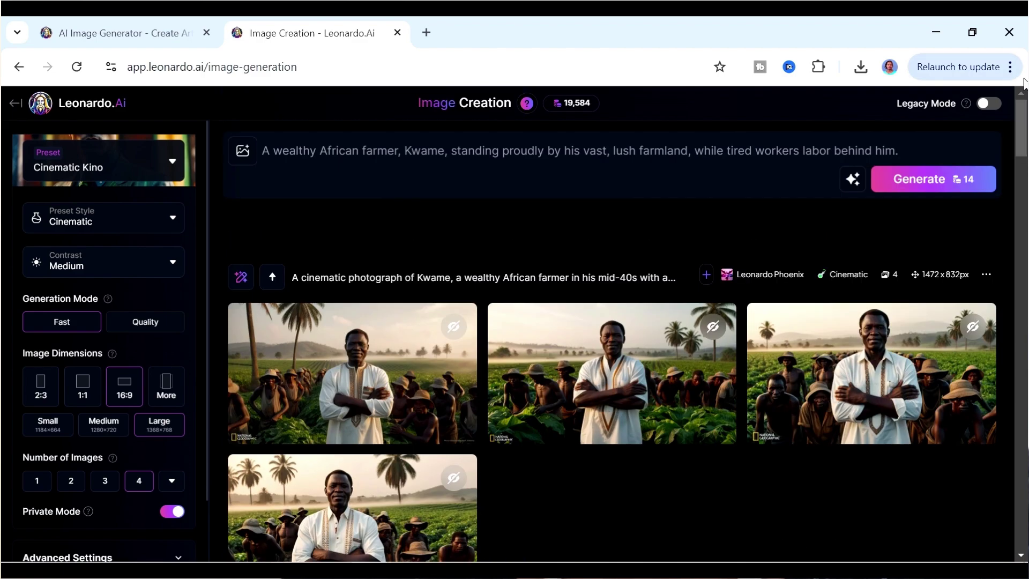
left_click(649, 151)
key("ctrl+a")
key("ctrl+v")
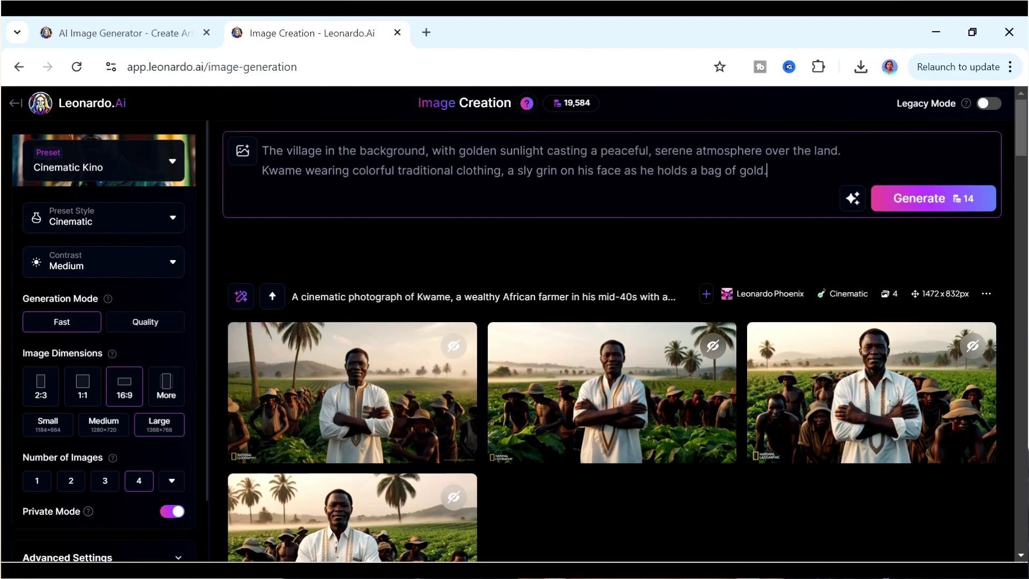
Attach the folded-arms farmer image from the Greedy Farmer collection as a Character Reference
left_click(246, 154)
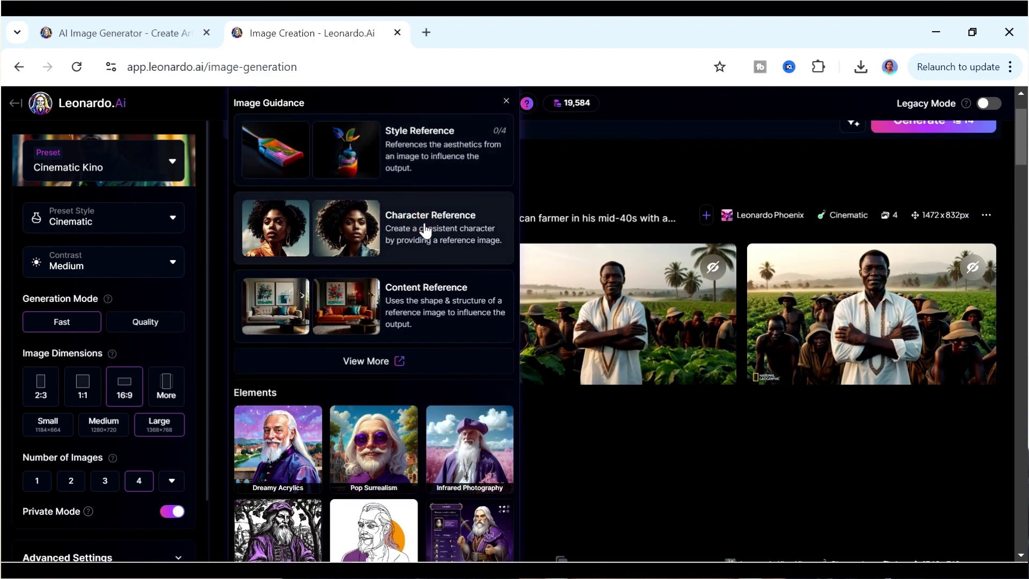
left_click(425, 230)
left_click(285, 176)
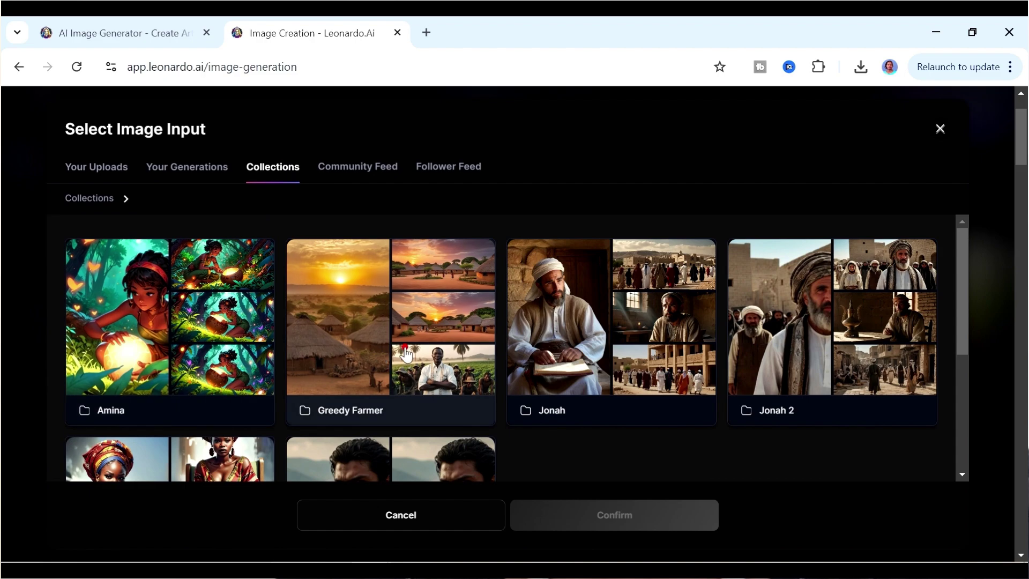
left_click(404, 348)
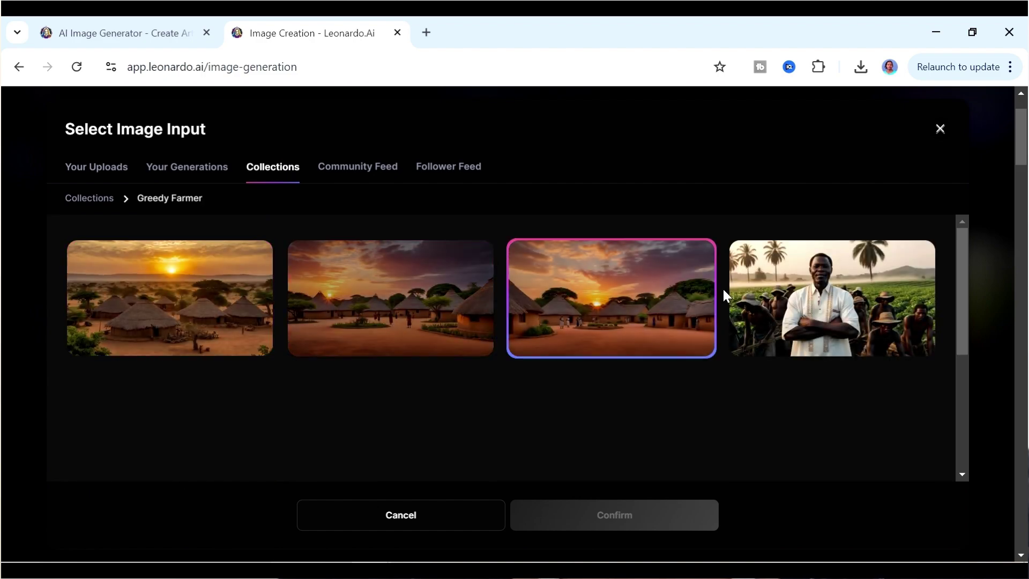
left_click(792, 305)
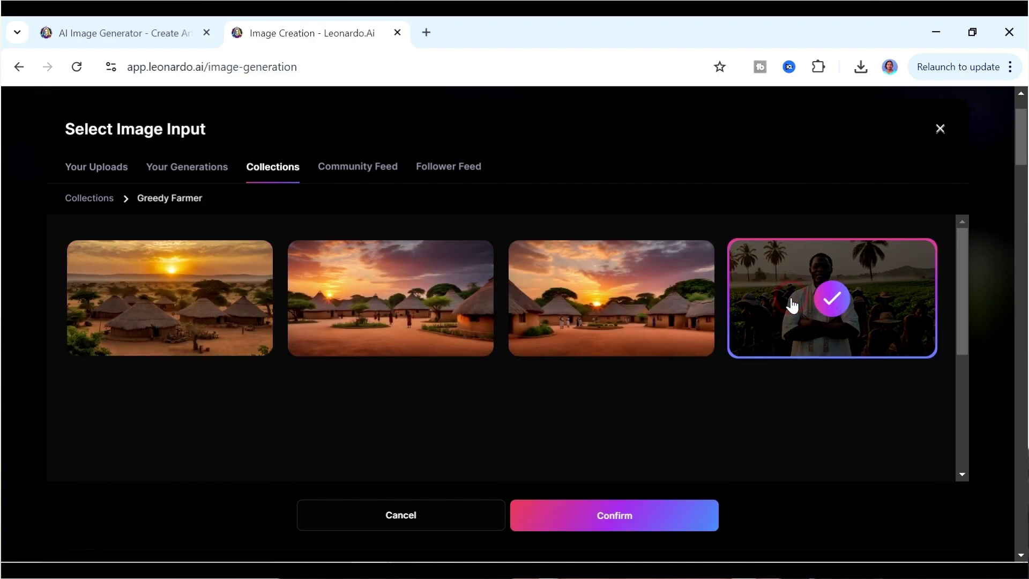
left_click(614, 521)
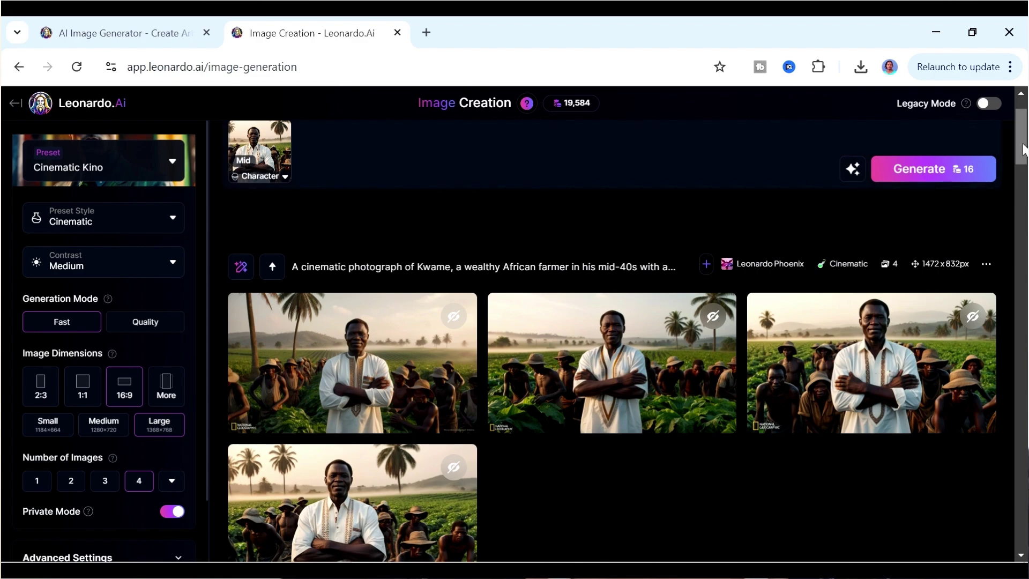
scroll(1020, 128, "up", 2)
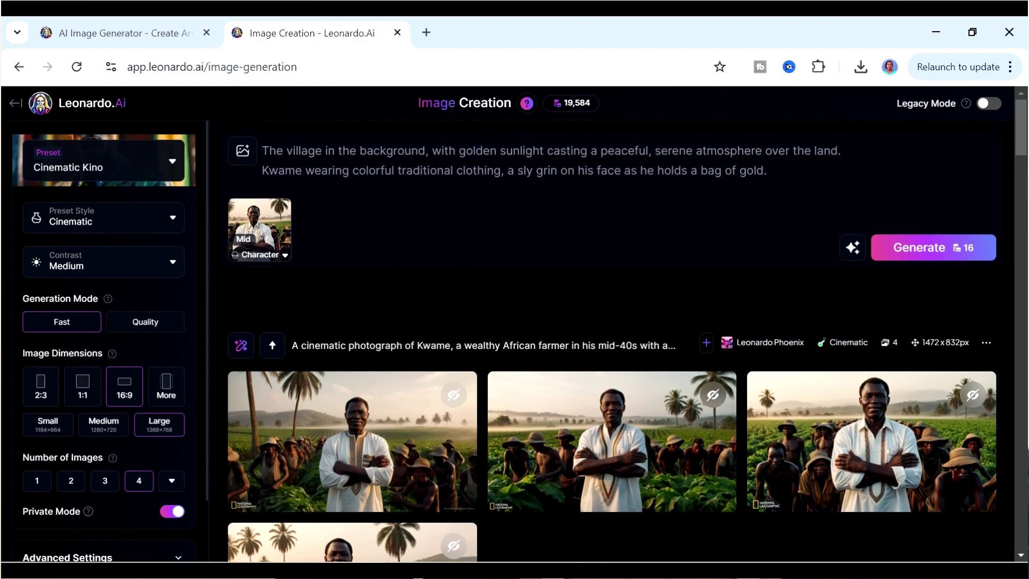
Add the same Greedy Farmer farmer image as a Style Reference
left_click(242, 160)
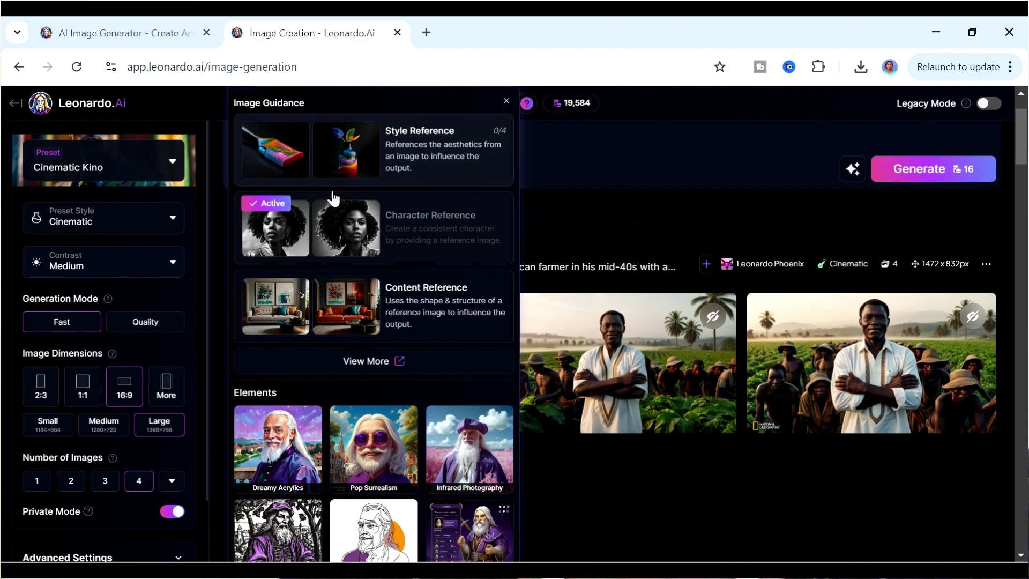
left_click(415, 158)
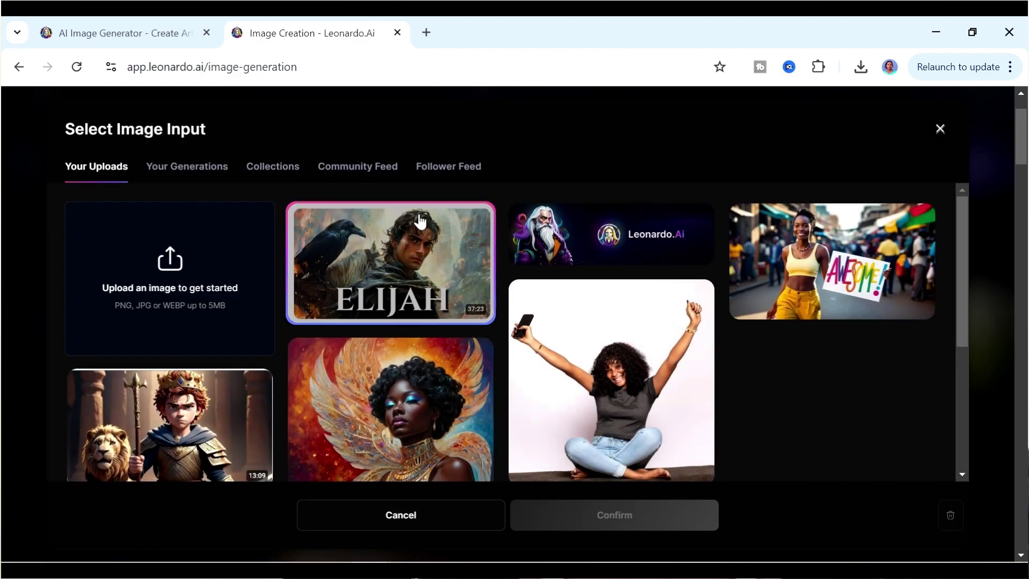
left_click(290, 170)
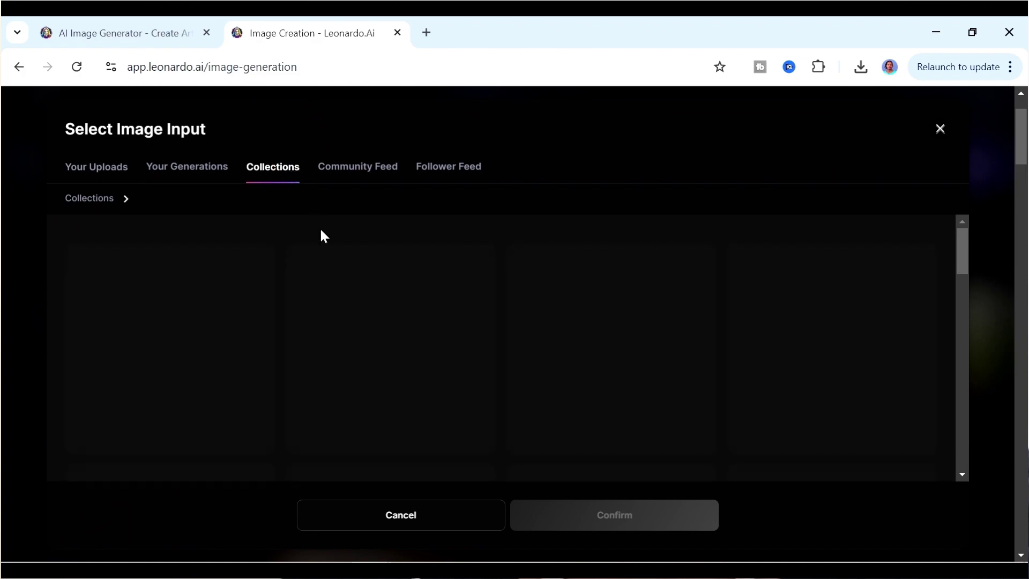
left_click(418, 308)
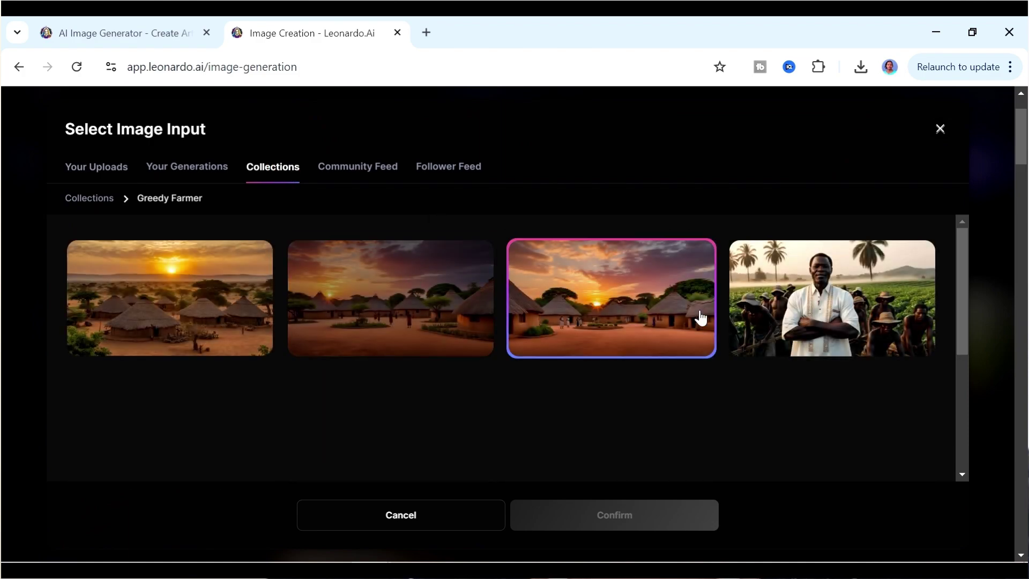
left_click(794, 300)
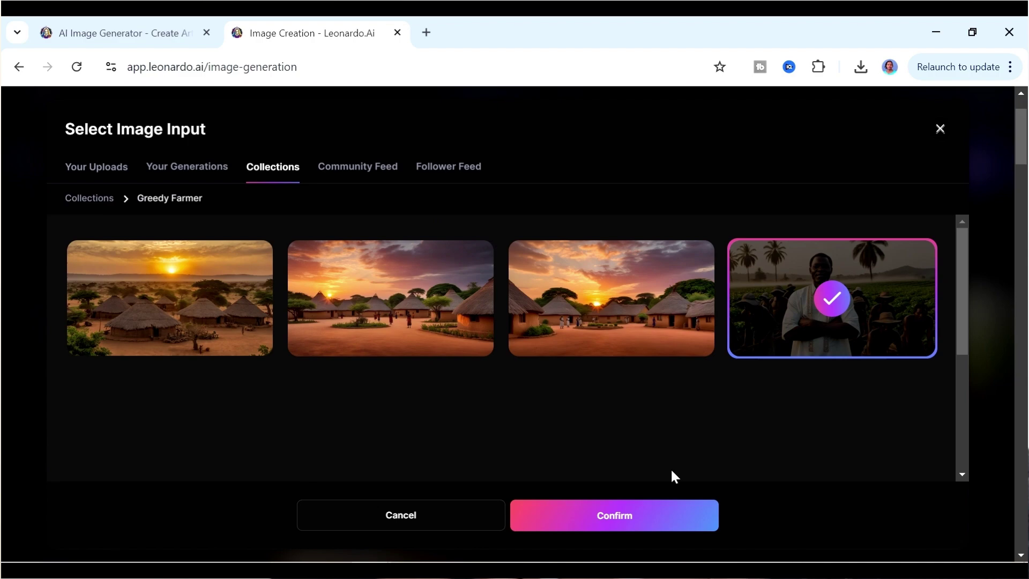
left_click(634, 516)
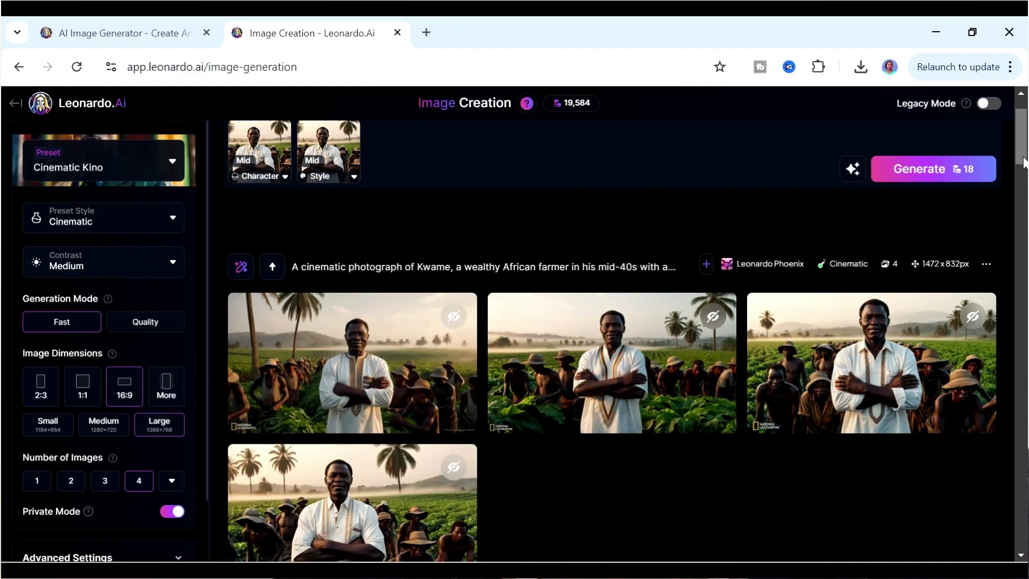
Generate four new images of the smiling farmer among village huts
scroll(804, 284, "up", 2)
left_click(901, 251)
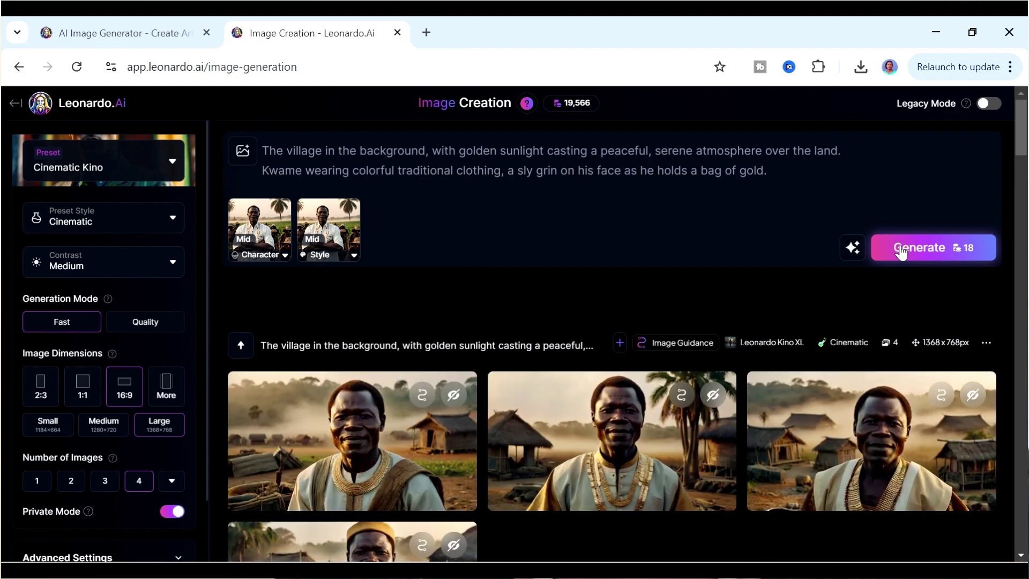
left_click(1021, 141)
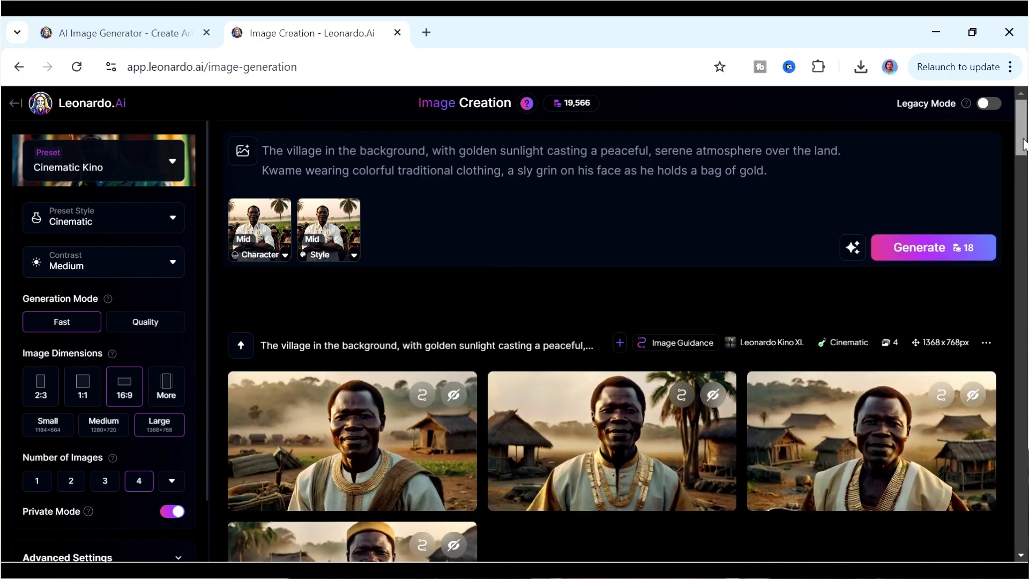
left_click_drag(1023, 145, 1024, 166)
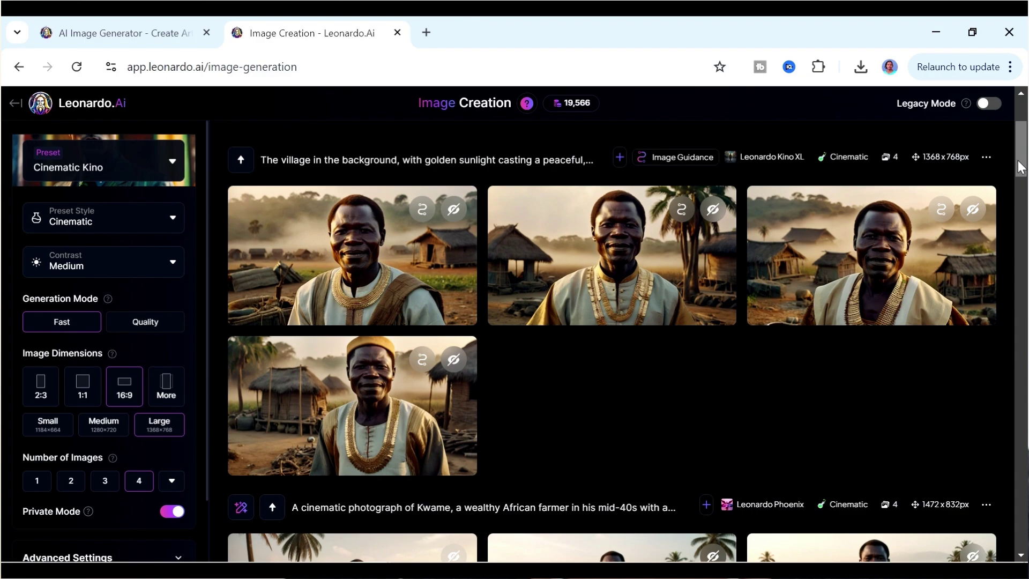
Browse the new images and save one village portrait to the Greedy Farmer collection
left_click(388, 261)
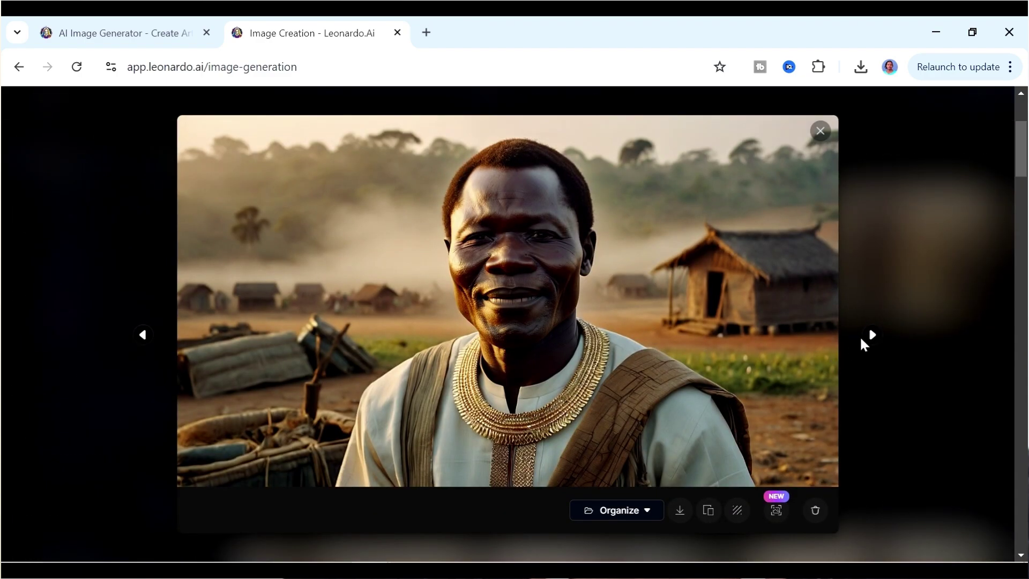
left_click(871, 336)
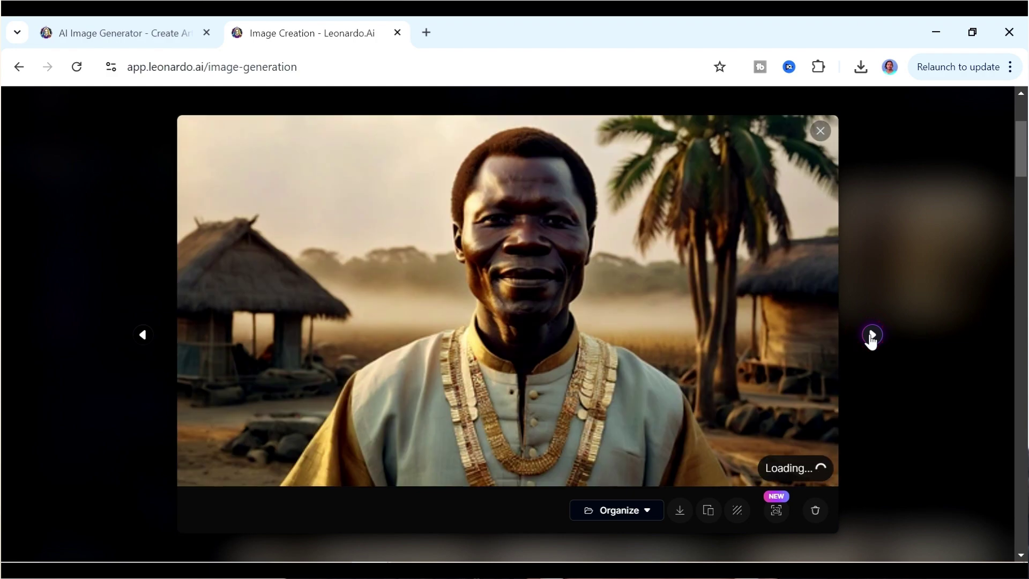
left_click(871, 337)
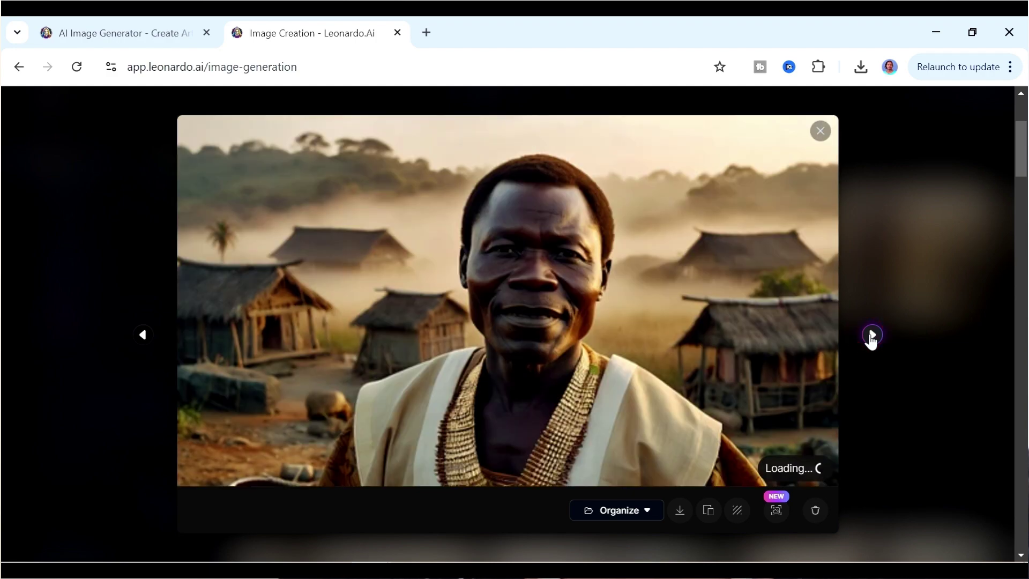
left_click(871, 336)
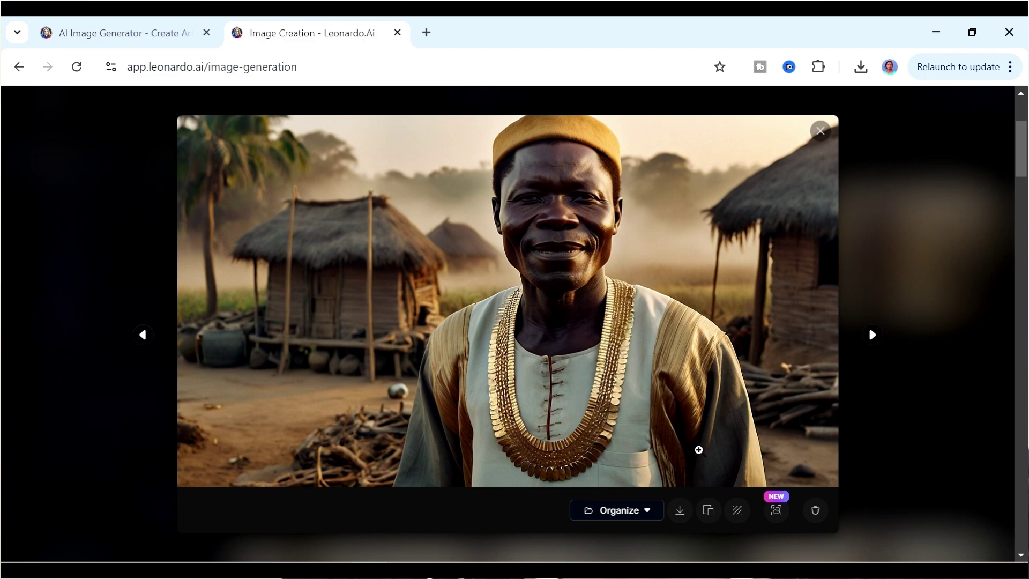
left_click(649, 511)
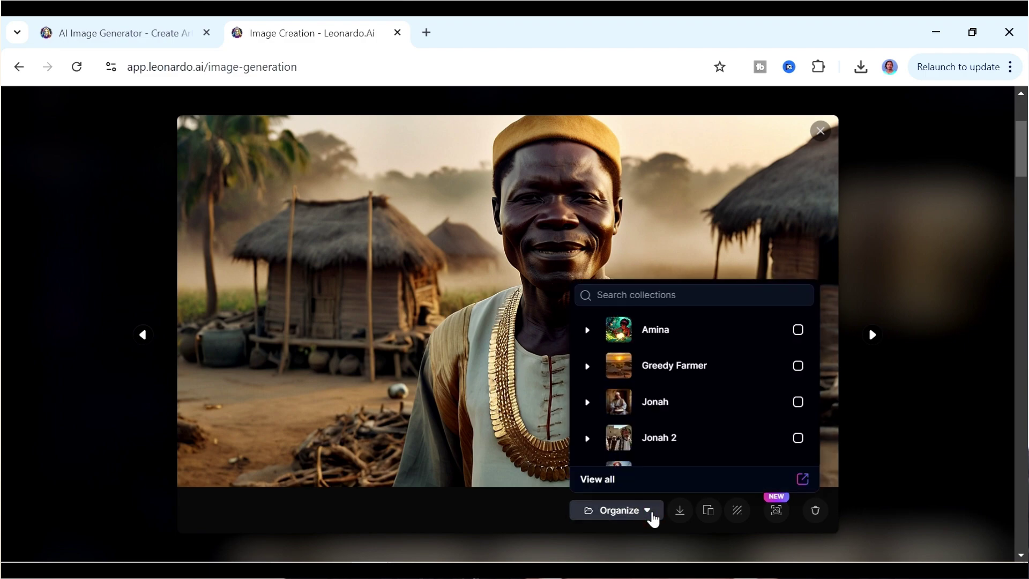
left_click(798, 366)
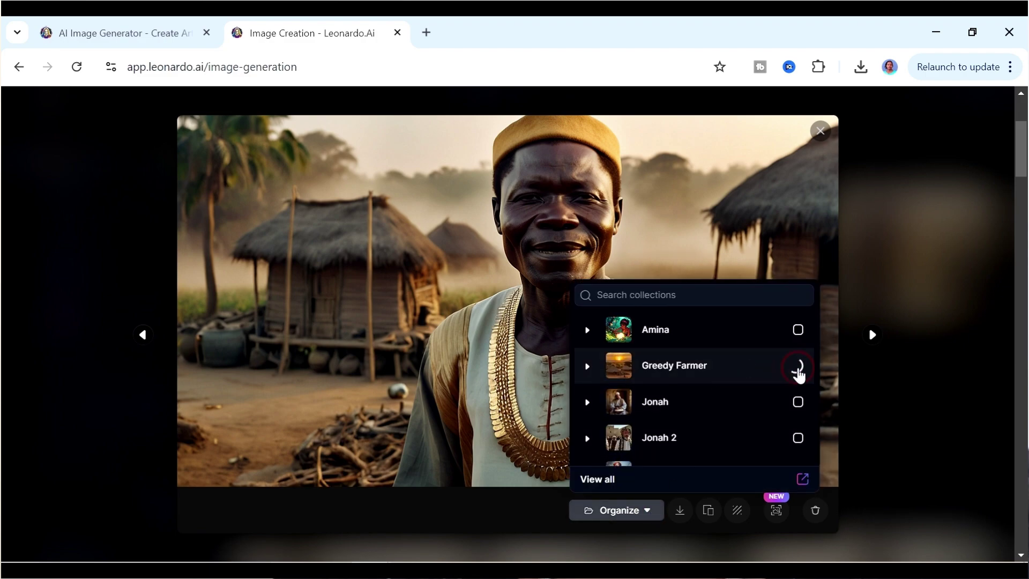
Save two more portraits, including the pointing farmer, to the Greedy Farmer collection
left_click(871, 335)
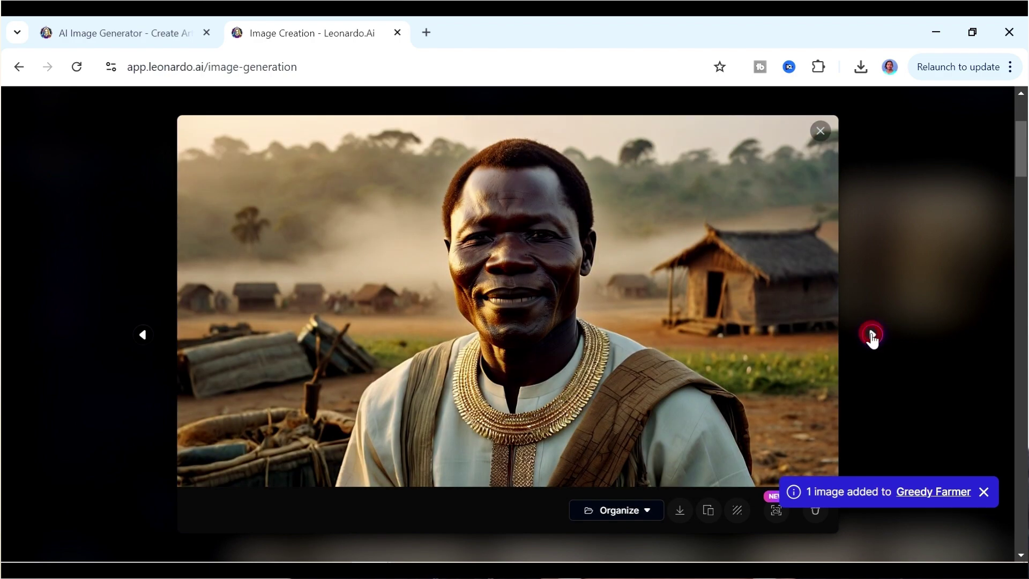
left_click(872, 335)
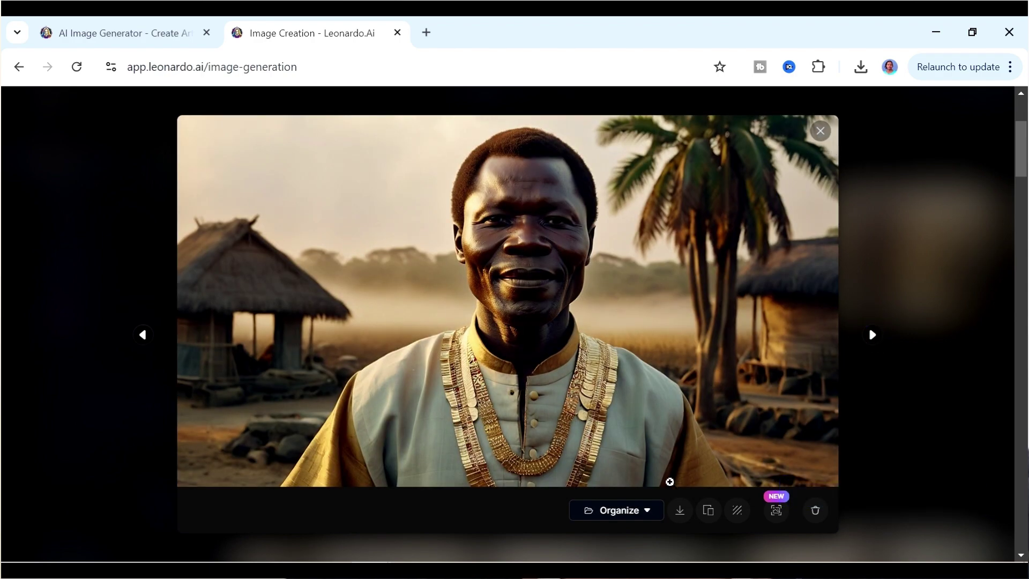
left_click(650, 513)
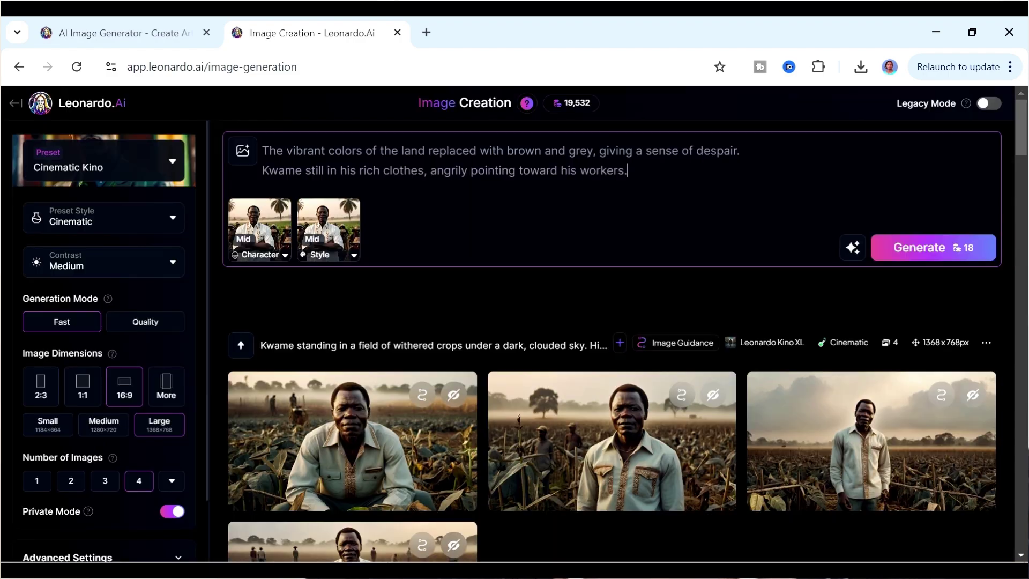
left_click(905, 249)
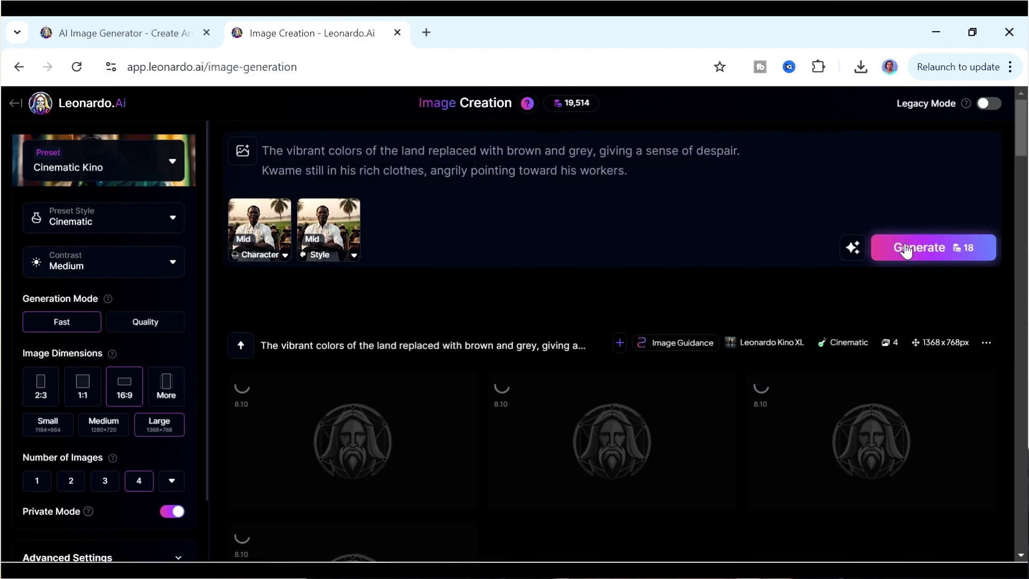
scroll(402, 260, "down", 3)
left_click(402, 259)
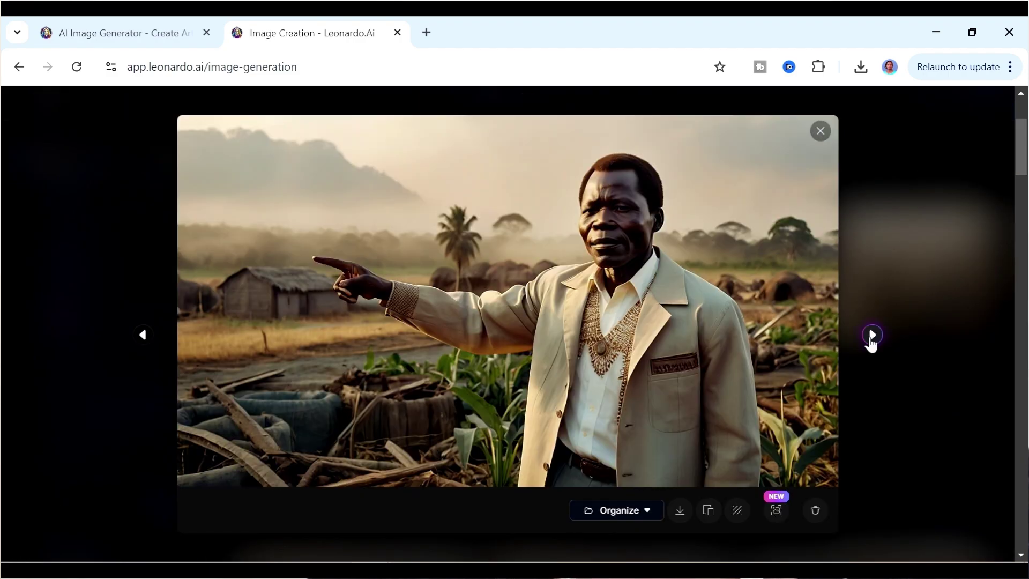
left_click(872, 335)
left_click(648, 506)
left_click(796, 363)
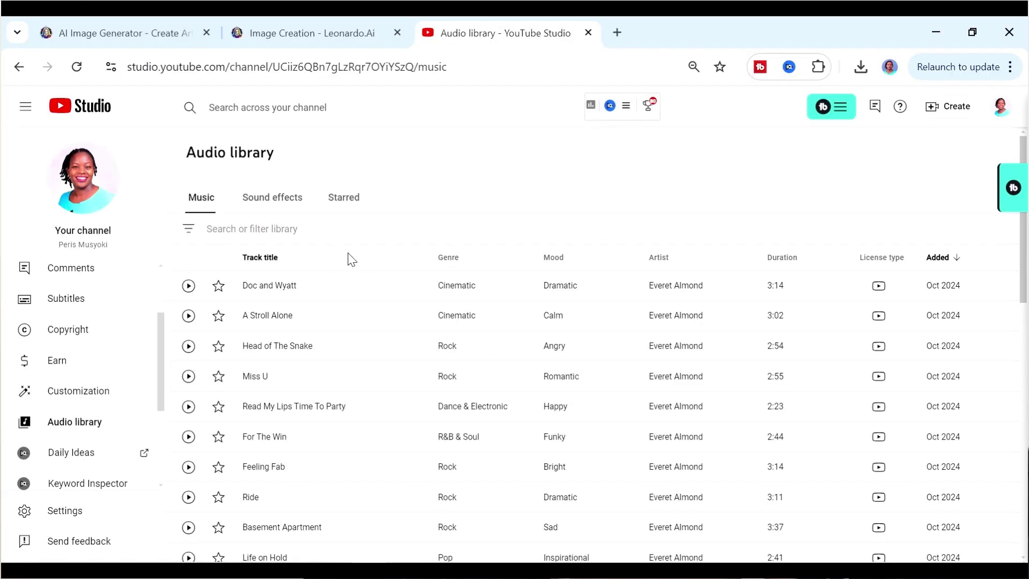
Filter the YouTube audio library by 'african', then preview and download the track Faszo
left_click(305, 228)
type("a")
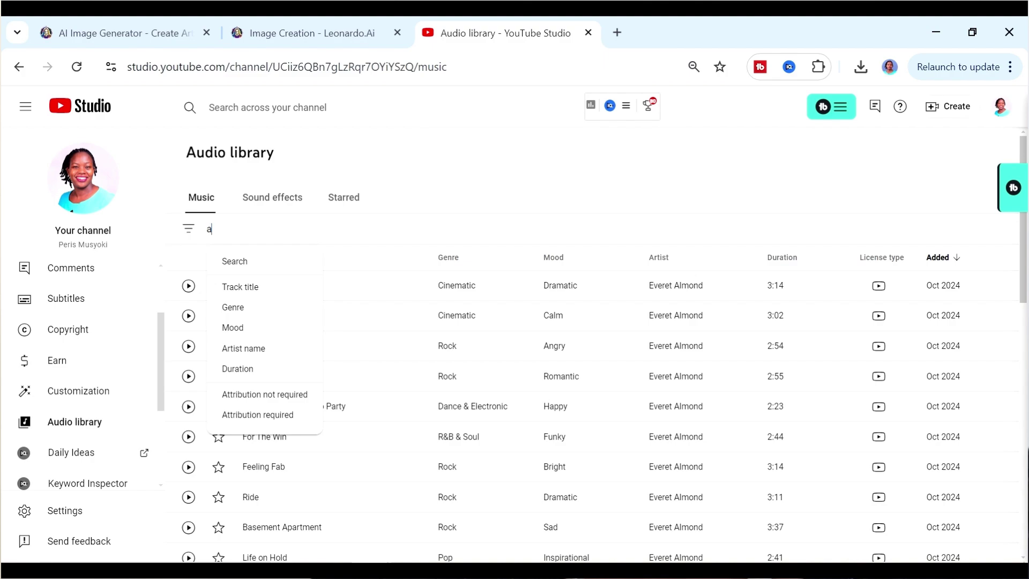
type("frican")
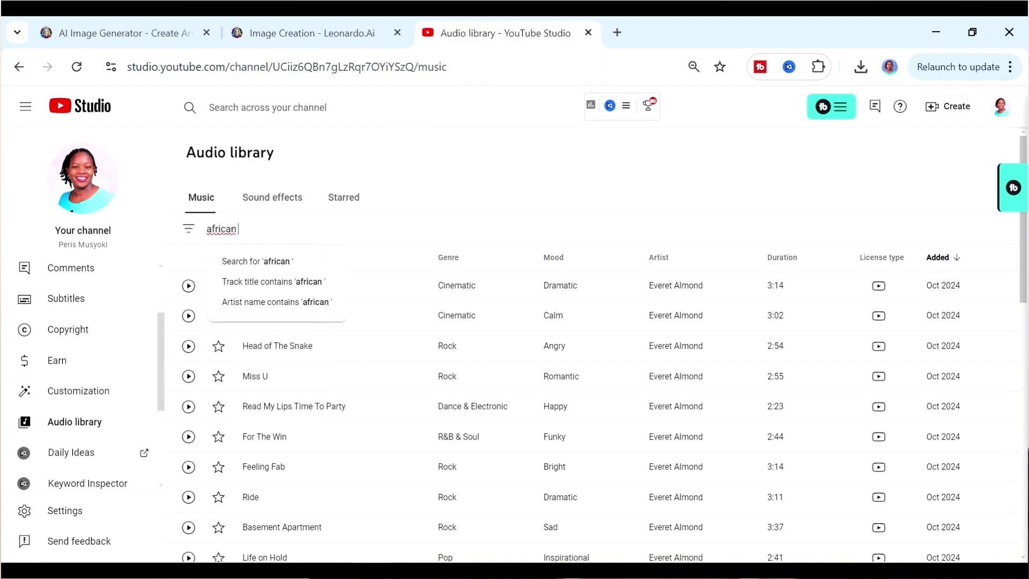
key("BackSpace")
key("BackSpace")
key("BackSpace")
key("BackSpace")
key("BackSpace")
key("BackSpace")
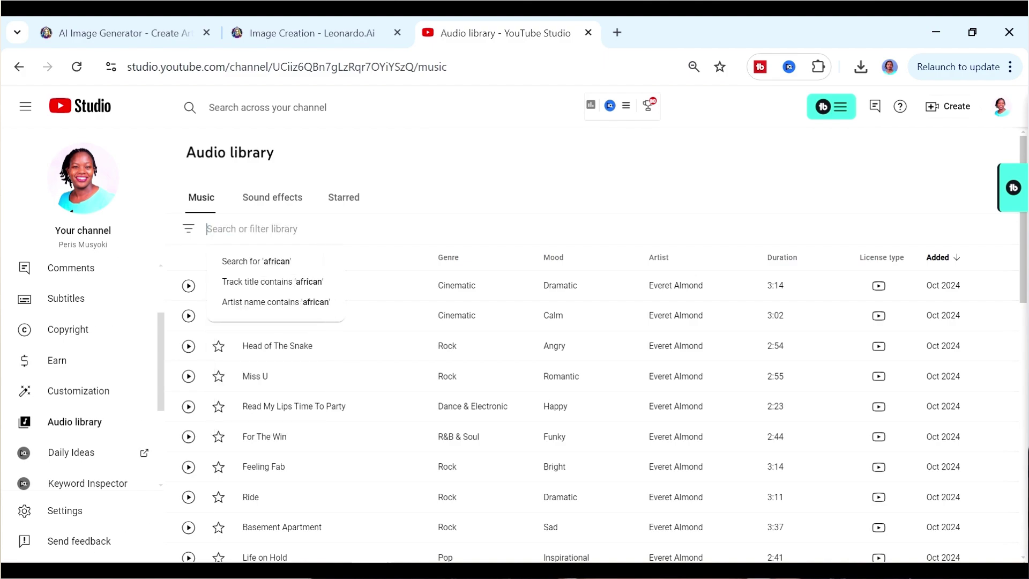
type("africa")
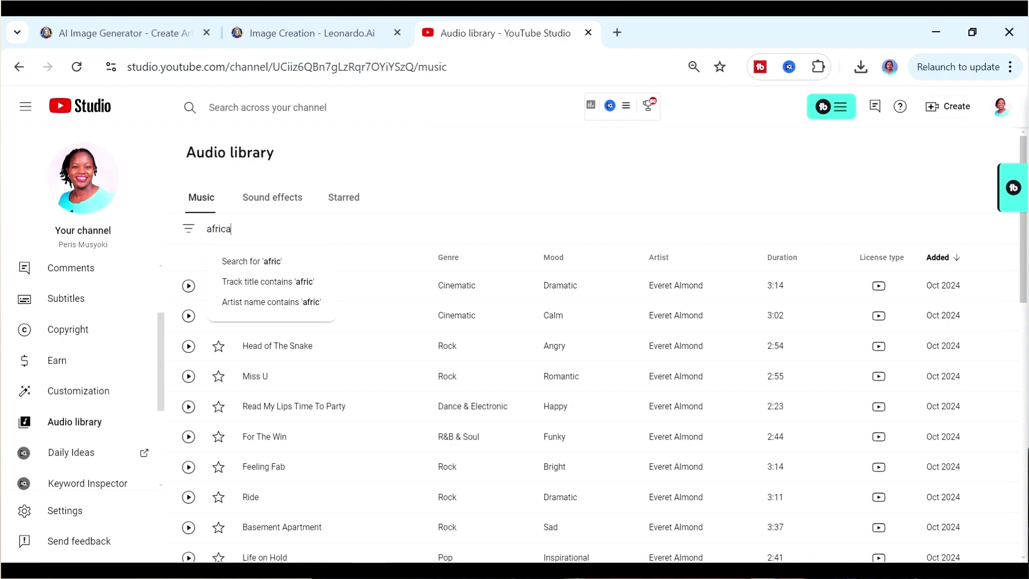
type("n")
left_click(276, 263)
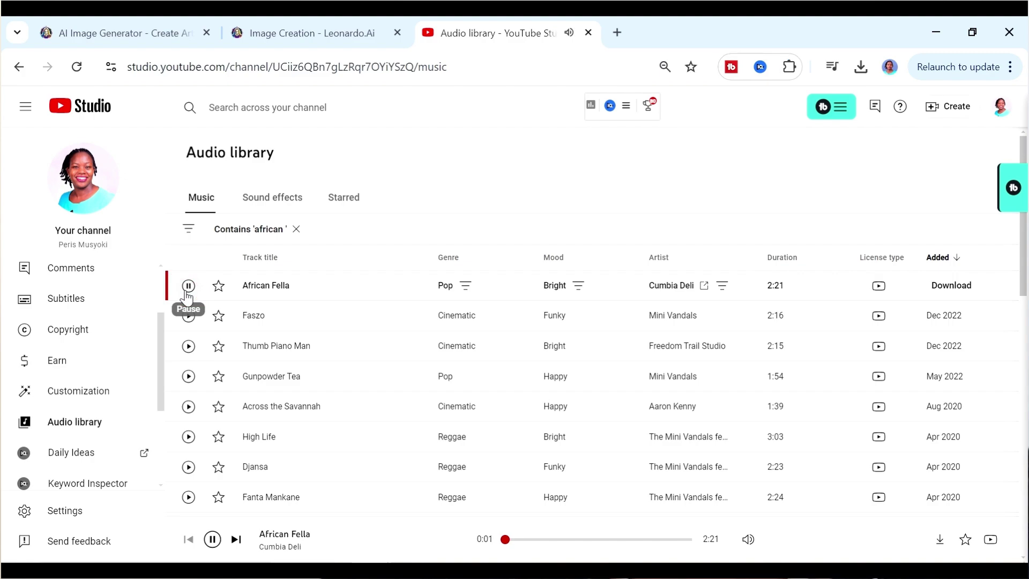
left_click(188, 315)
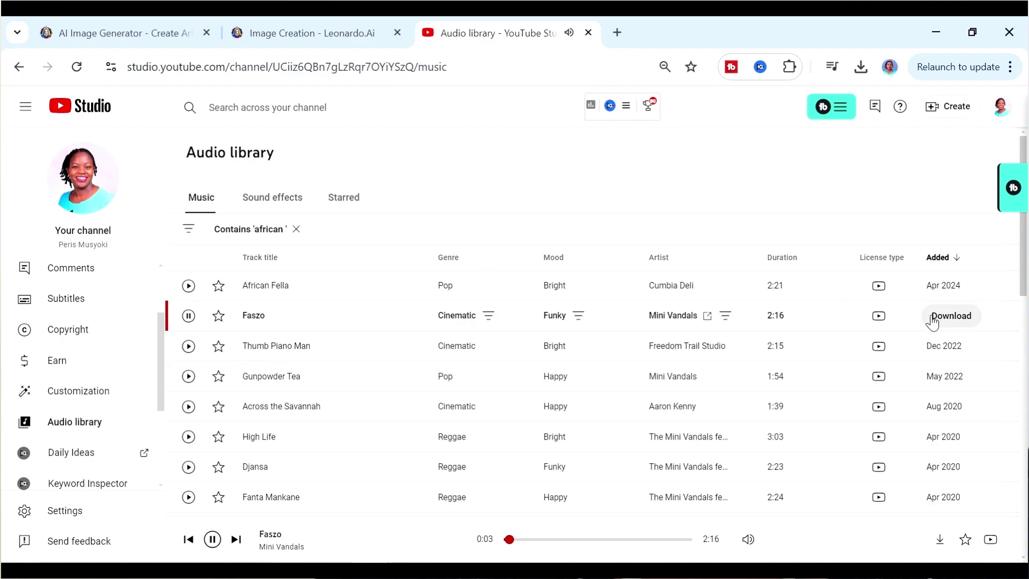
left_click(936, 318)
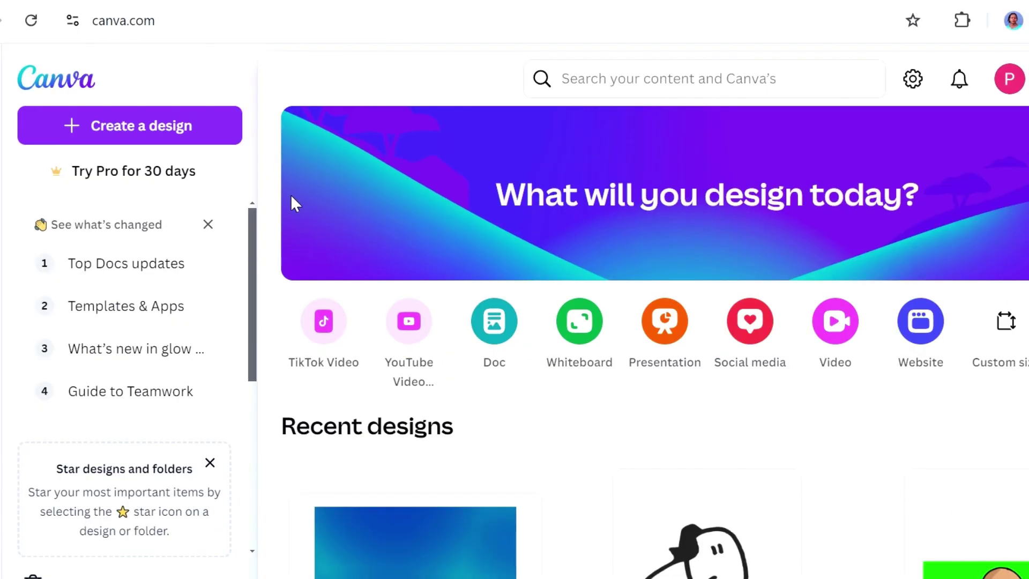
Create a new blank 1080p video design in Canva
left_click(166, 134)
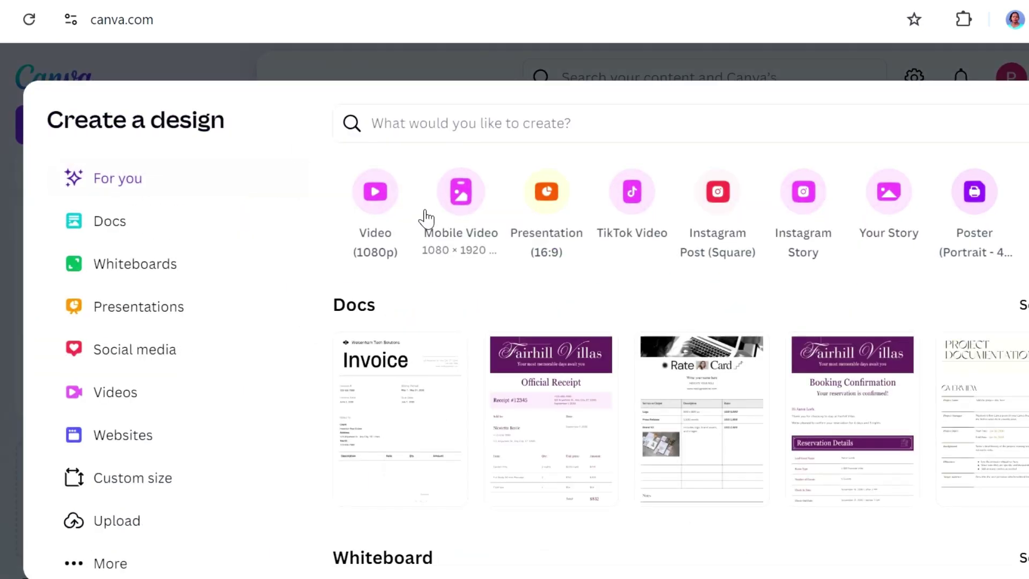
left_click(376, 213)
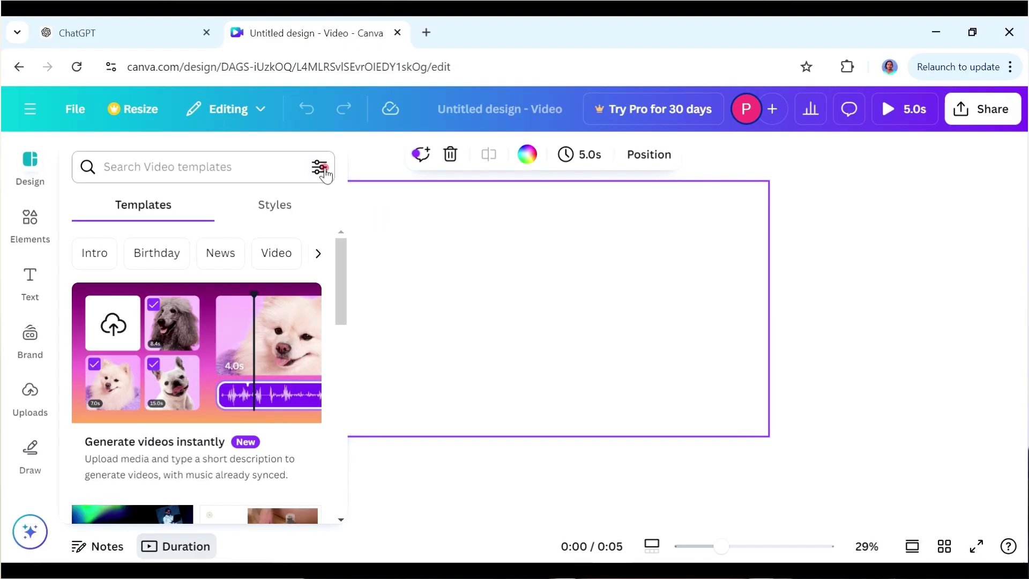
left_click(320, 167)
left_click(355, 157)
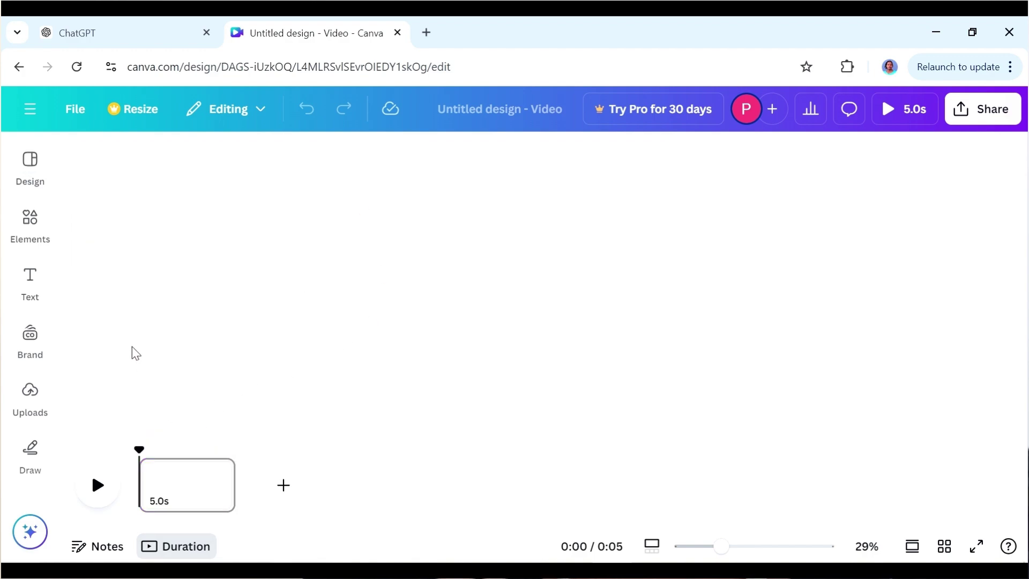
Upload all seven files from The greedy farmer folder, numbered clips through Island Coconuts
left_click(31, 395)
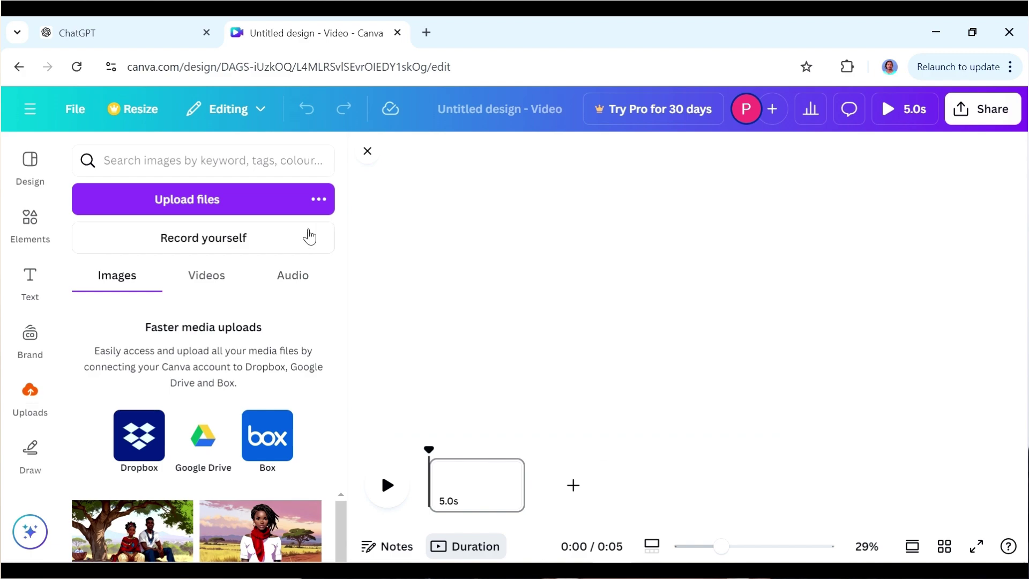
left_click(211, 206)
left_click(182, 134)
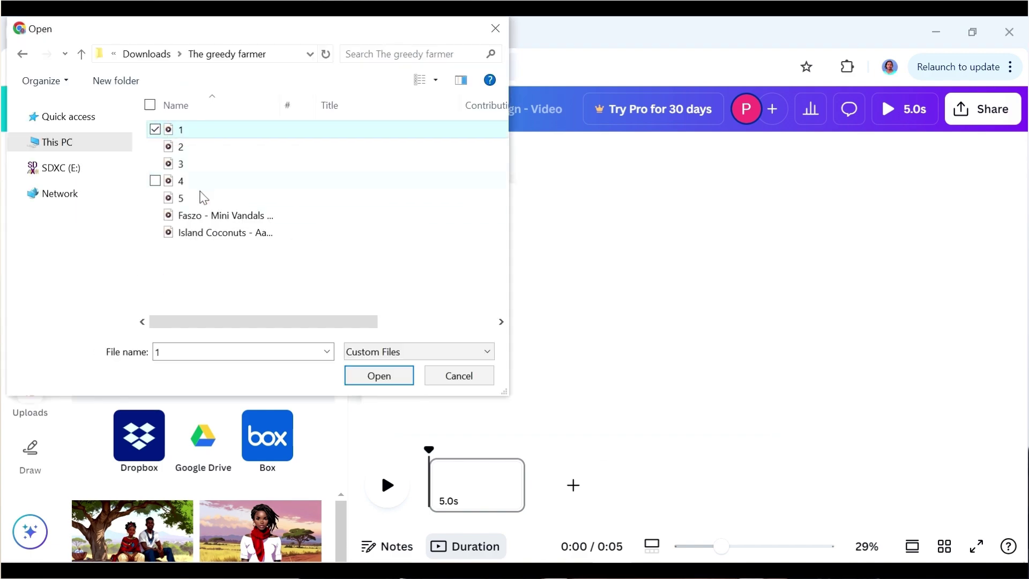
left_click(227, 236, "shift")
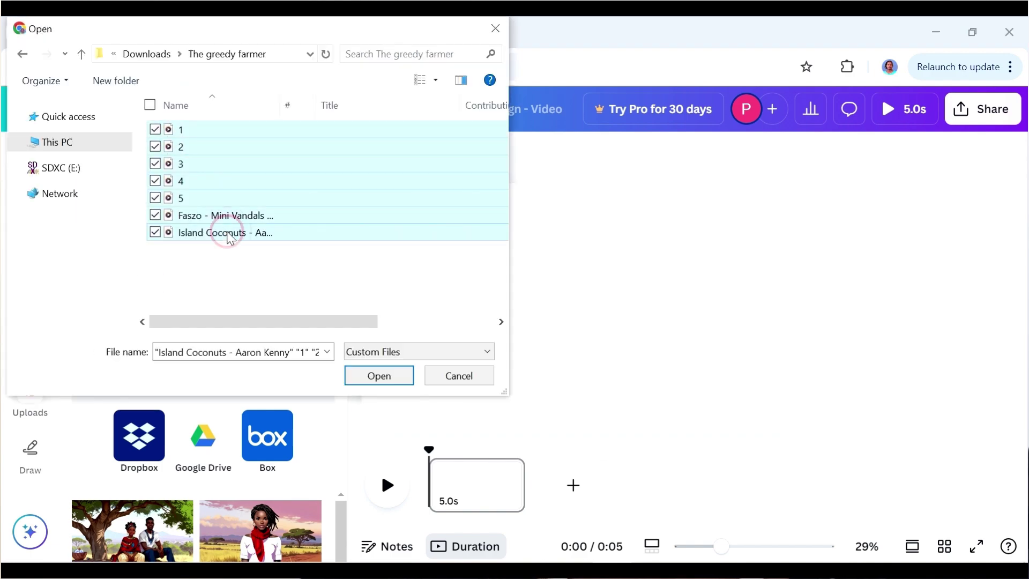
left_click(355, 375)
left_click(275, 283)
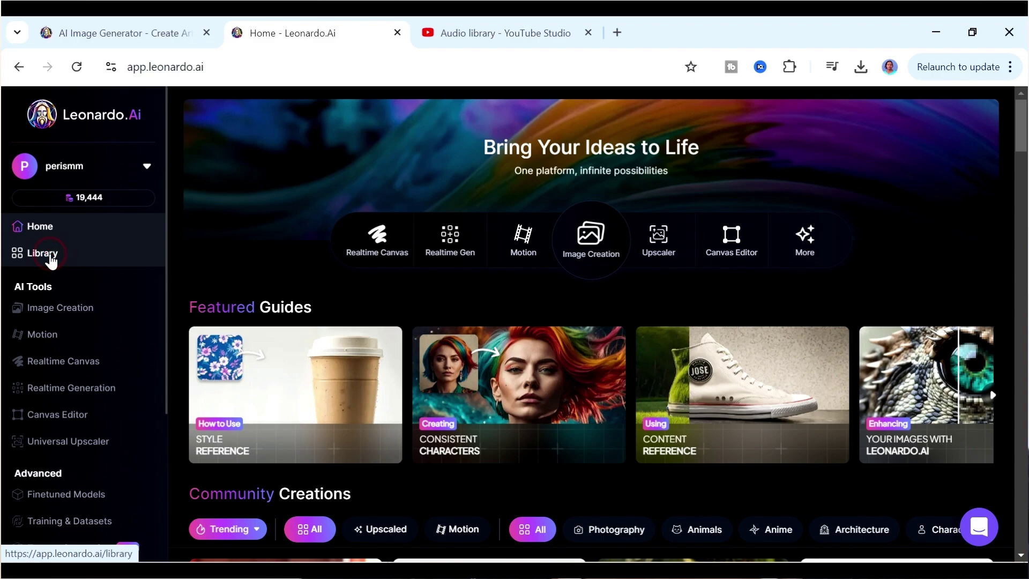
Open the Greedy Farmer collection in Leonardo.Ai with multi-select enabled
left_click(51, 258)
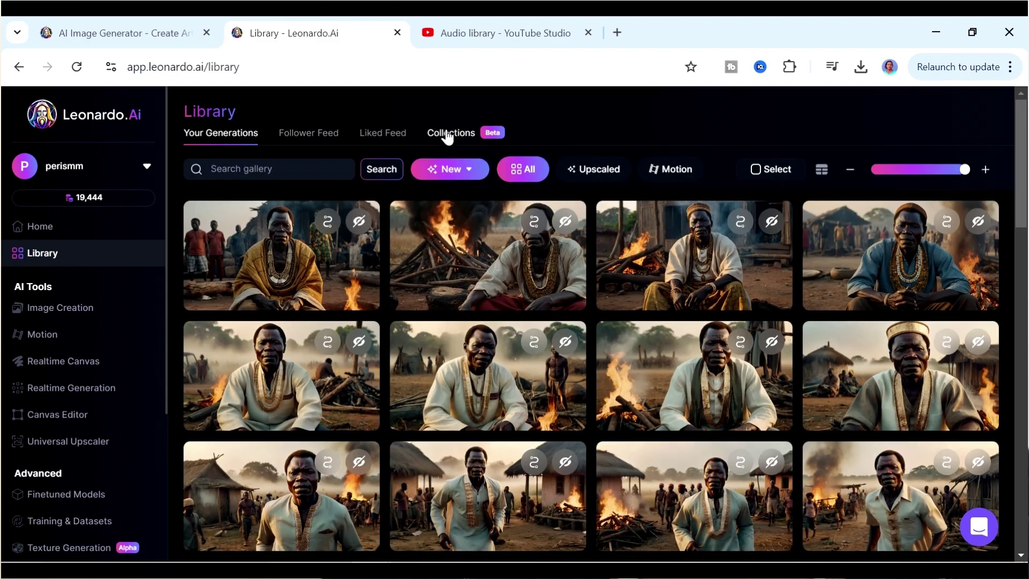
left_click(447, 134)
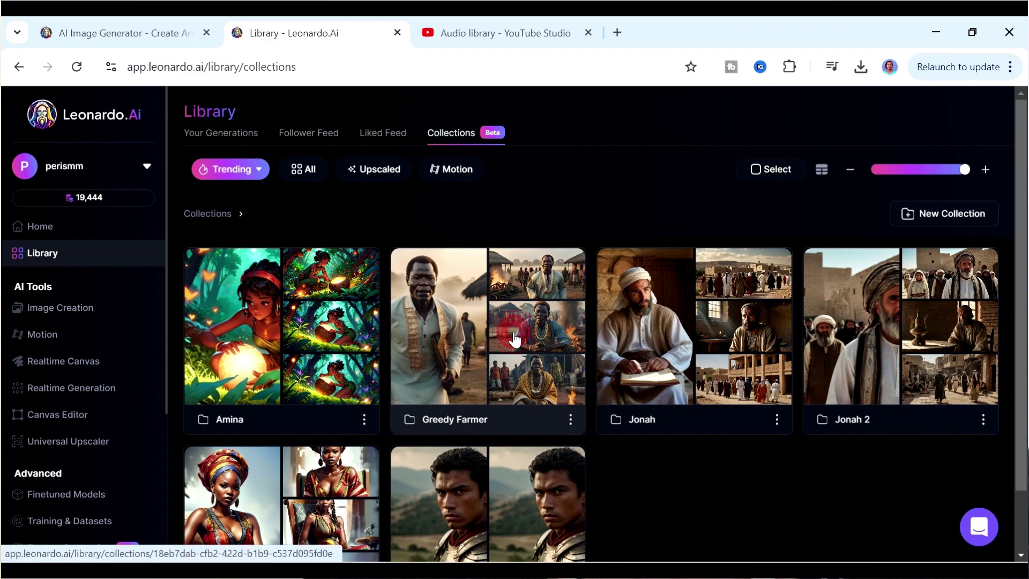
left_click(514, 333)
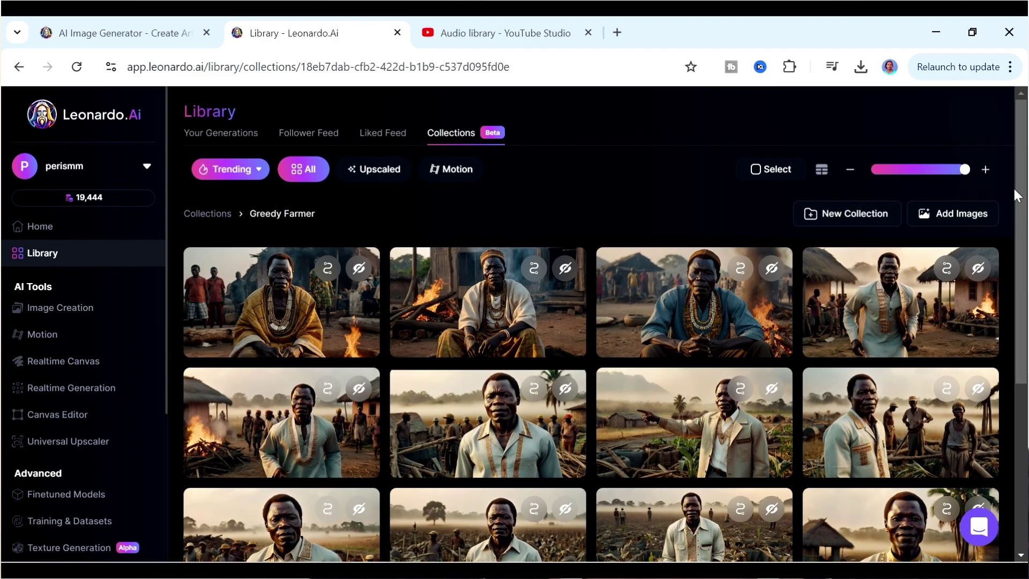
left_click(756, 176)
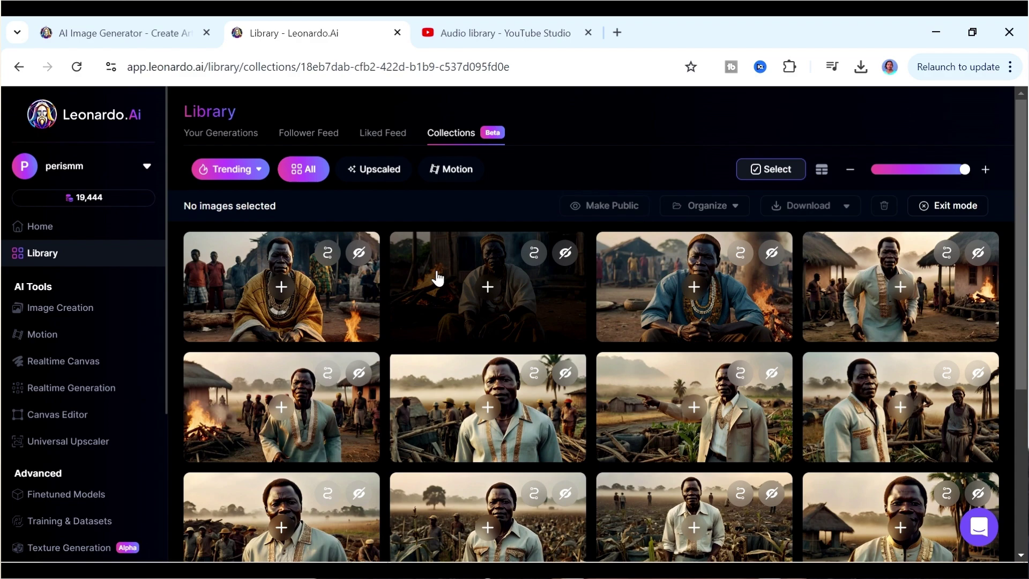
Select all 13 story images in the collection, from the first farmer scene to the last village
left_click(247, 261)
left_click(523, 307)
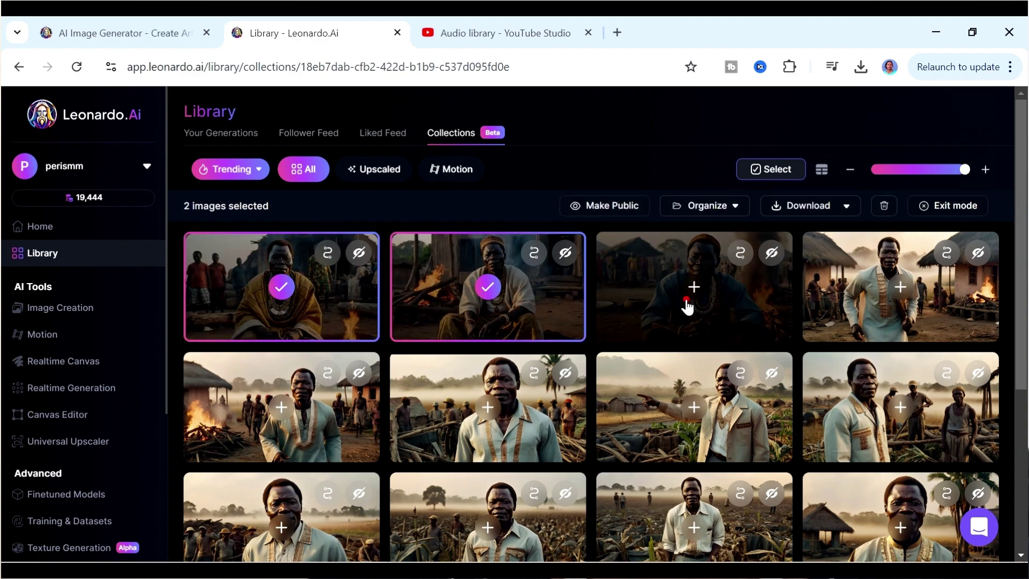
left_click(685, 298)
left_click(861, 281)
left_click(324, 424)
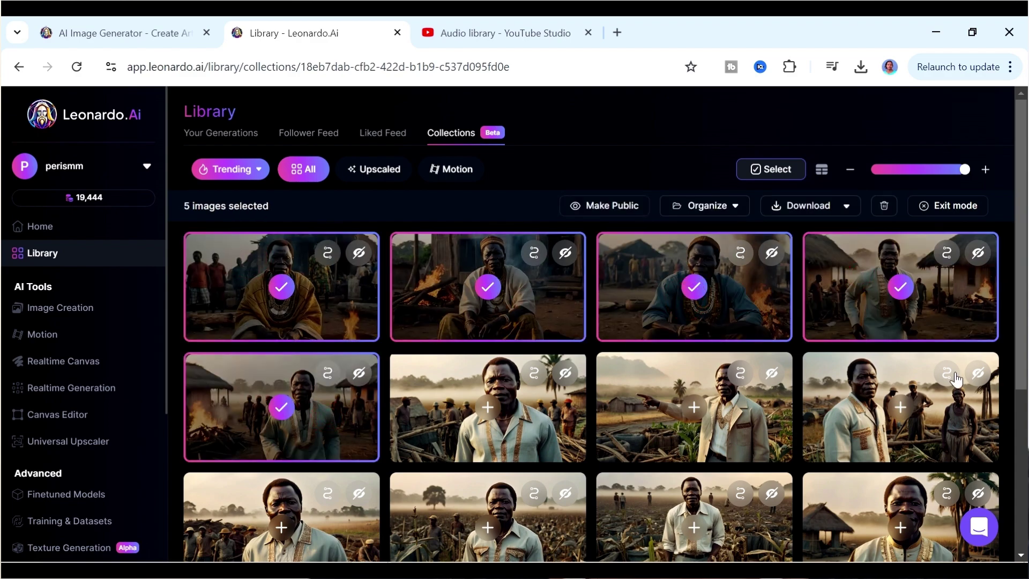
left_click(719, 414)
scroll(1023, 243, "down", 3)
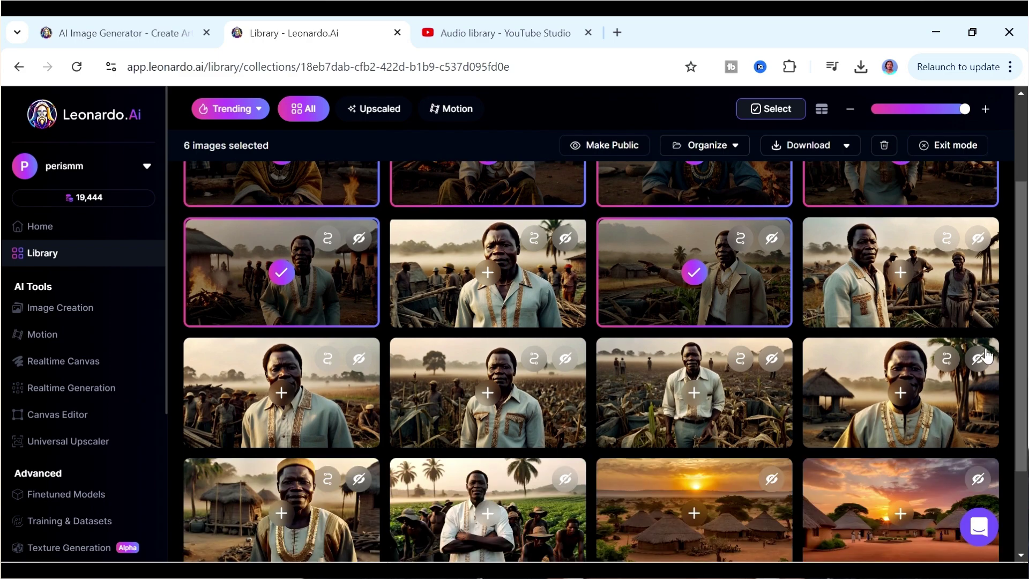
left_click(760, 396)
left_click(339, 413)
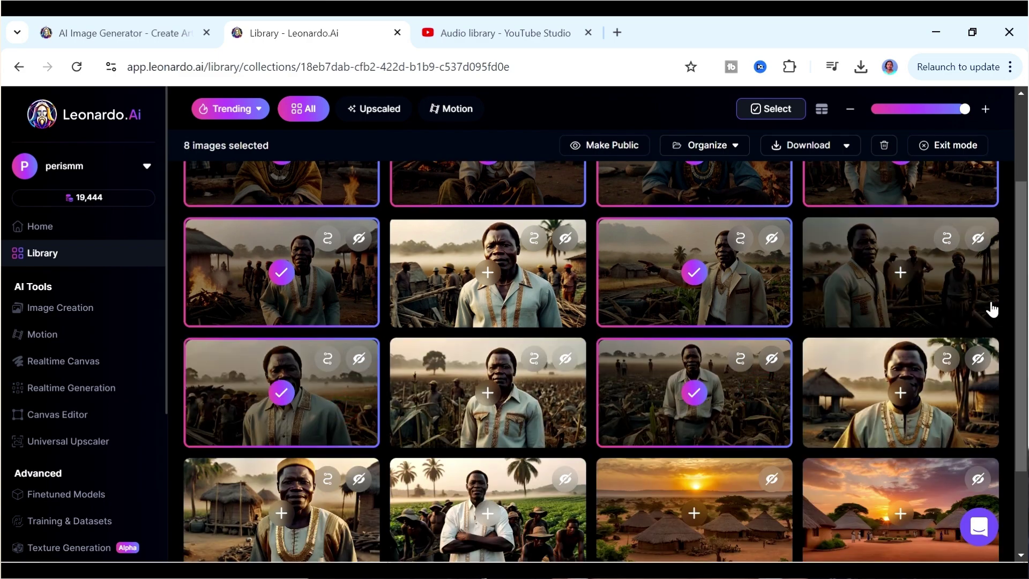
scroll(1017, 310, "down", 3)
left_click(367, 432)
left_click(506, 382)
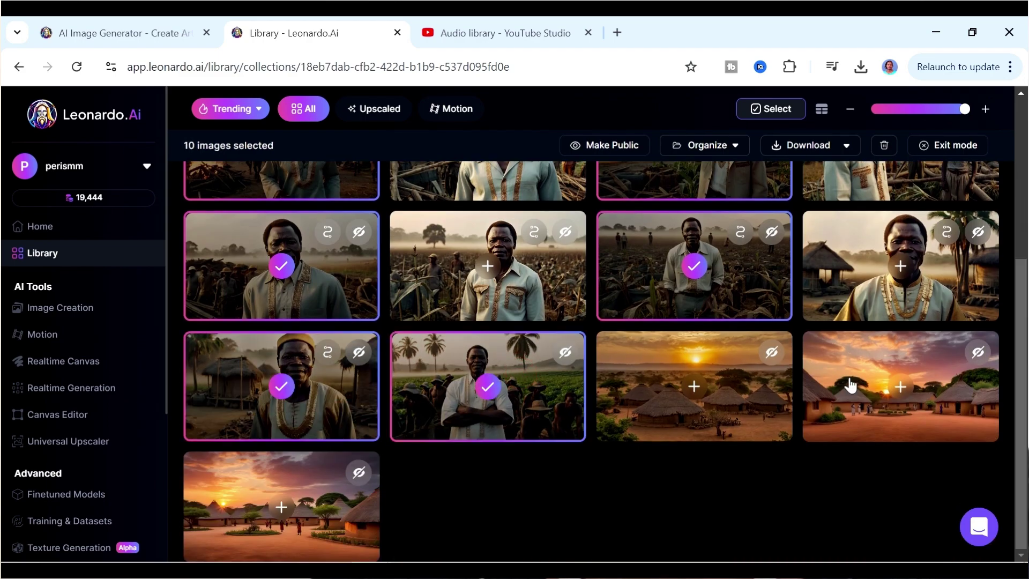
left_click(928, 371)
left_click(696, 384)
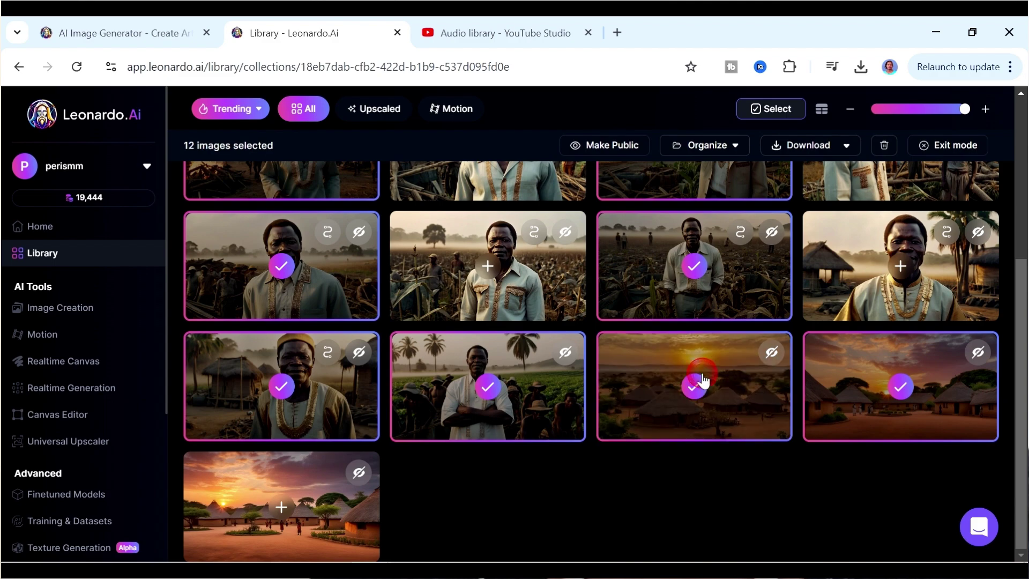
left_click(298, 505)
left_click_drag(1022, 395, 999, 220)
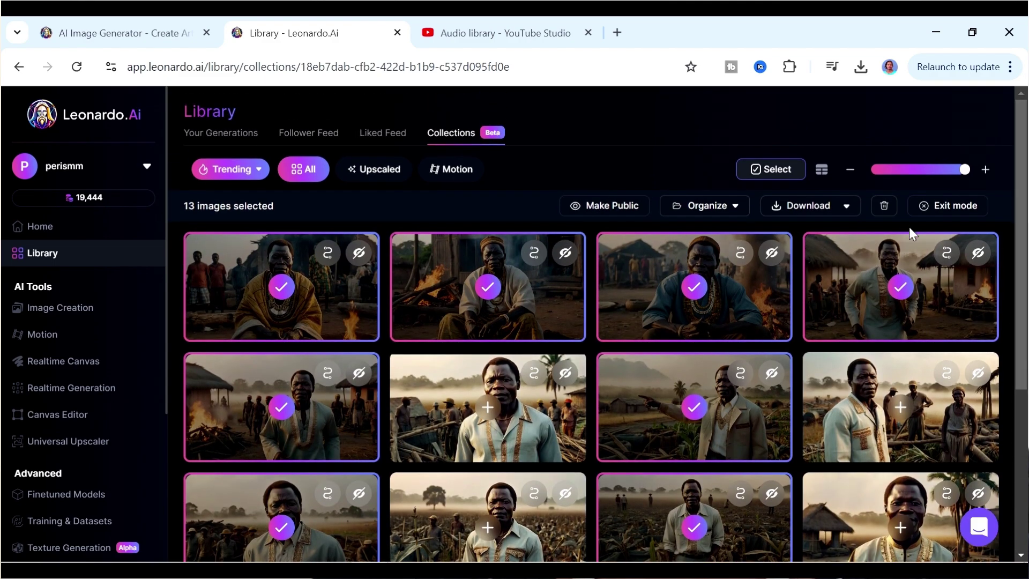
Download the selected images as original_images.zip and show them in File Explorer
left_click(817, 209)
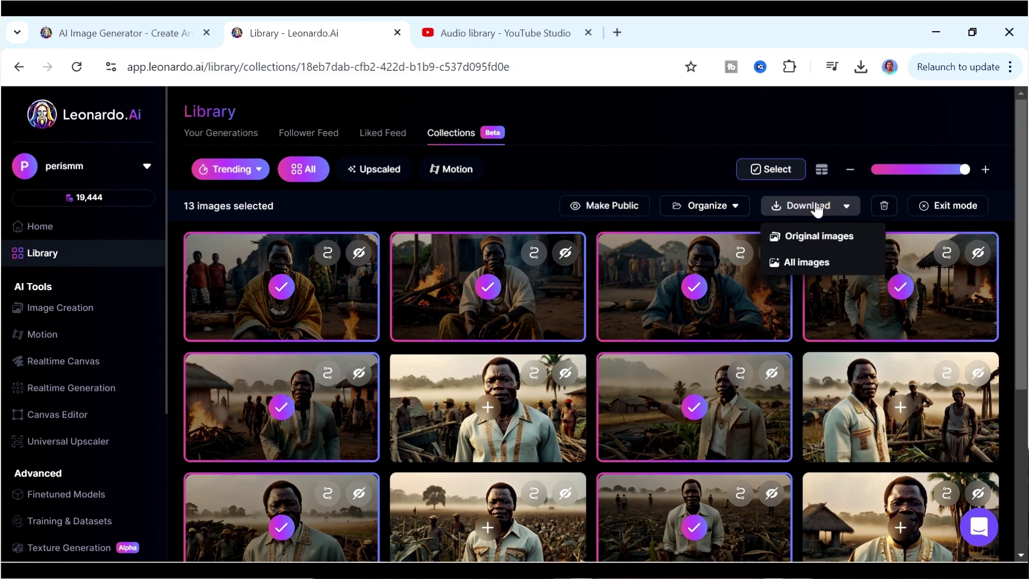
left_click(814, 237)
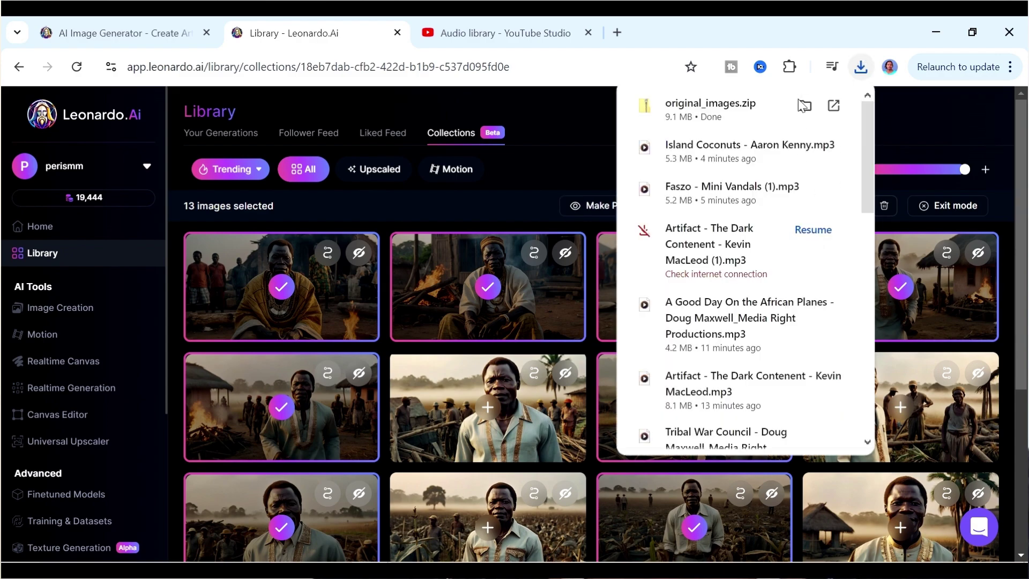
left_click(804, 106)
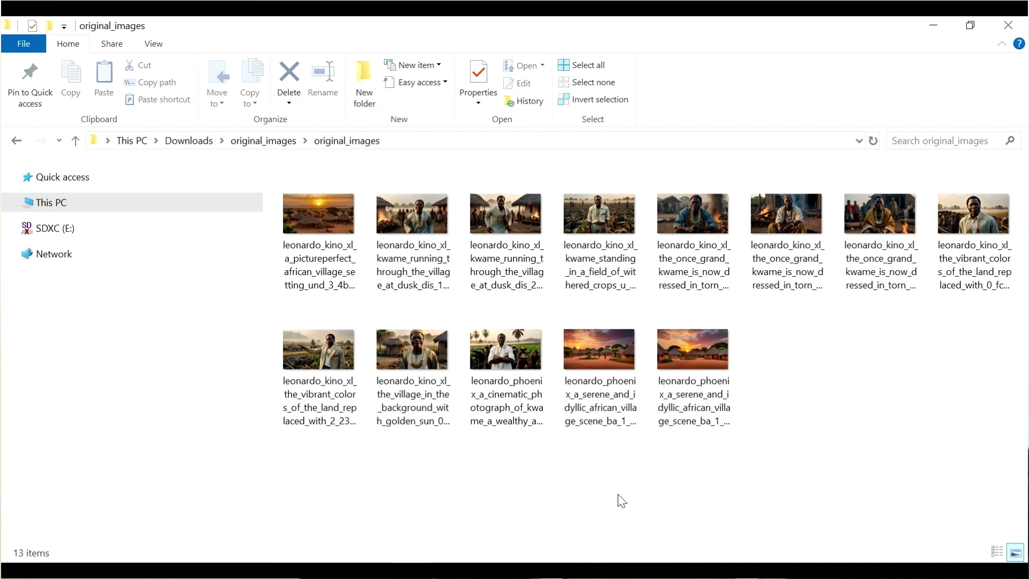
key("Right")
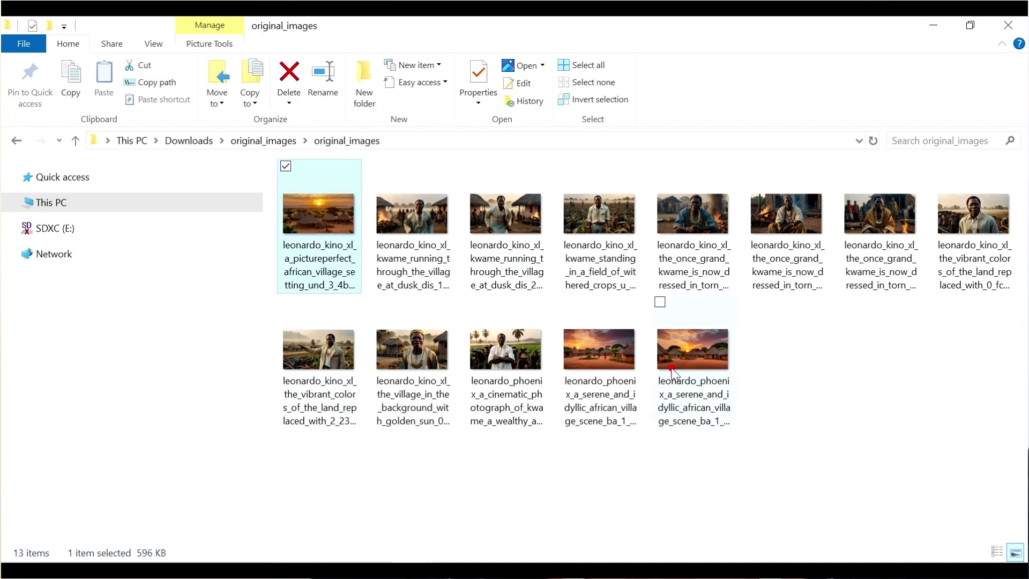
Upload the 13 image files into Canva and preview the Island Coconuts track
key("ctrl+a")
left_click_drag(494, 237, 203, 284)
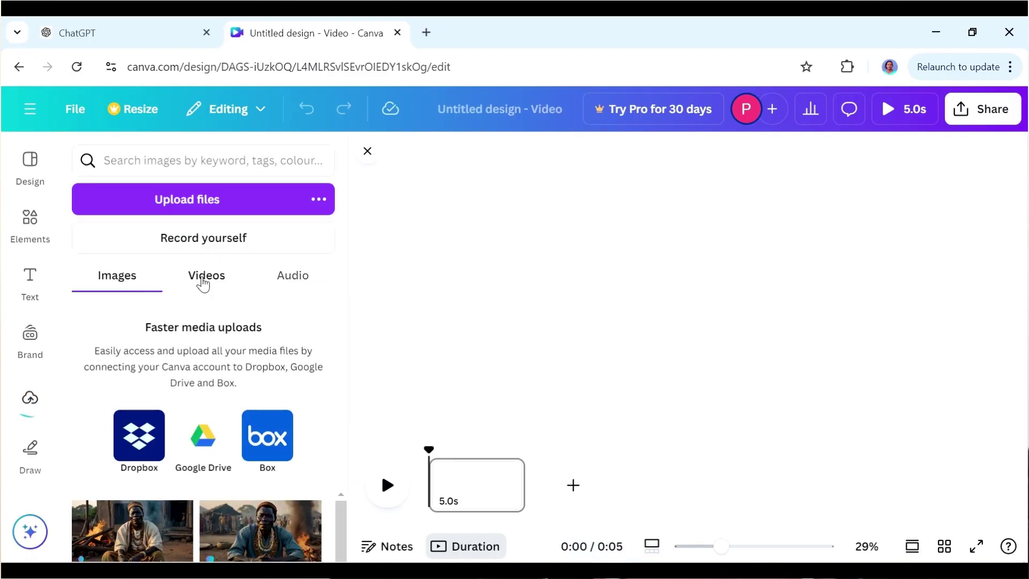
left_click(293, 275)
left_click(95, 335)
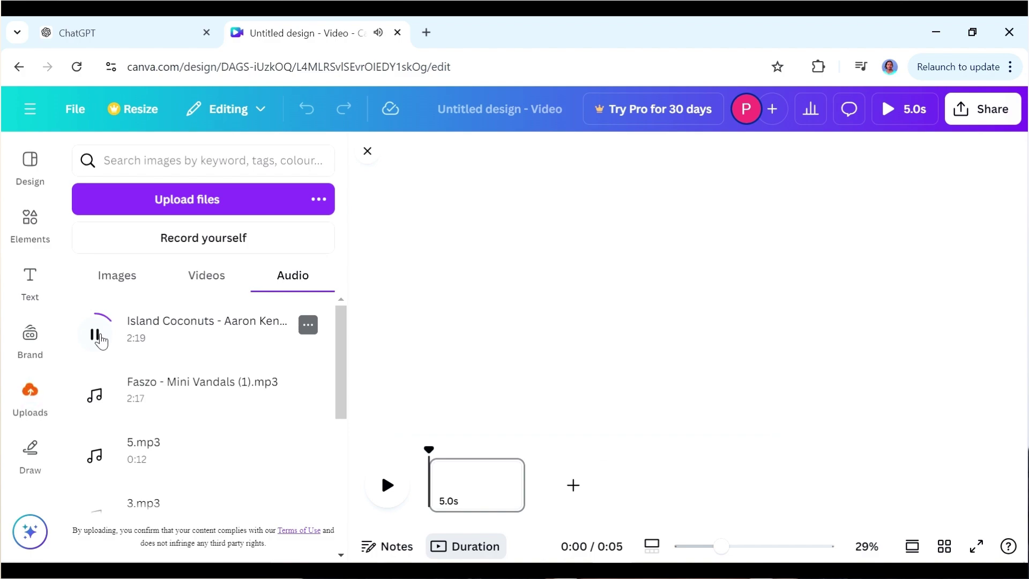
left_click(101, 341)
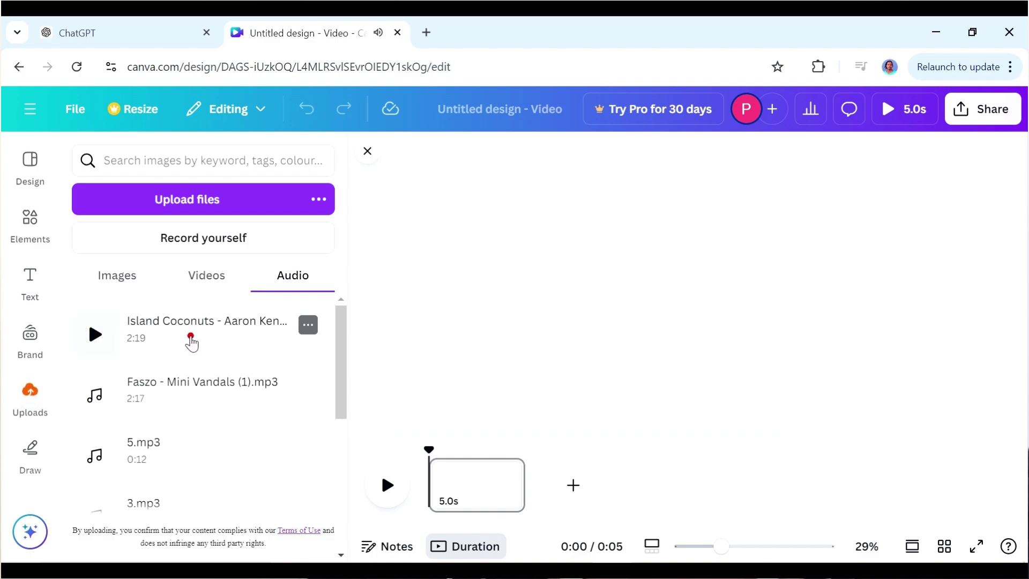
Add Island Coconuts to the timeline with its volume lowered to 38
left_click(191, 343)
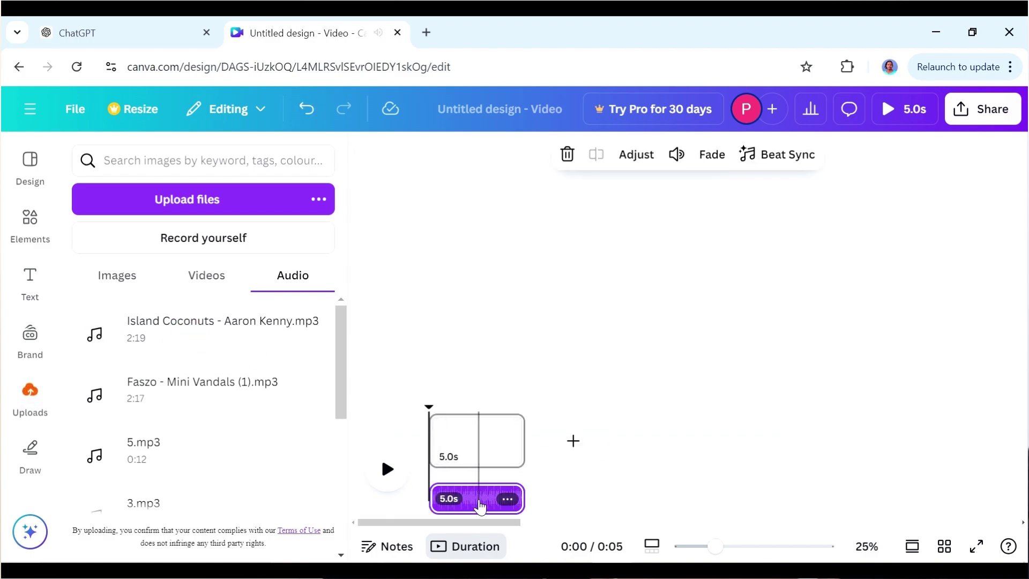
left_click(478, 501)
left_click(677, 156)
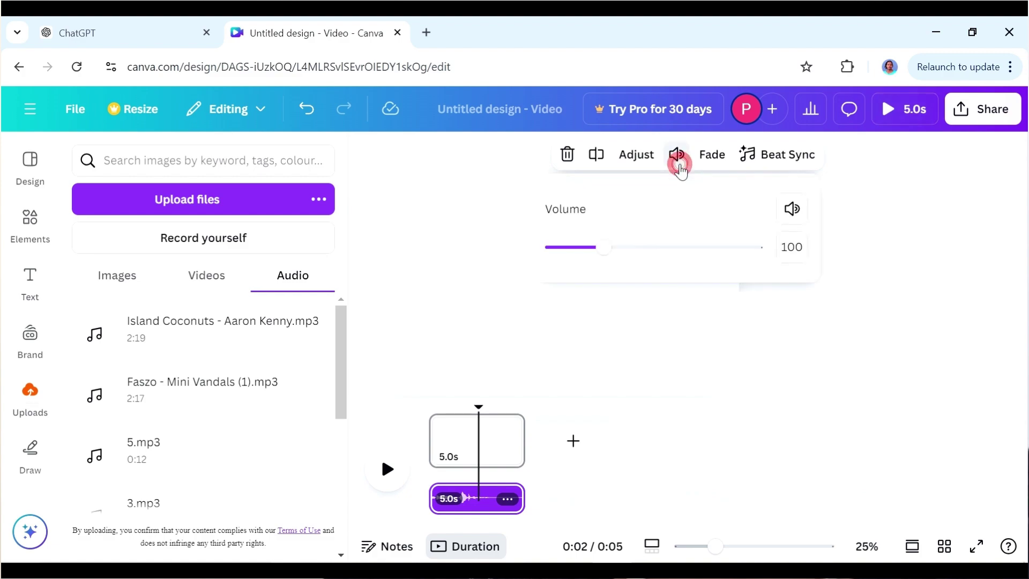
left_click_drag(624, 243, 572, 248)
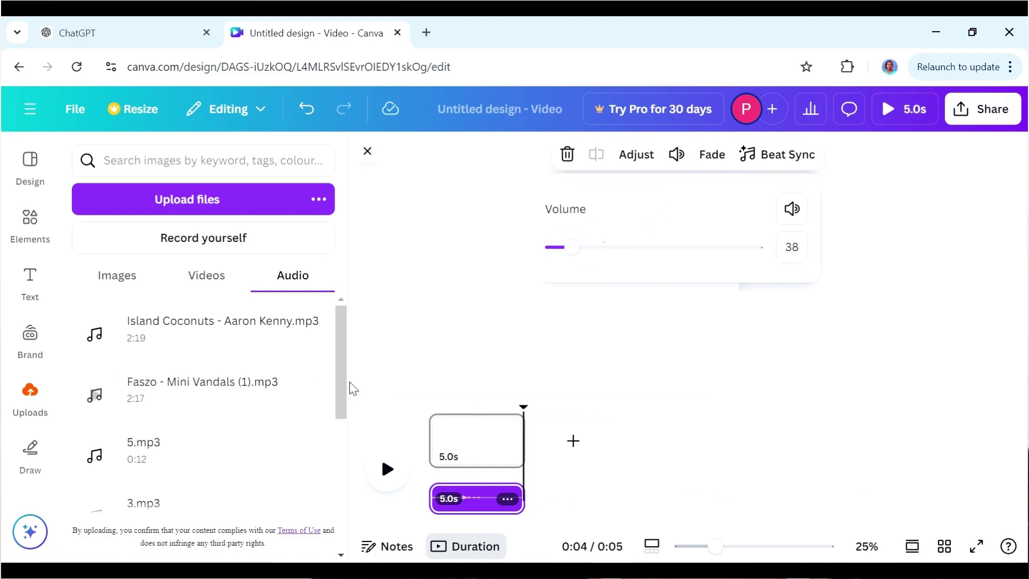
Add 1.mp3 as a second audio track and play both together
left_click_drag(343, 368, 342, 467)
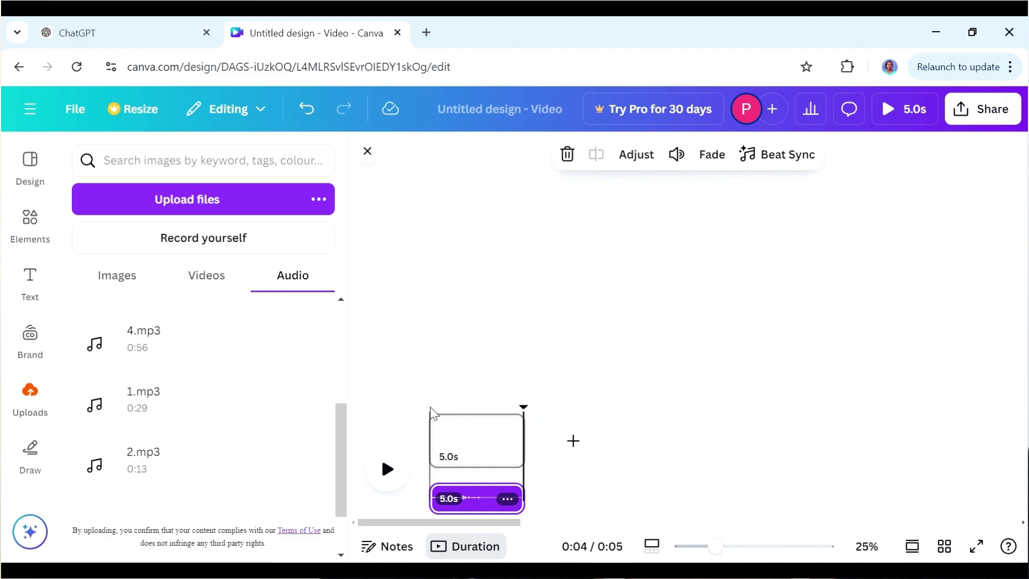
left_click(432, 409)
left_click(143, 401)
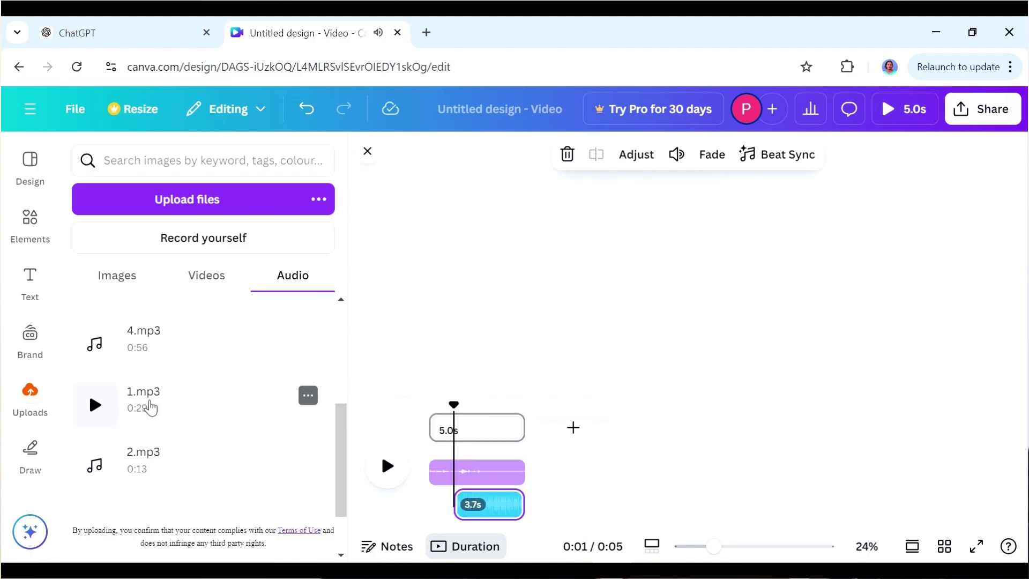
left_click(383, 470)
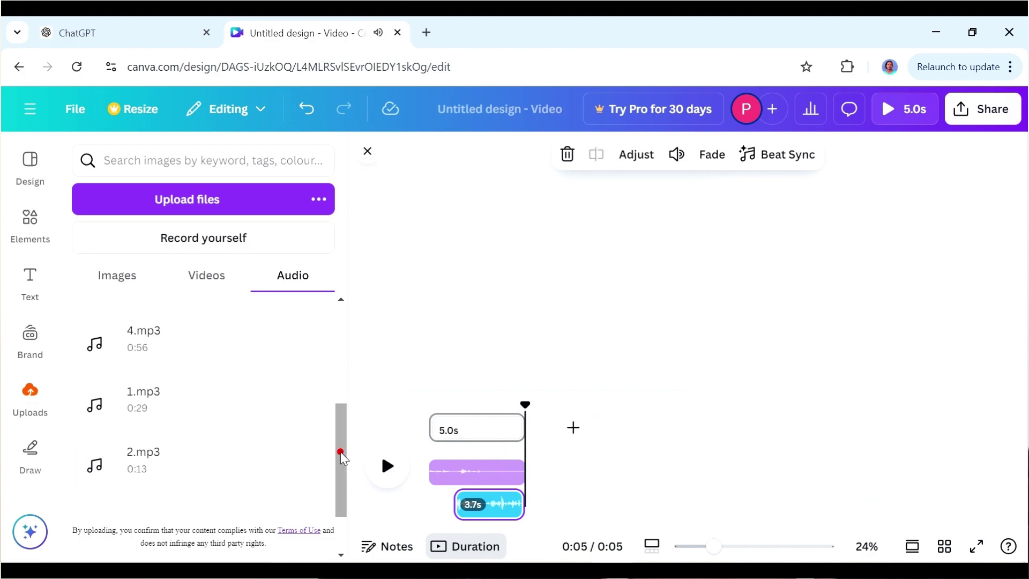
left_click_drag(341, 452, 339, 344)
Set the golden-sunset hut village image as the first page's background and preview it
left_click(142, 278)
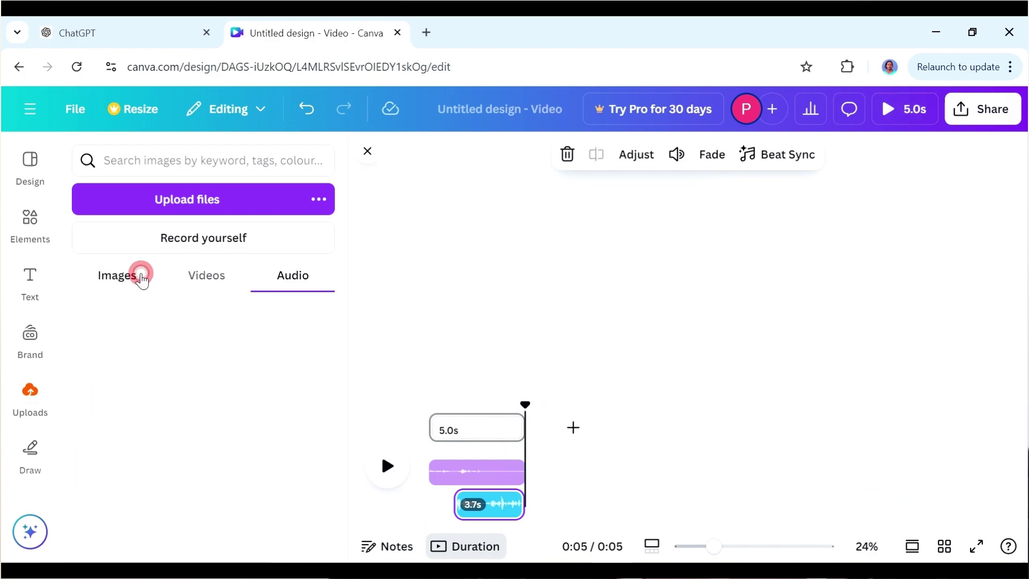
mouse_move(340, 512)
left_mouse_down()
mouse_move(343, 536)
mouse_move(341, 526)
left_mouse_up()
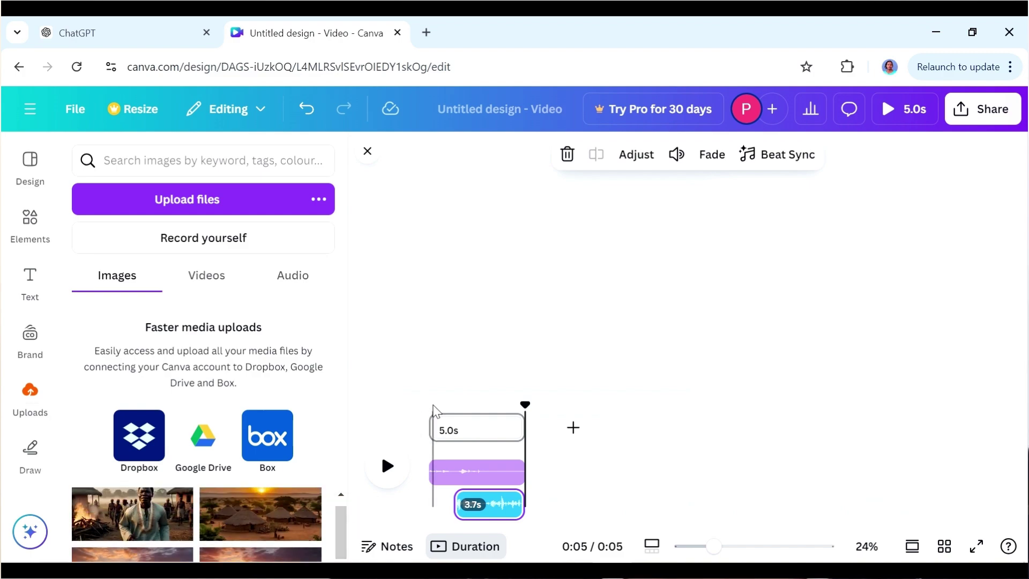
left_click(432, 408)
left_click(271, 518)
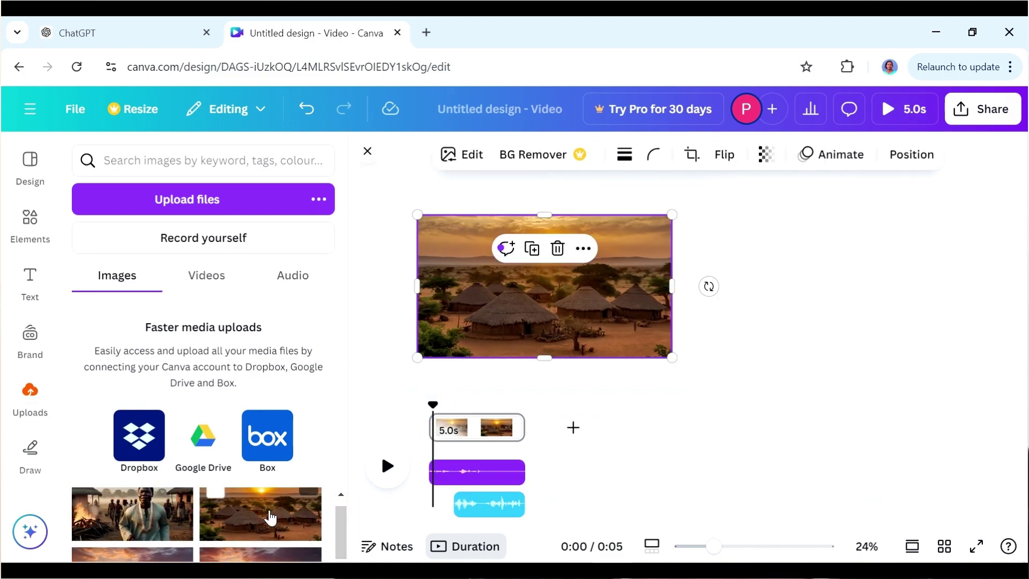
right_click(500, 329)
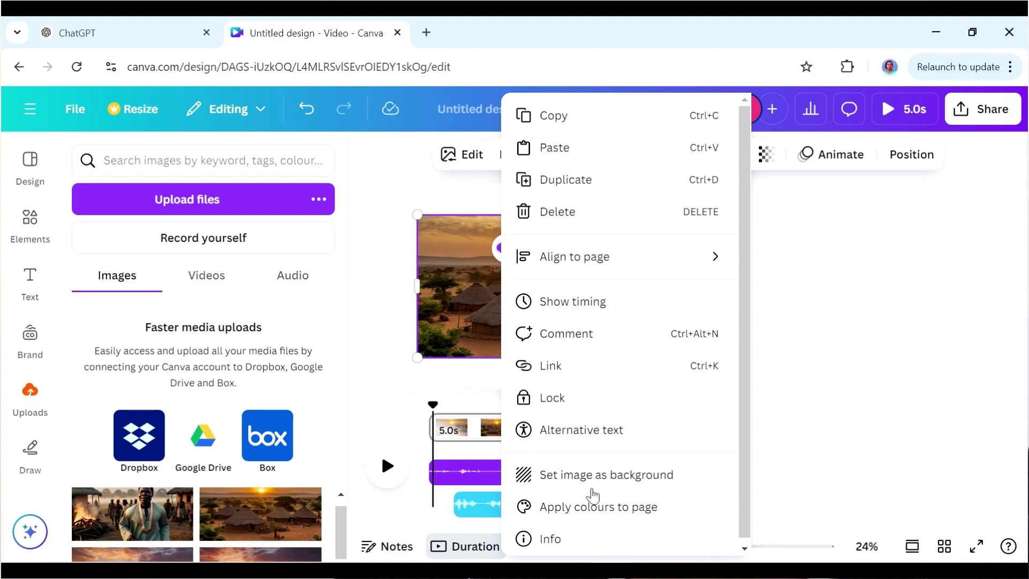
left_click(592, 474)
left_click(388, 464)
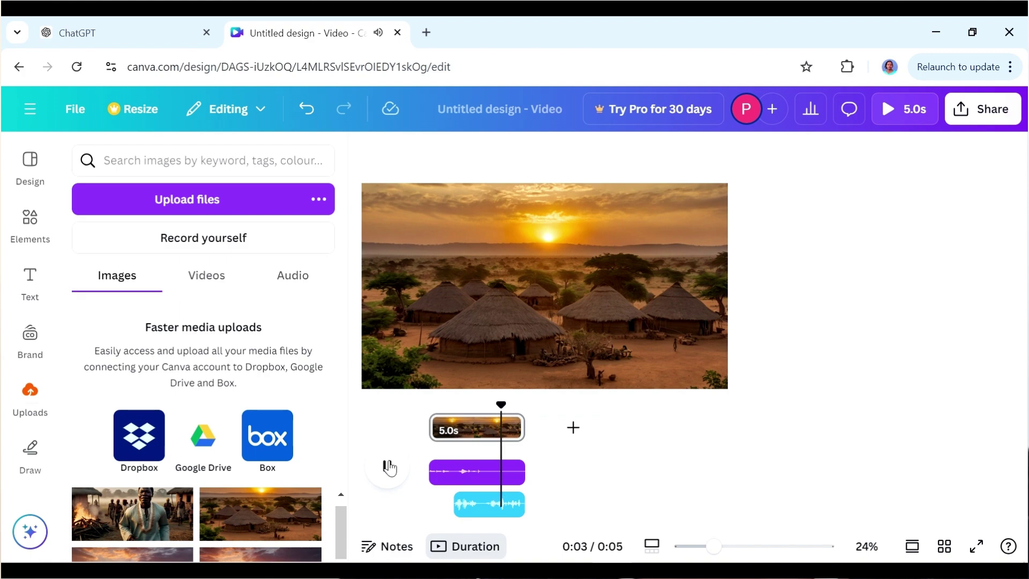
left_click(388, 465)
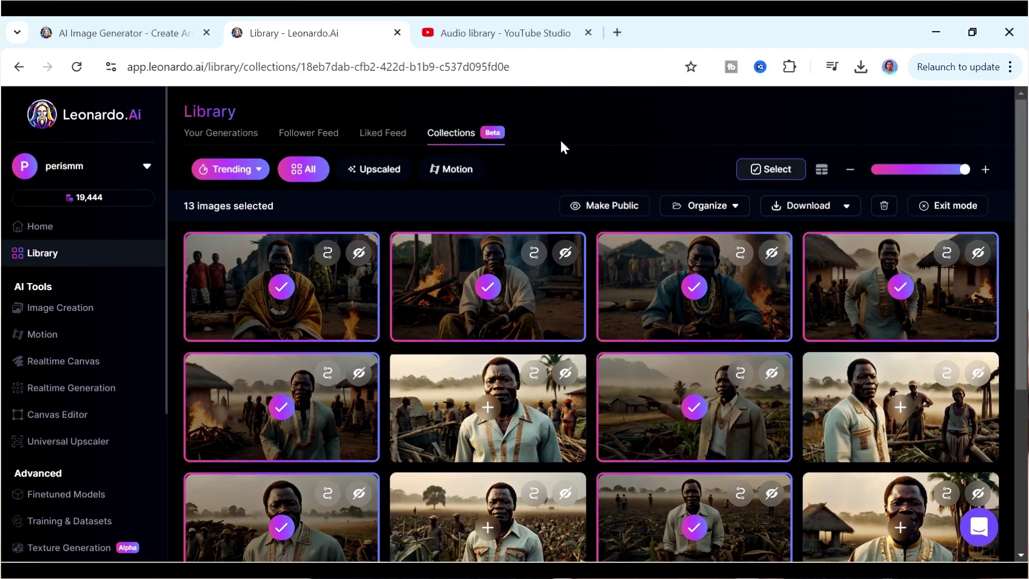
Load the golden-sunset hut village image from Greedy Farmer as the Motion source
left_click(462, 172)
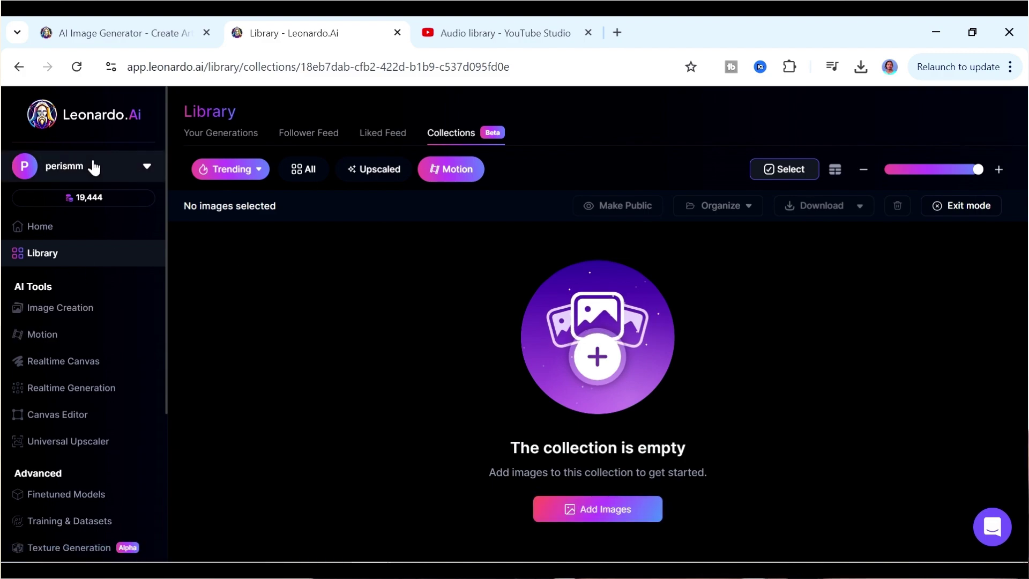
left_click(66, 229)
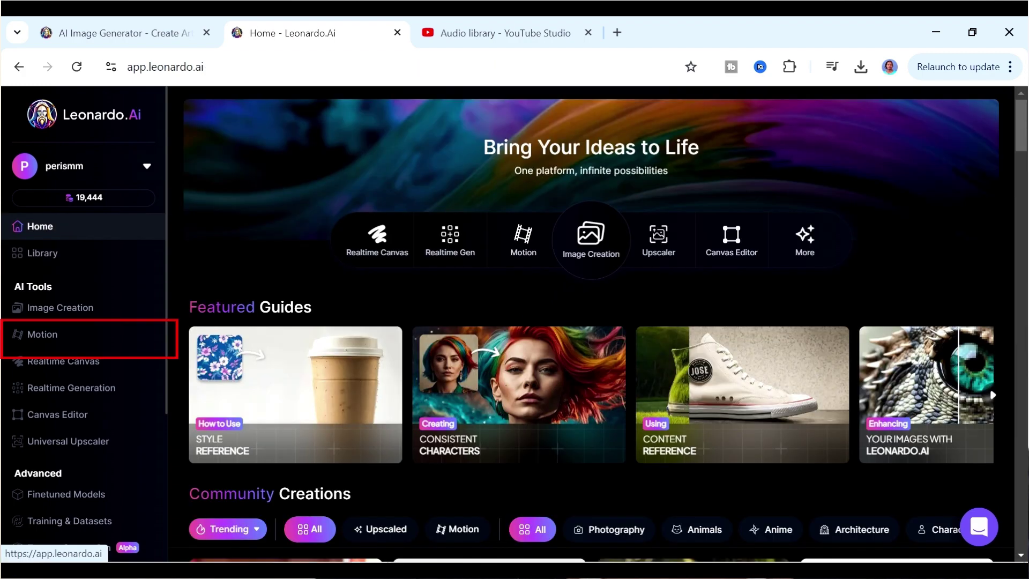
left_click(59, 334)
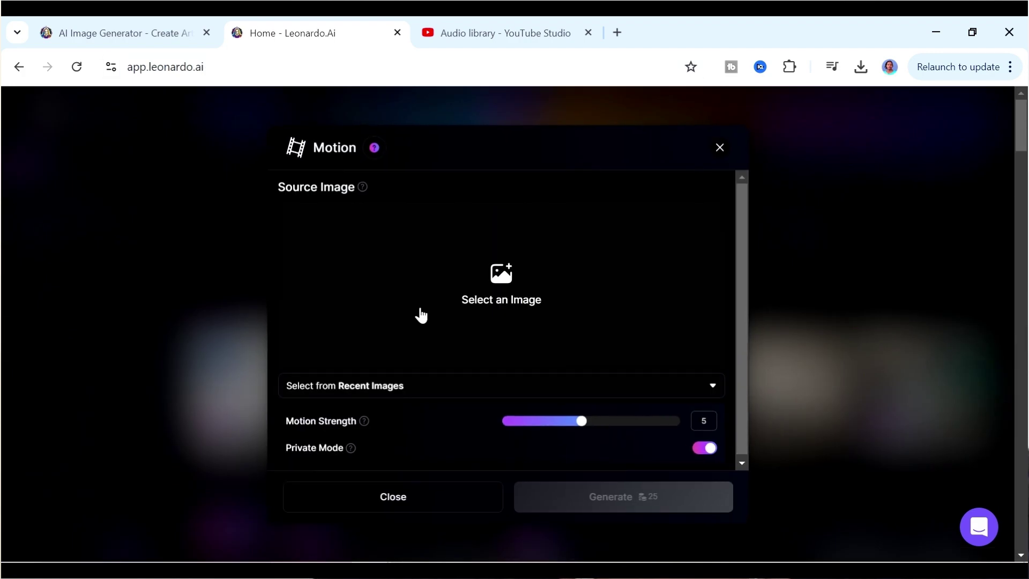
left_click(502, 284)
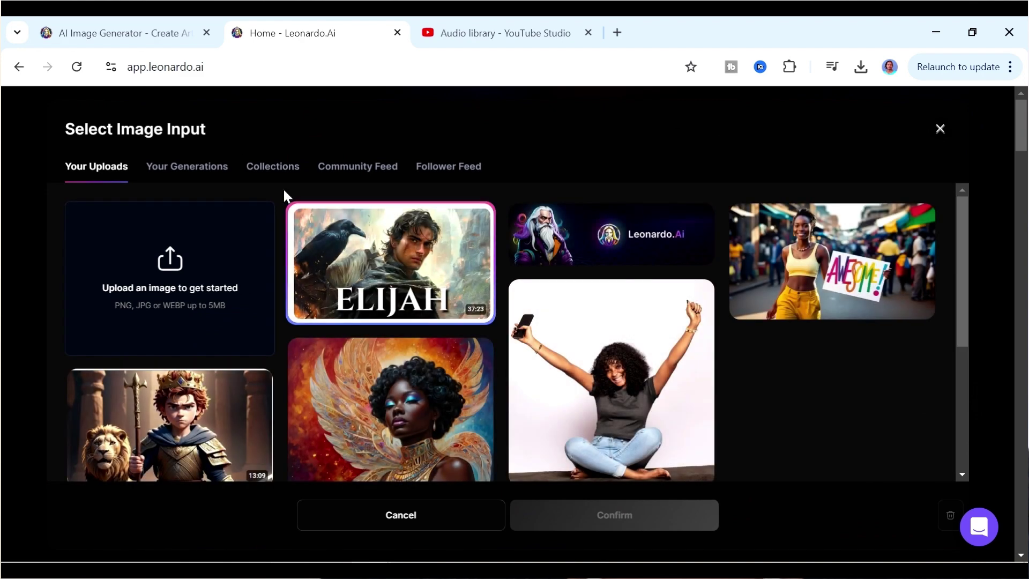
left_click(271, 171)
left_click(436, 313)
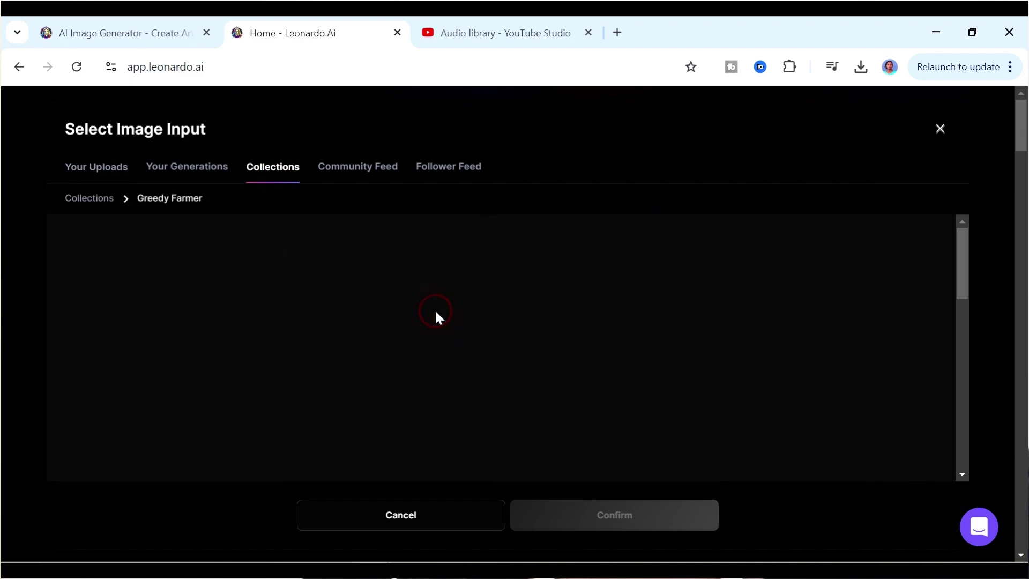
left_click_drag(960, 306, 960, 343)
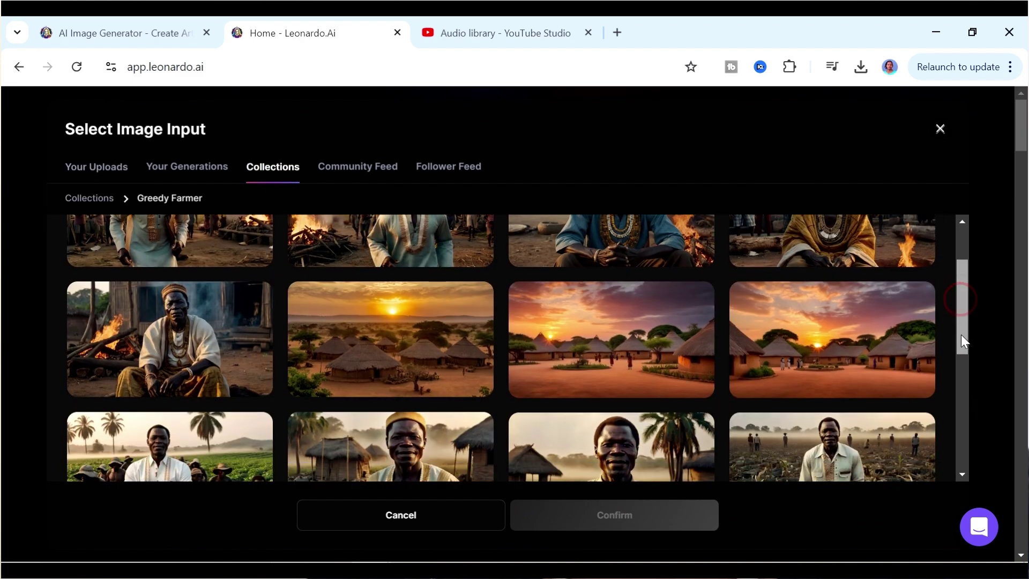
left_click(404, 349)
left_click(534, 517)
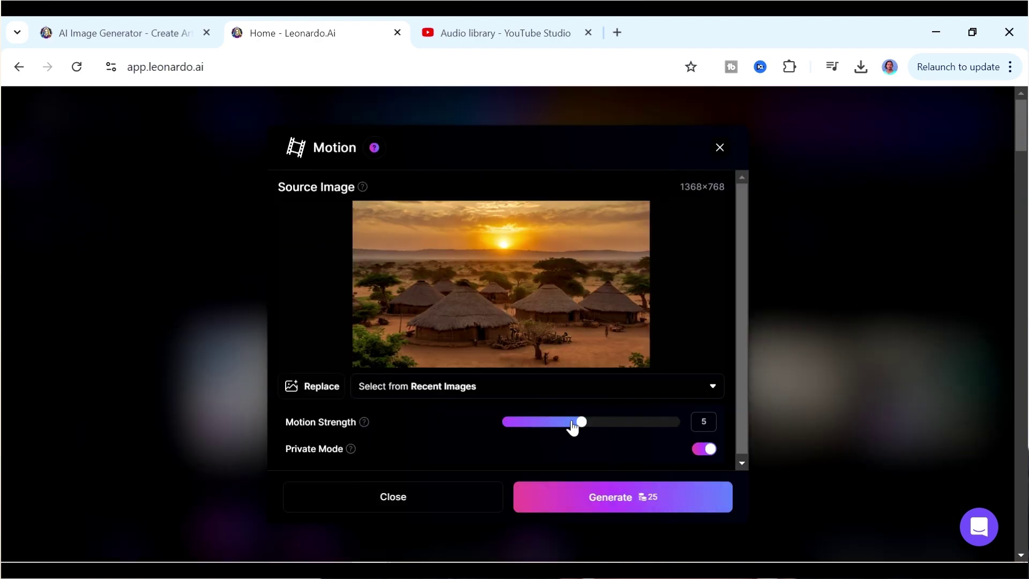
Lower the motion strength to 2 and generate the village motion clip
left_click_drag(579, 424, 538, 429)
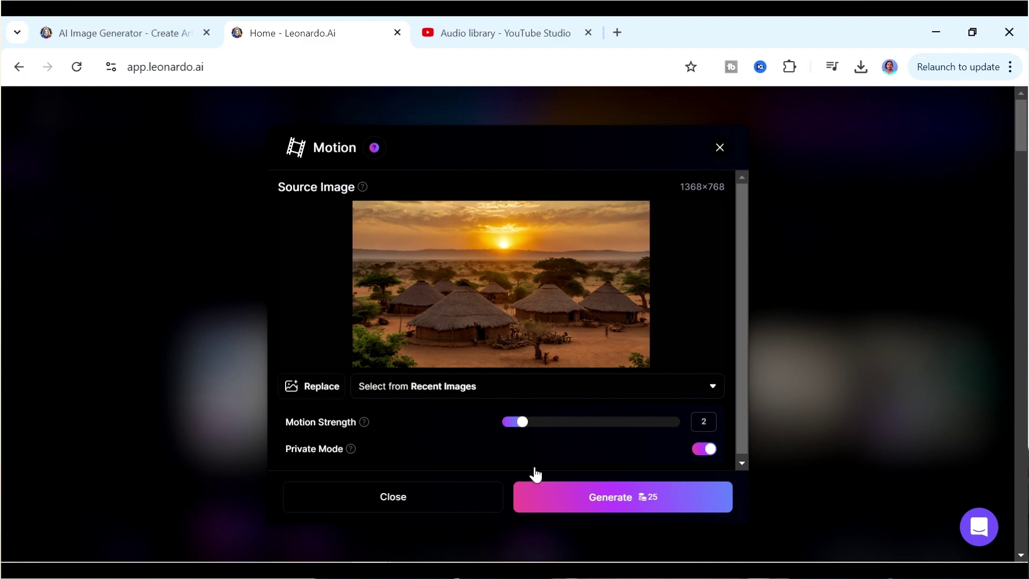
left_click(545, 491)
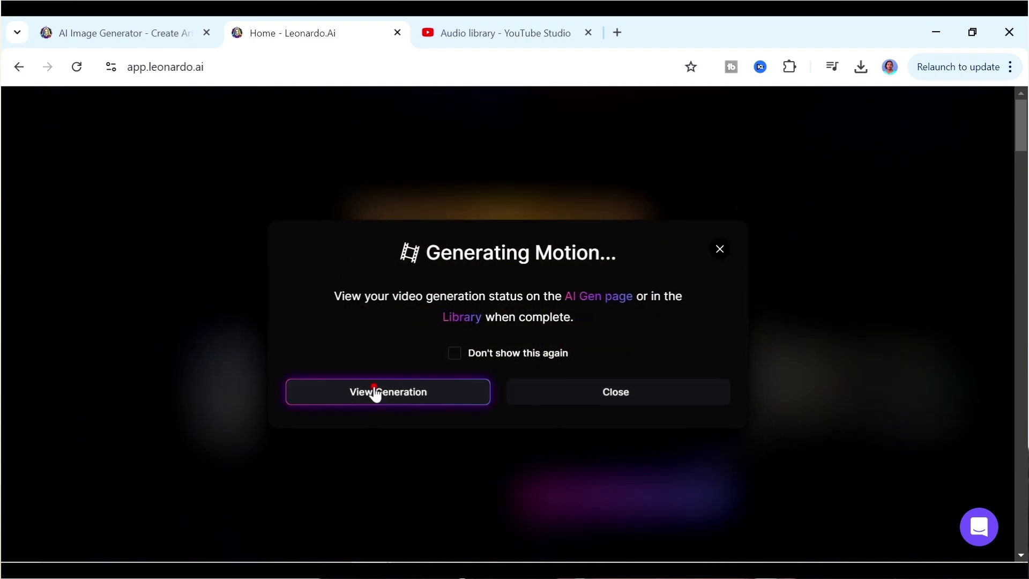
left_click(375, 393)
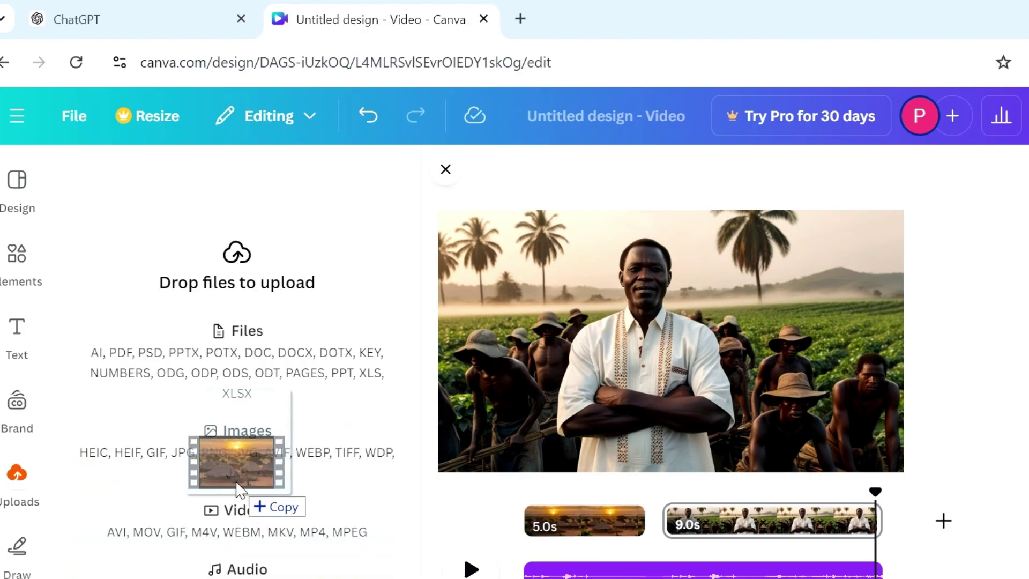
Upload the village motion MP4, undo the old farm clip, and add the 4-second village clip to the page
left_click_drag(237, 488, 269, 374)
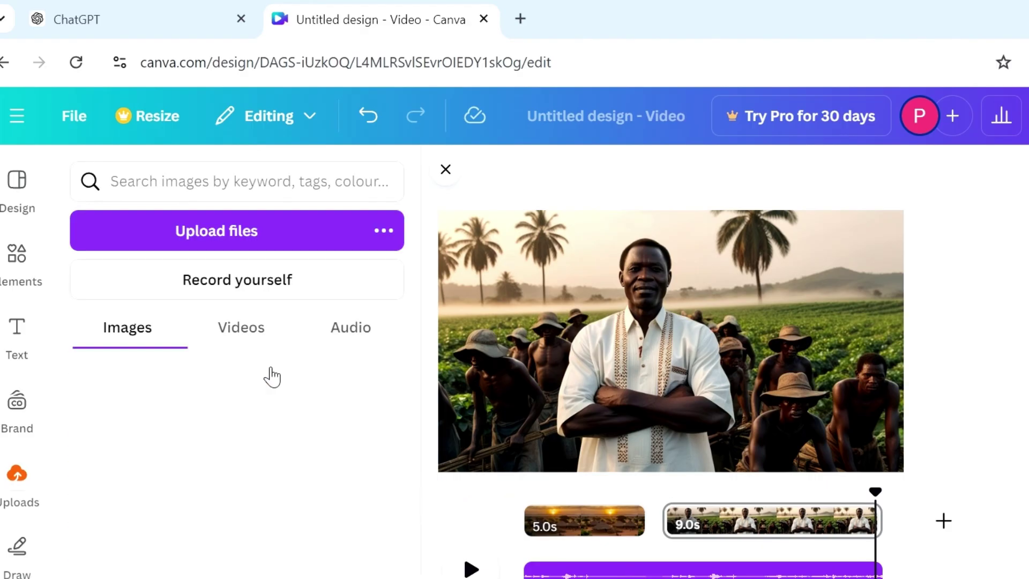
key("ctrl+z")
left_click_drag(147, 426, 682, 354)
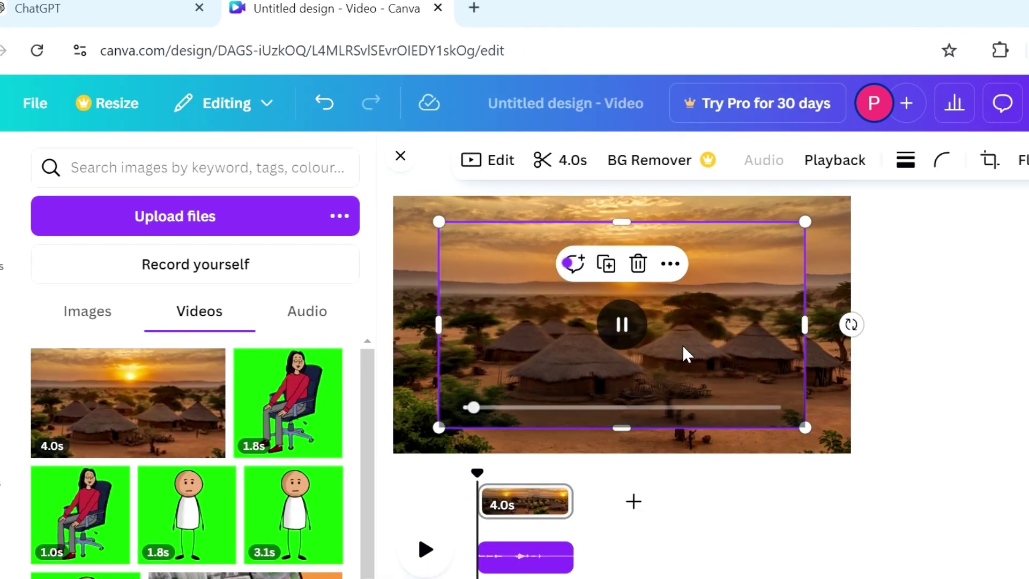
right_click(654, 396)
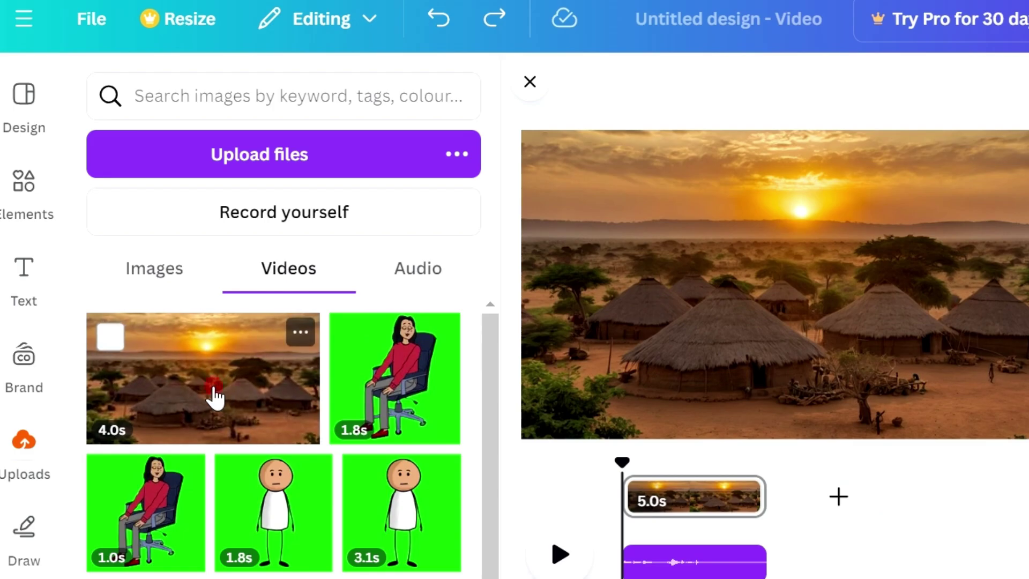
left_click(214, 394)
left_click(158, 272)
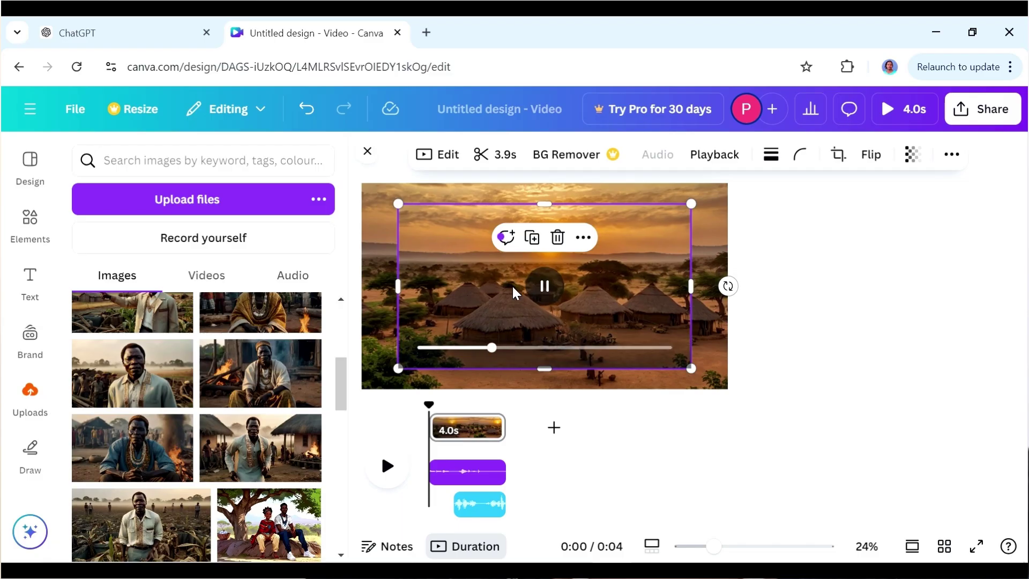
Preview the video and trim the village clip in the timeline to 3.9 seconds
right_click(512, 282)
left_click(571, 503)
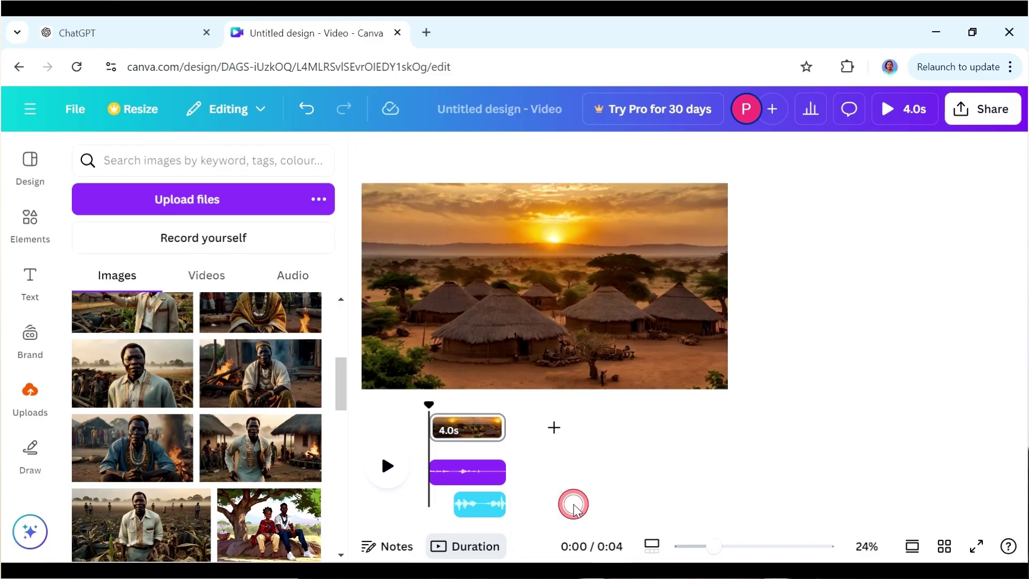
left_click(386, 467)
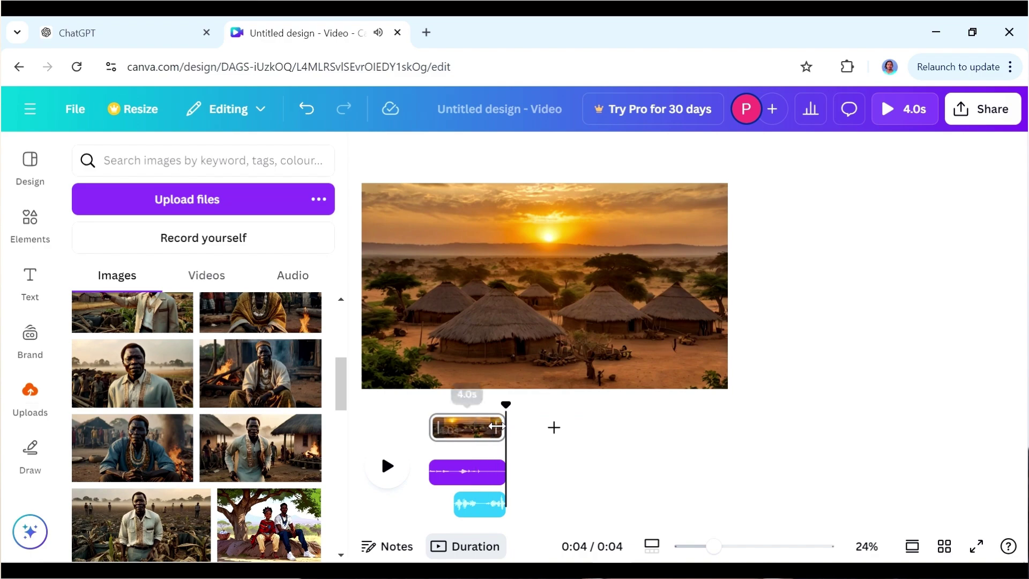
right_click(517, 426)
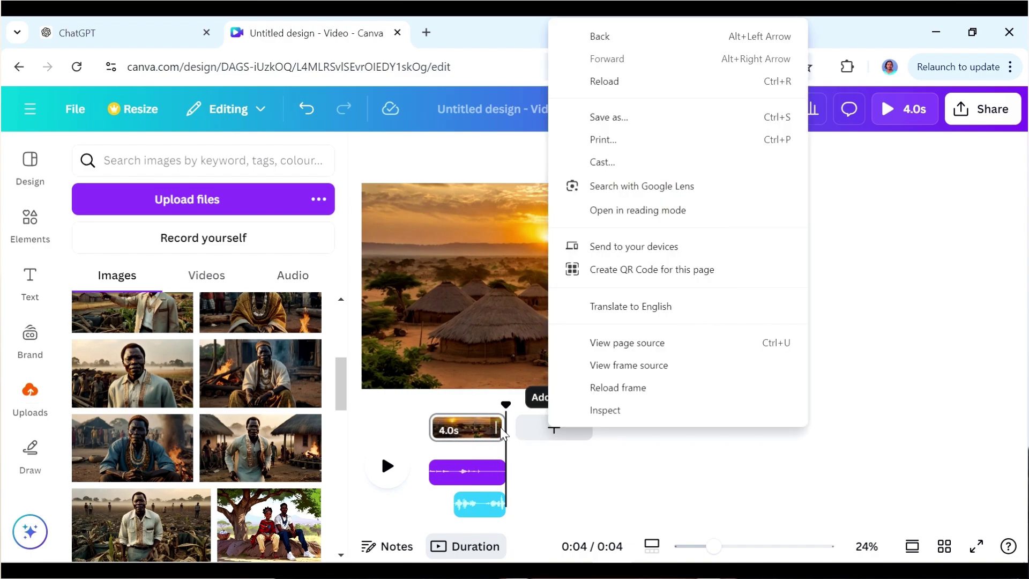
left_click(501, 427)
left_click_drag(533, 433, 525, 429)
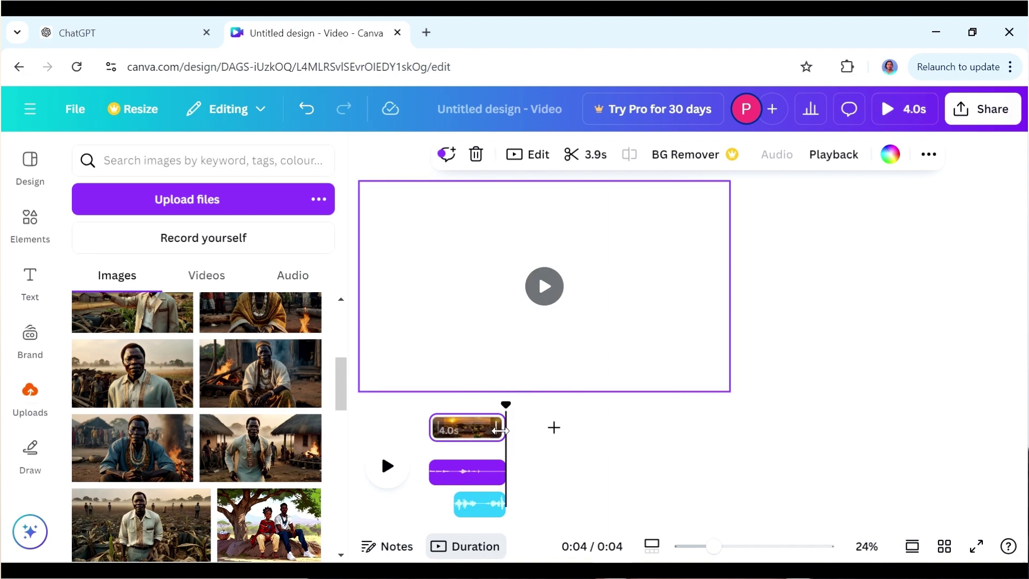
right_click(497, 432)
left_click(499, 432)
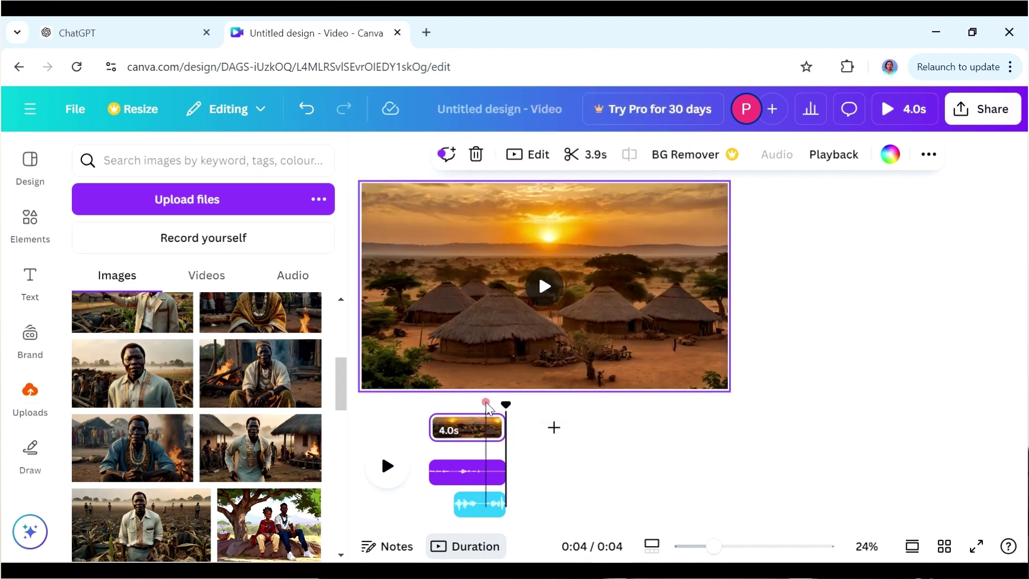
mouse_move(483, 433)
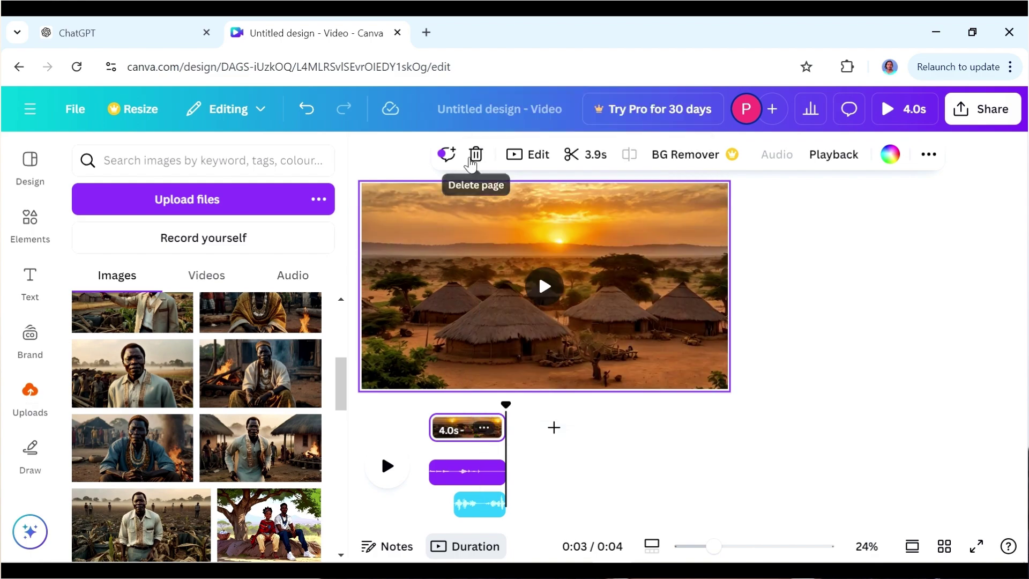
Slow the village clip to 0.5x speed, stretching it to 8.0s, and preview it
left_click(833, 160)
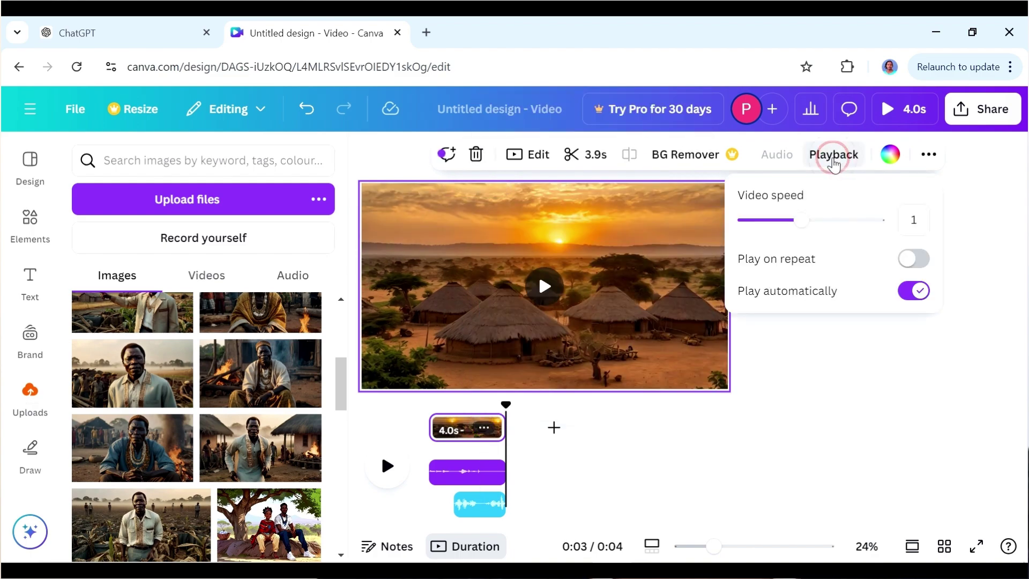
left_click_drag(804, 225, 766, 235)
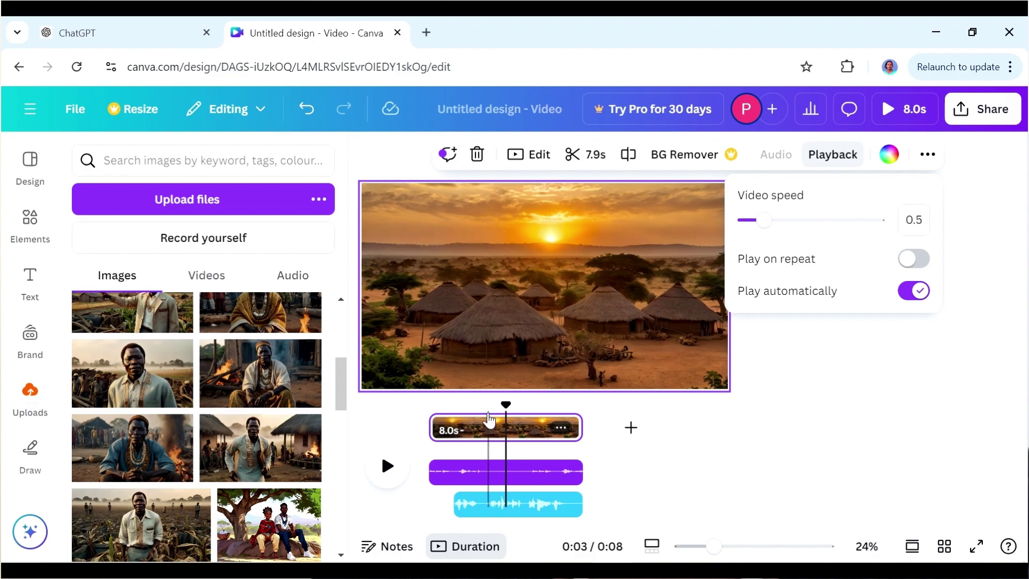
left_click_drag(508, 405, 427, 427)
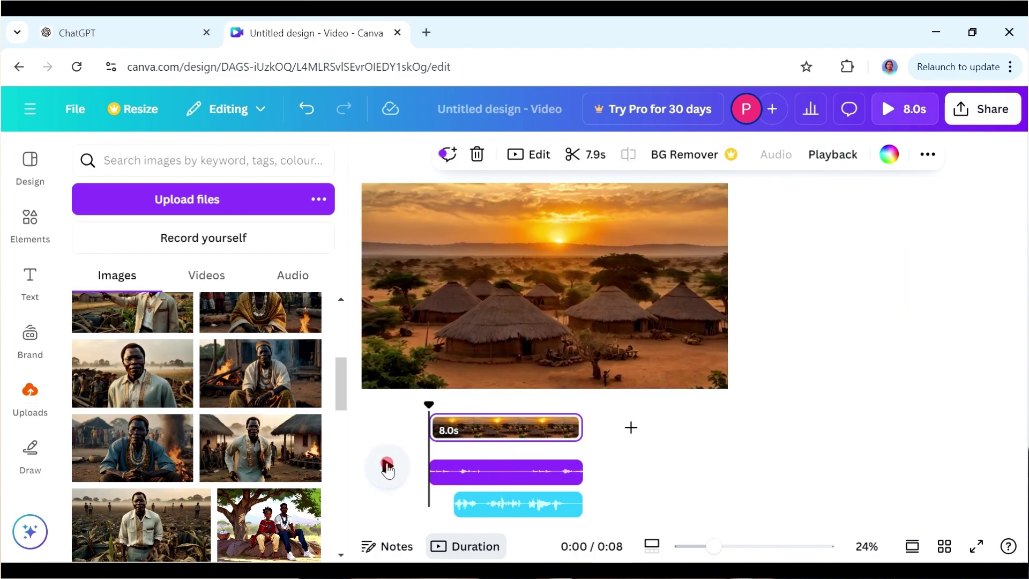
left_click(387, 466)
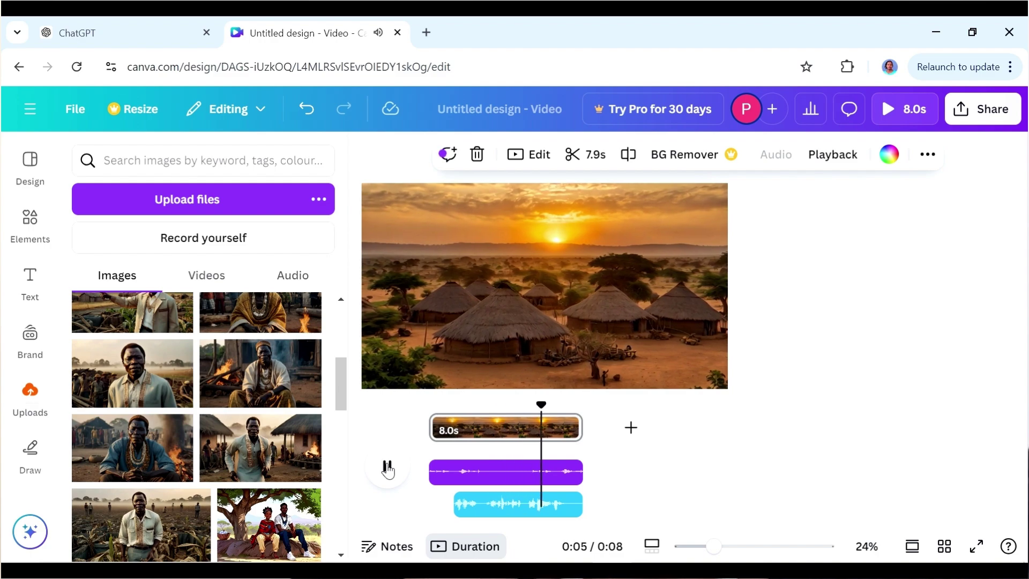
left_click(387, 467)
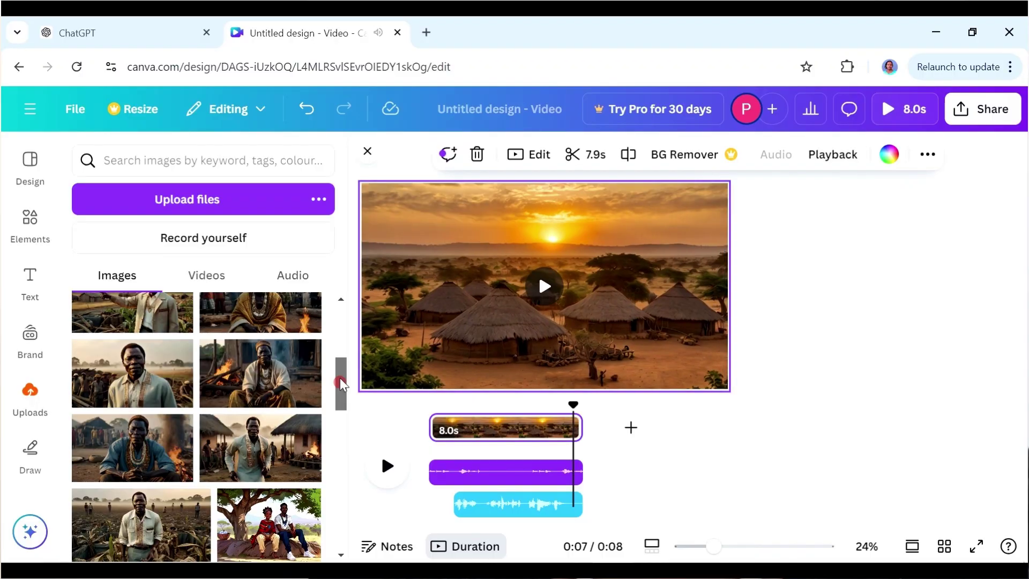
Add a new 5.0s page showing the farmer among field workers
scroll(336, 368, "up", 3)
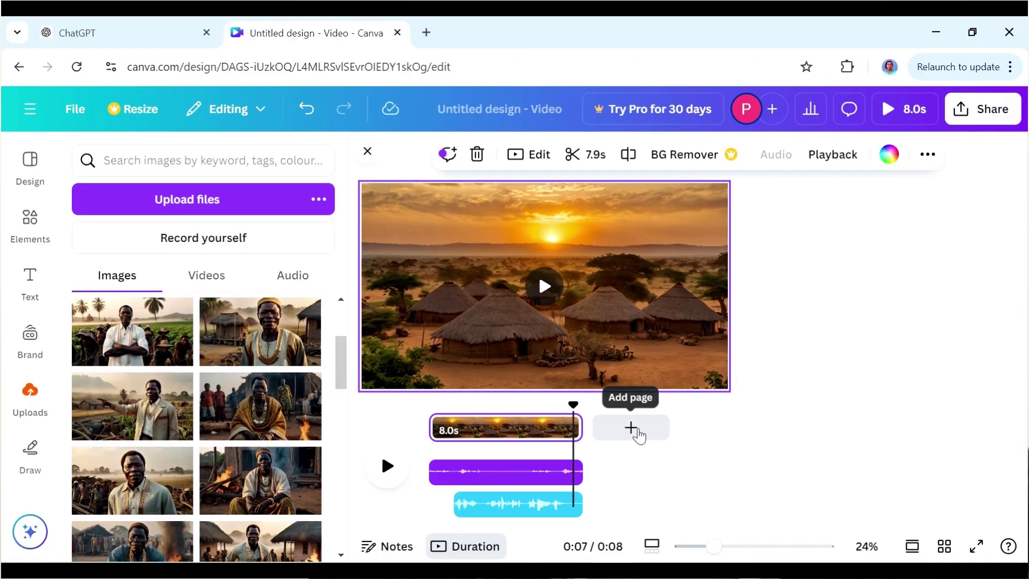
left_click(631, 427)
left_click(156, 351)
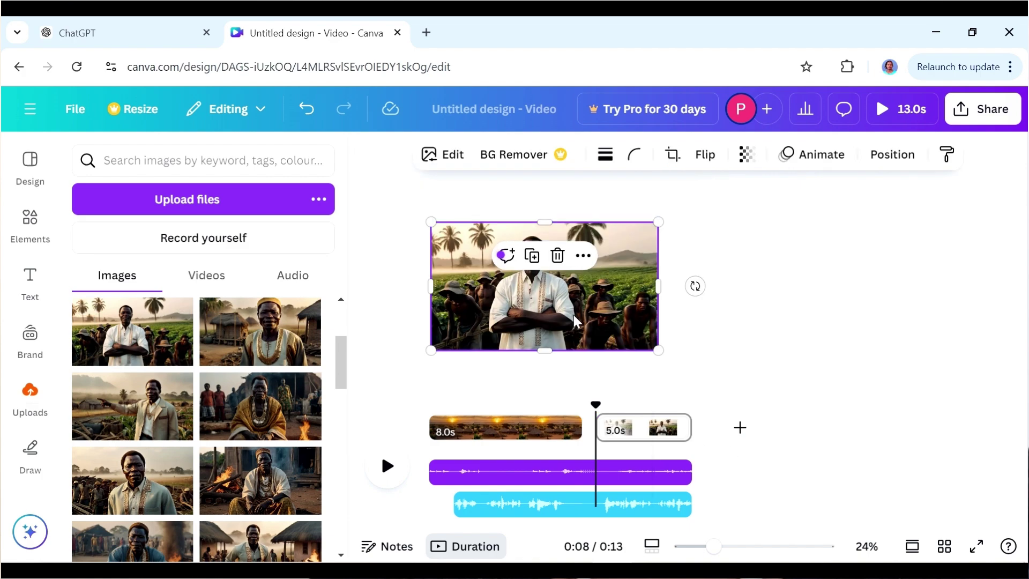
Set the farmer image as the second page's background and preview the video
right_click(587, 324)
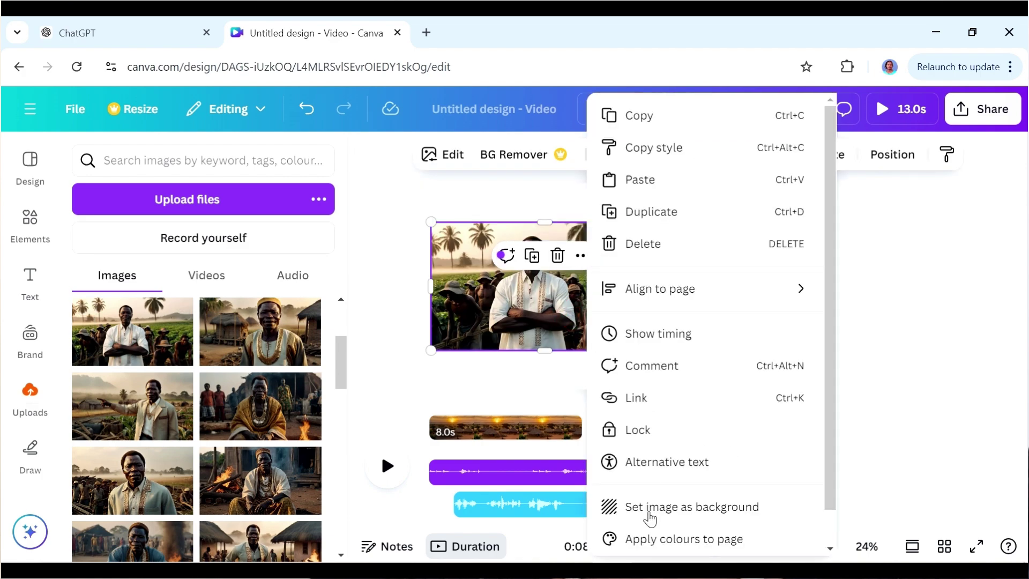
left_click(650, 513)
left_click(386, 465)
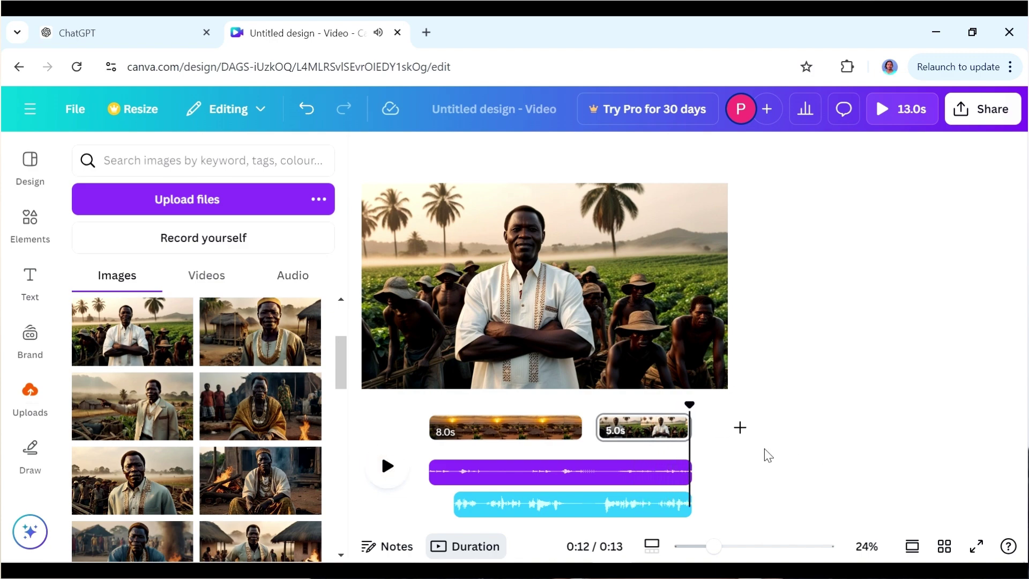
Stretch the farmer page to 11.2s and add the remaining story images as pages
left_click_drag(695, 437, 811, 436)
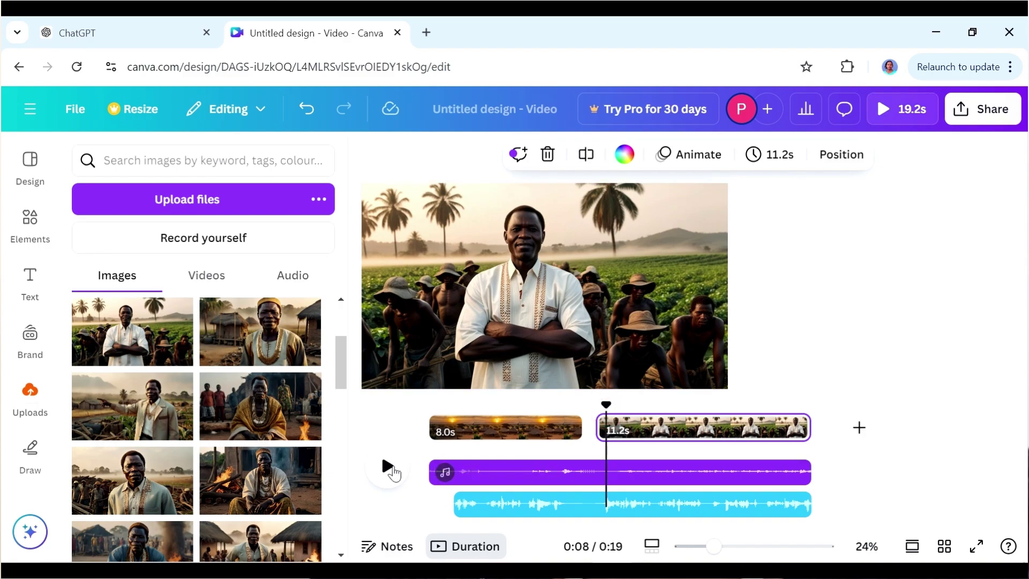
left_click(261, 331)
scroll(330, 384, "down", 2)
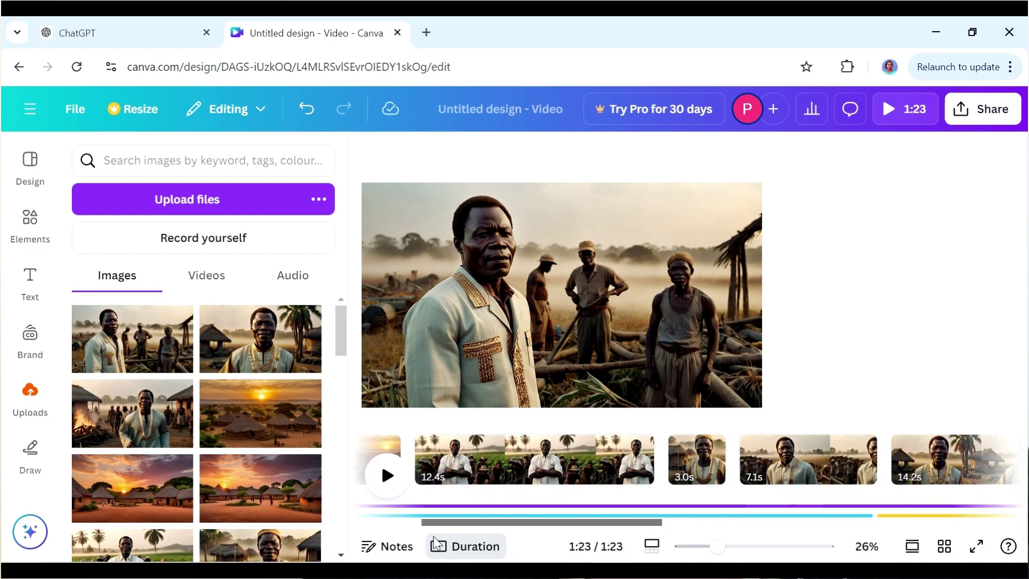
scroll(430, 540, "left", 3)
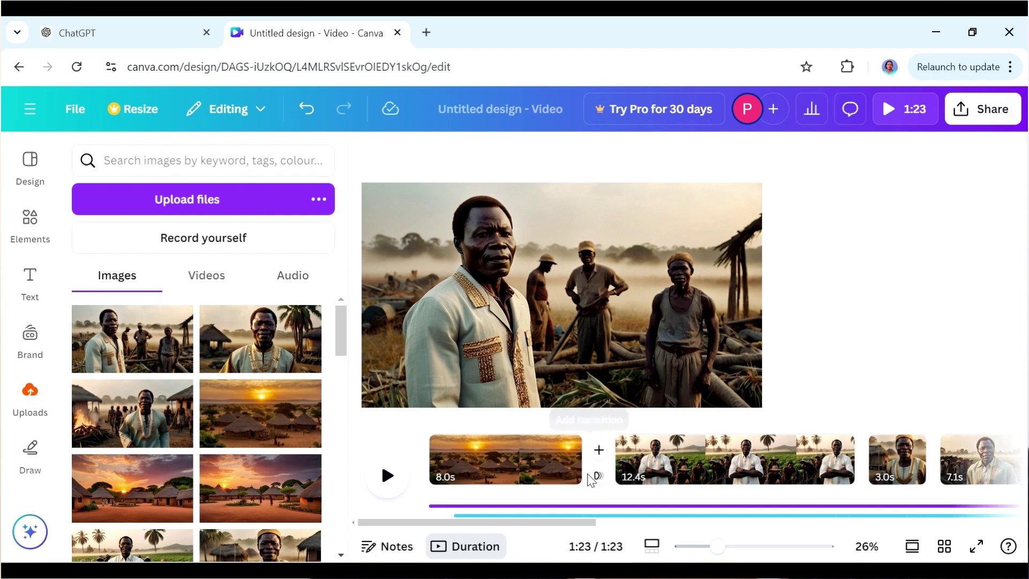
Join all pages with 0.5-second Slide transitions and title the design 'The Greedy Farmer'
left_click(598, 475)
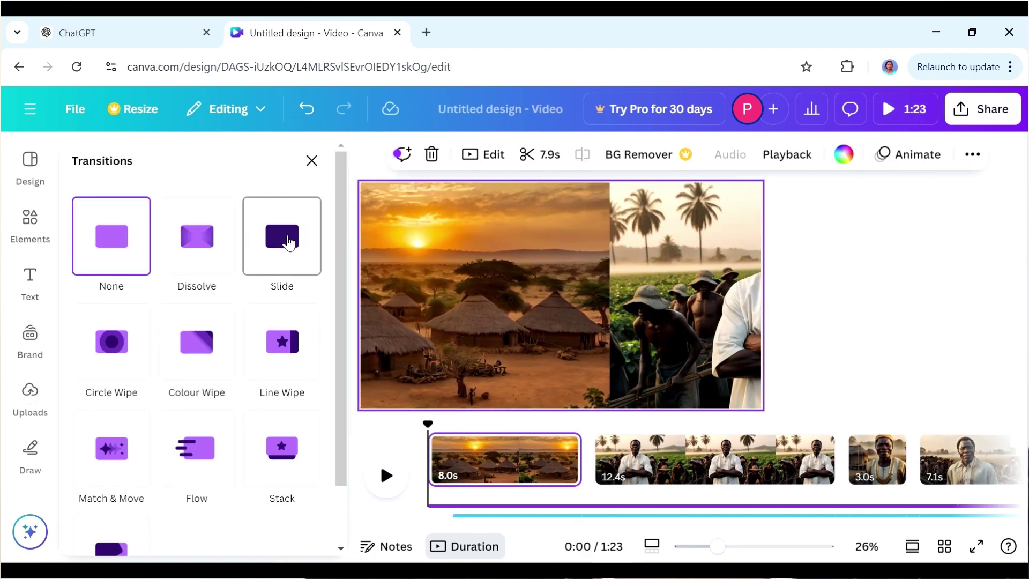
left_click(288, 242)
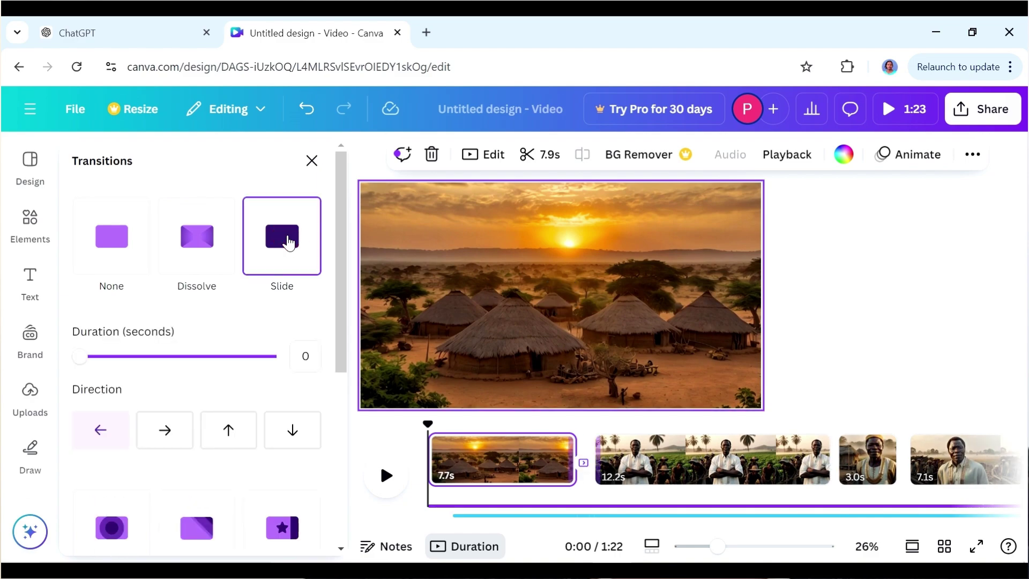
left_click_drag(345, 370, 343, 536)
left_click(253, 533)
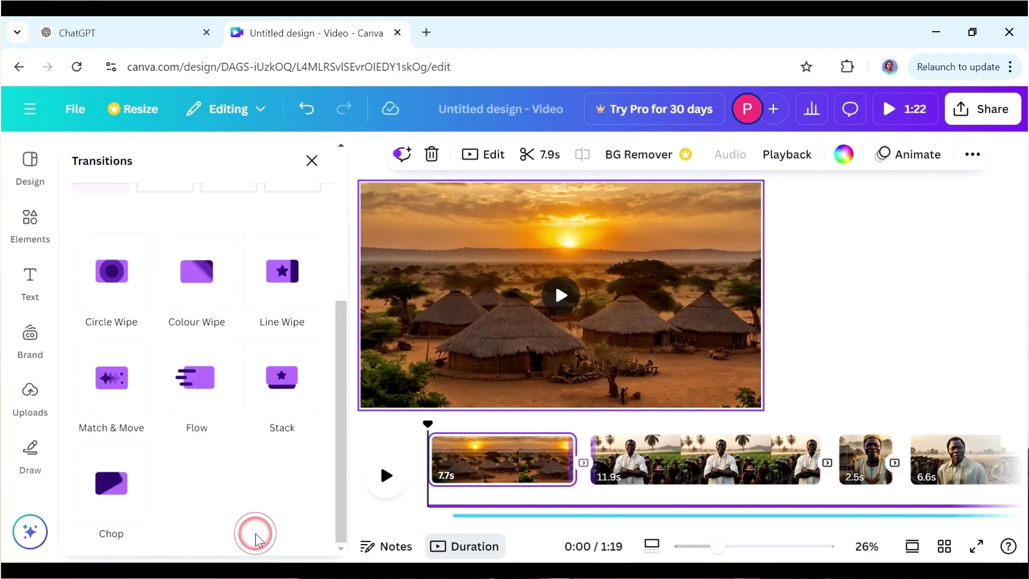
left_click(534, 115)
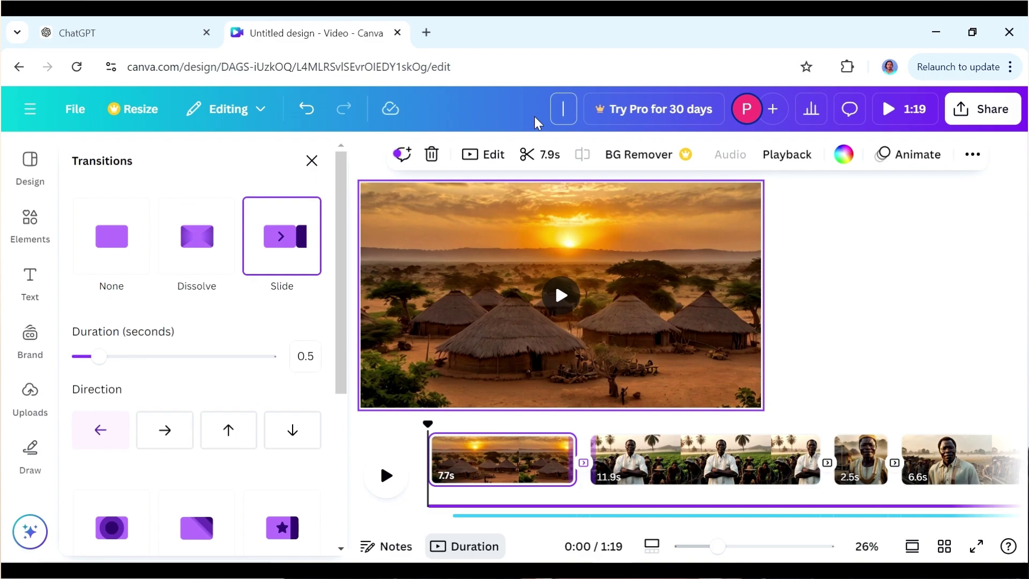
type("The Greedy")
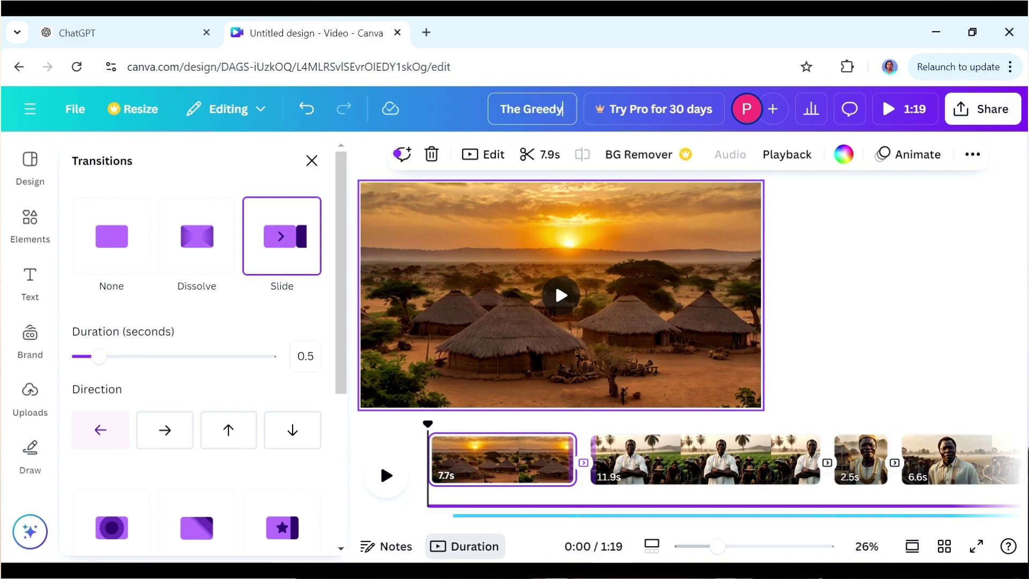
type(" Farmer")
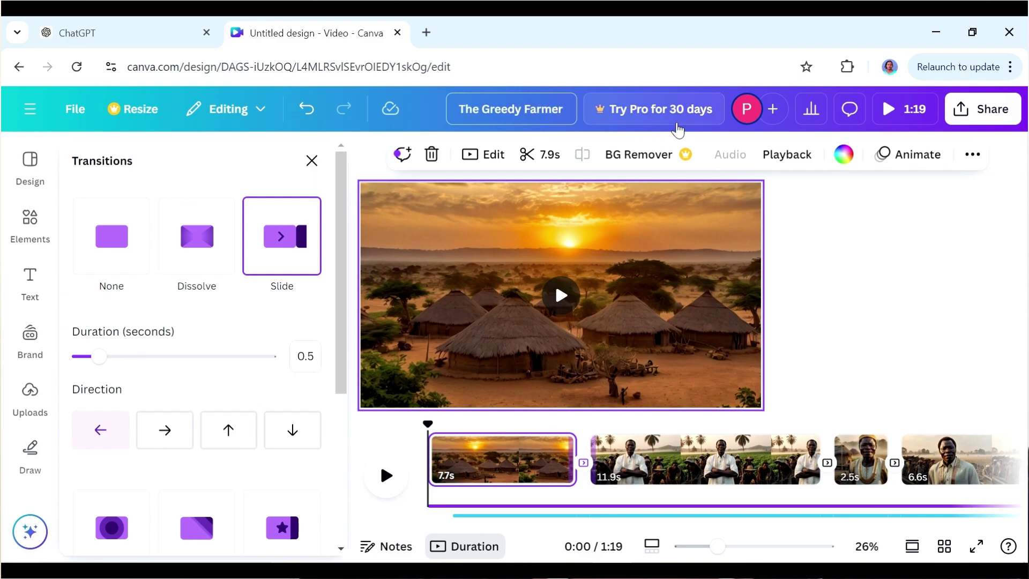
Download all pages of the design as a 1080p MP4 video
left_click(963, 113)
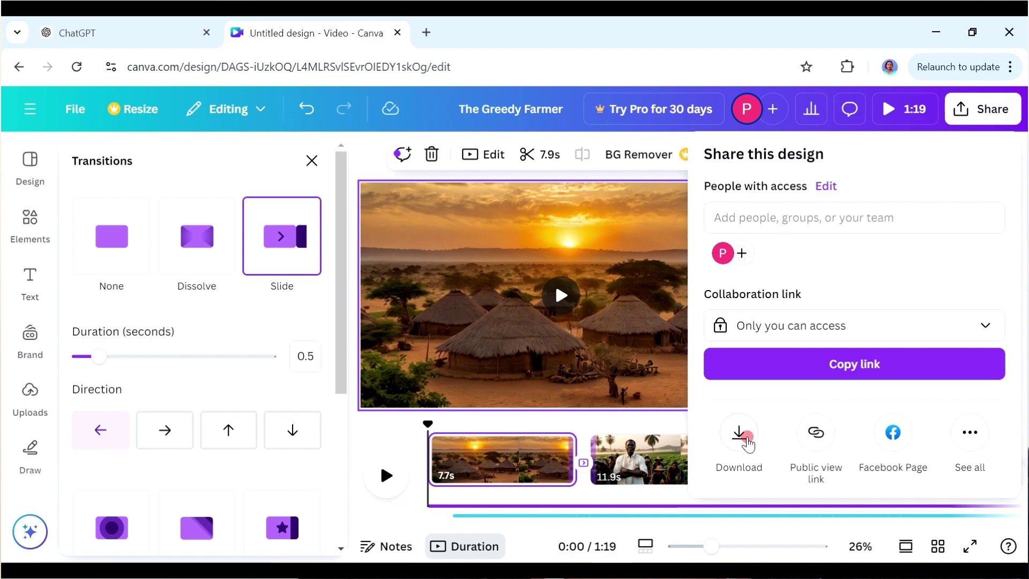
left_click(739, 432)
scroll(1013, 323, "down", 1)
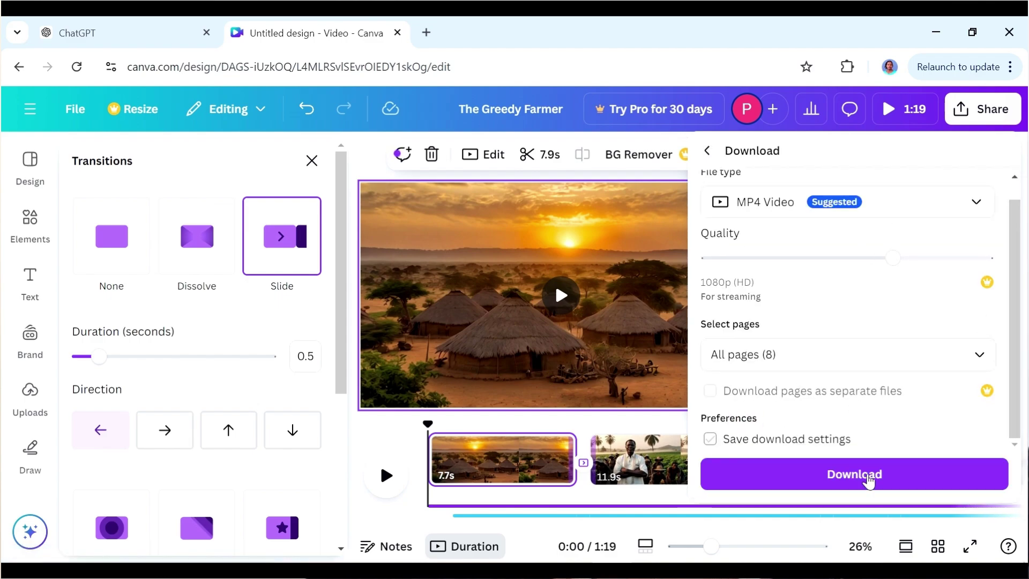
left_click(834, 477)
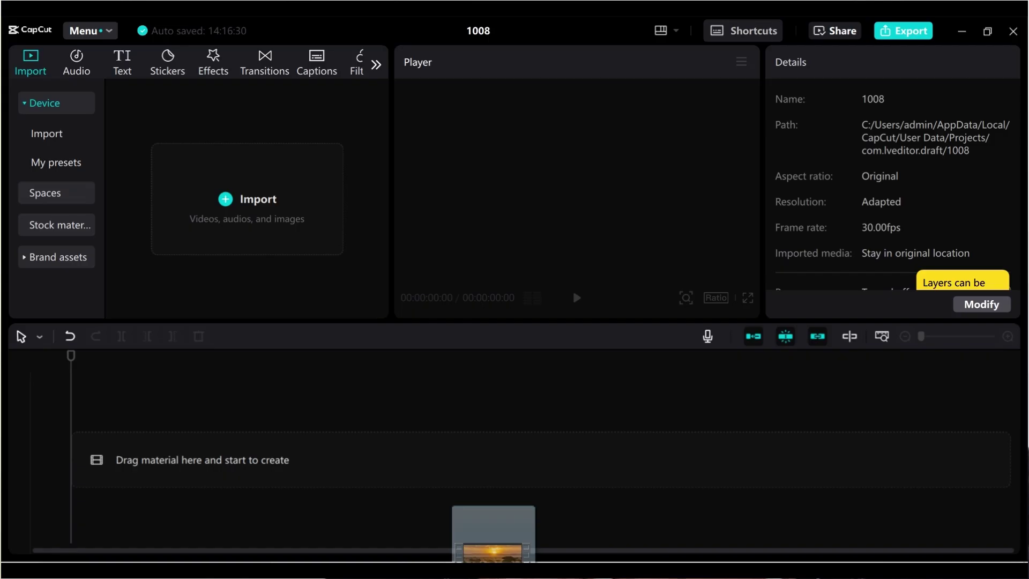
Import 'The Greedy Farmer (1).mp4' into CapCut and generate English auto captions from its narration
left_click_drag(453, 506, 255, 260)
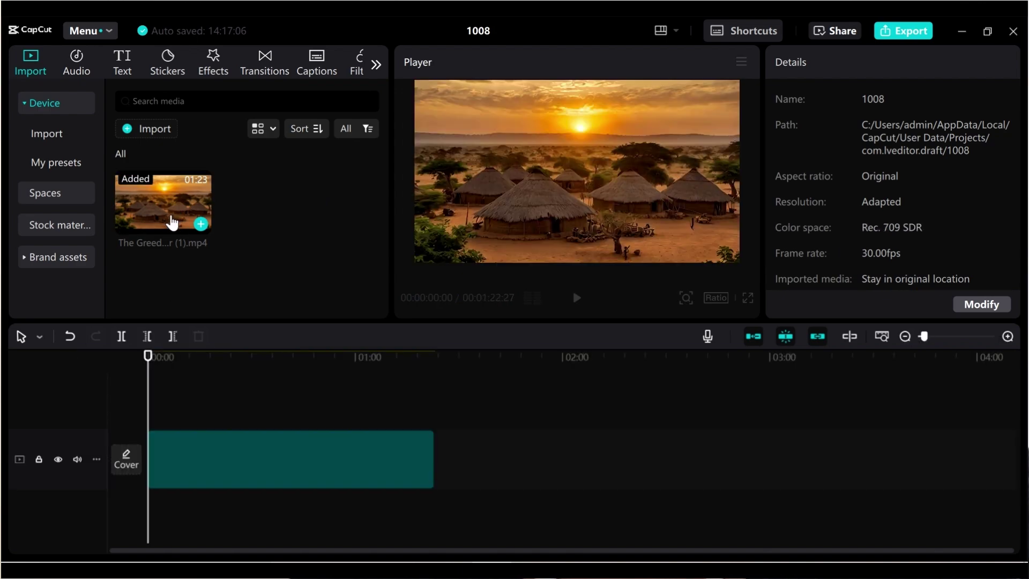
left_click(122, 63)
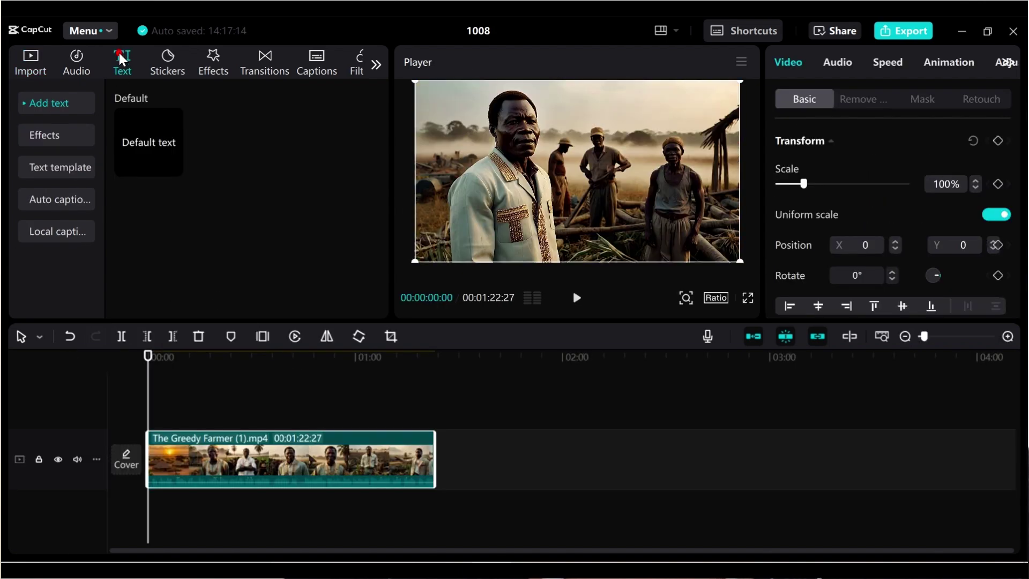
left_click(60, 209)
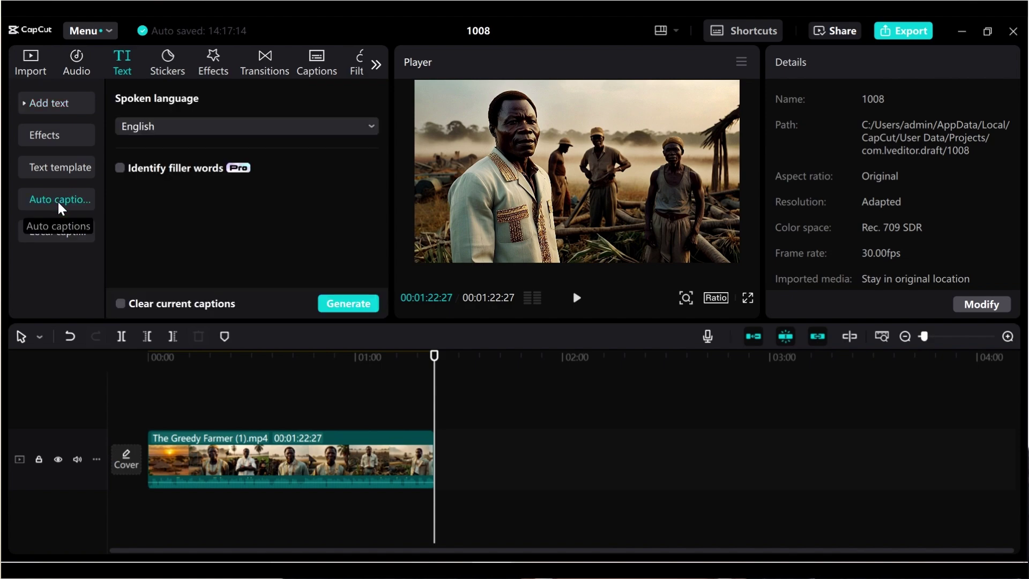
left_click(333, 305)
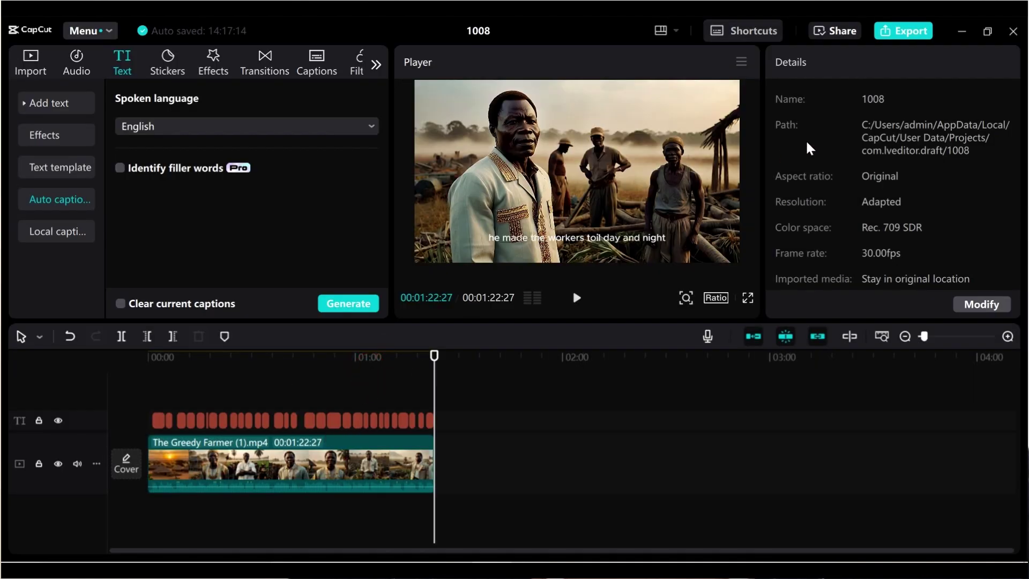
left_click(573, 238)
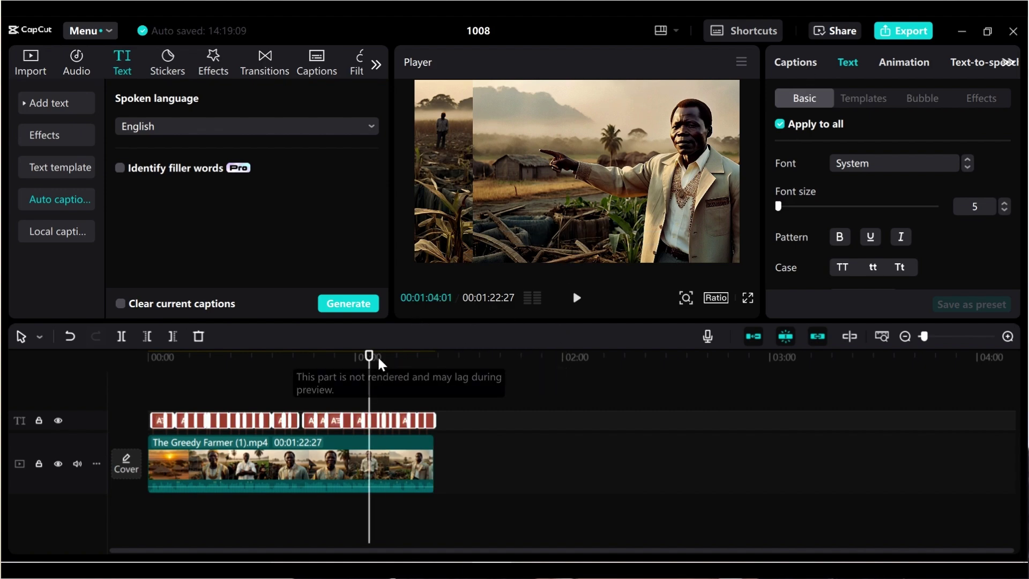
Split the first caption into 'a long time ago' and 'in a beautiful African village'
left_click_drag(370, 362, 359, 368)
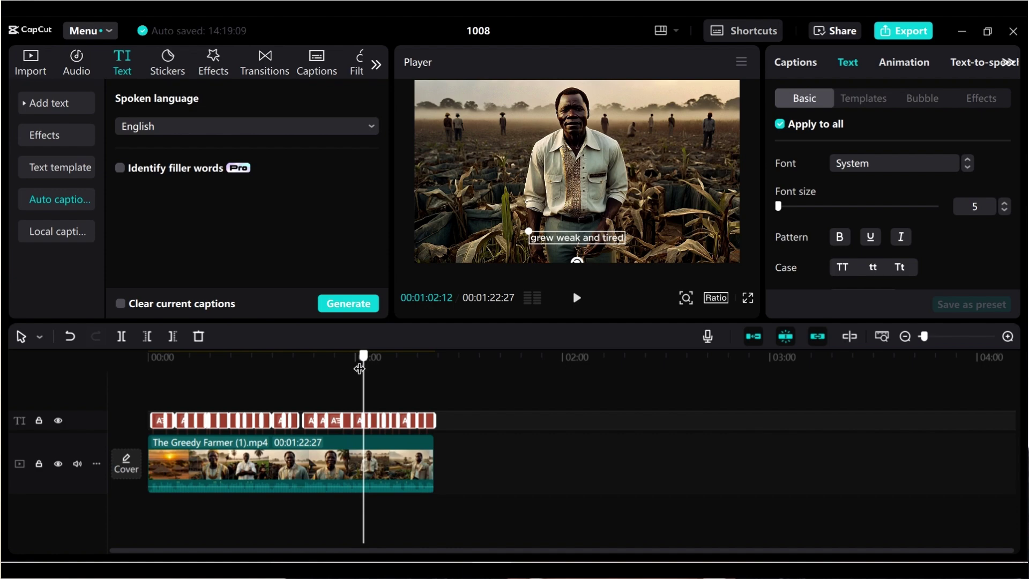
left_click(797, 64)
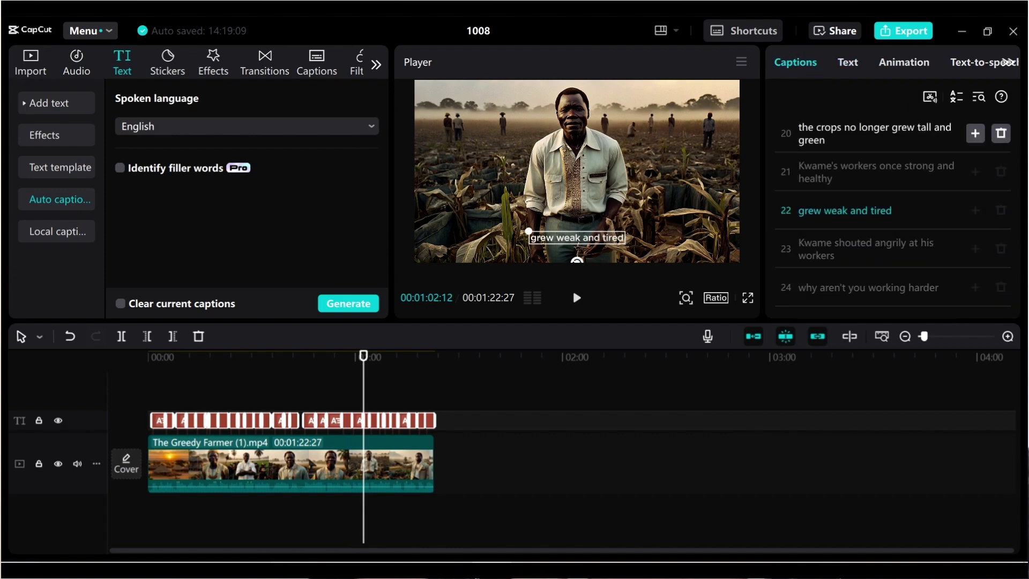
left_click_drag(1018, 270, 1020, 119)
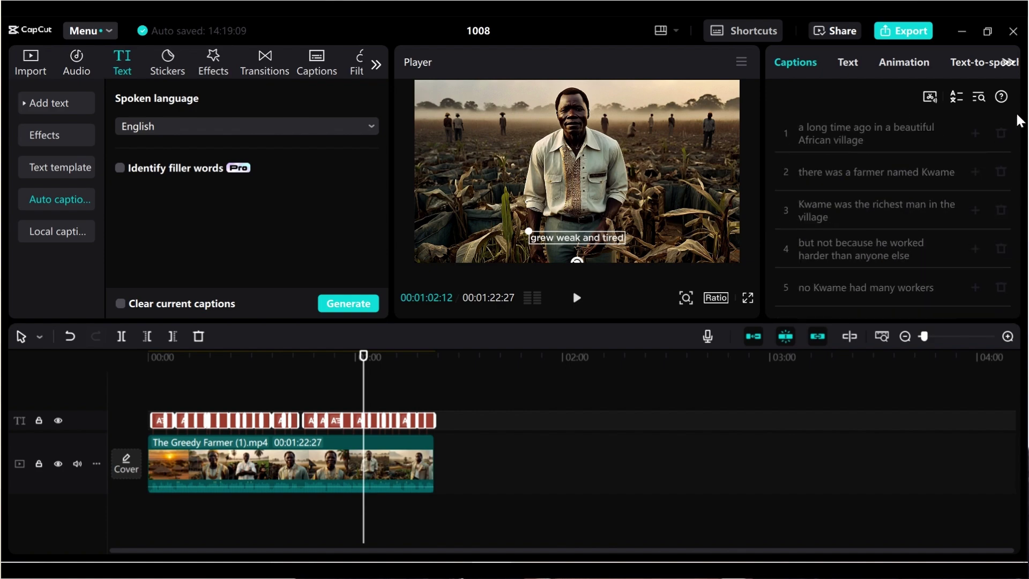
left_click(878, 131)
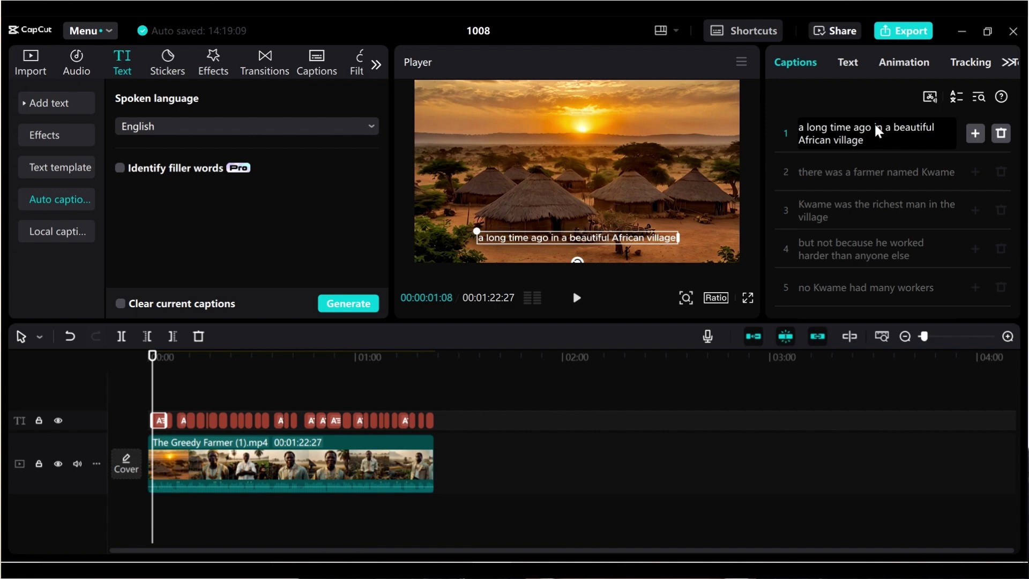
key("Return")
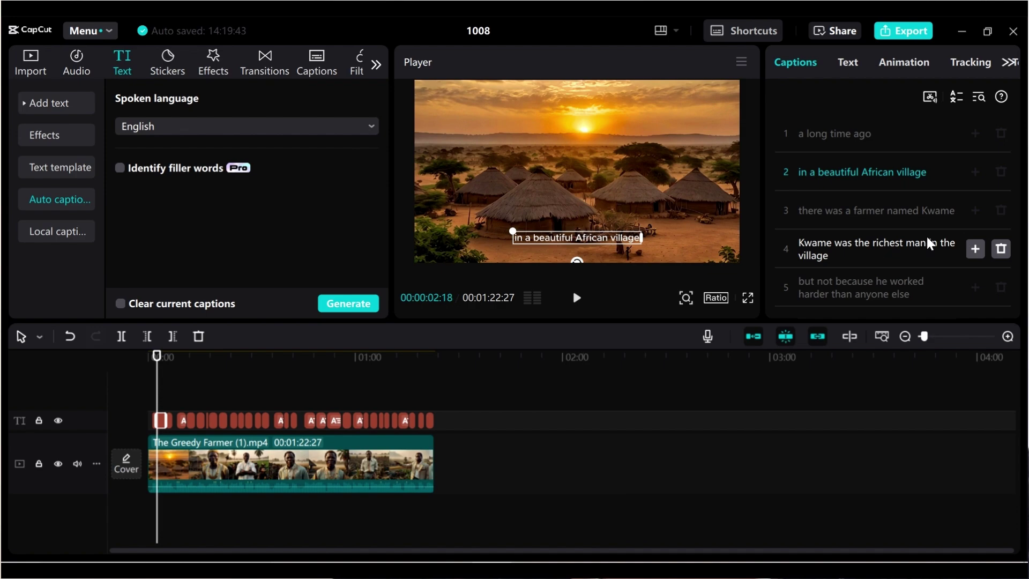
scroll(900, 292, "down", 5)
left_click_drag(1016, 193, 1023, 85)
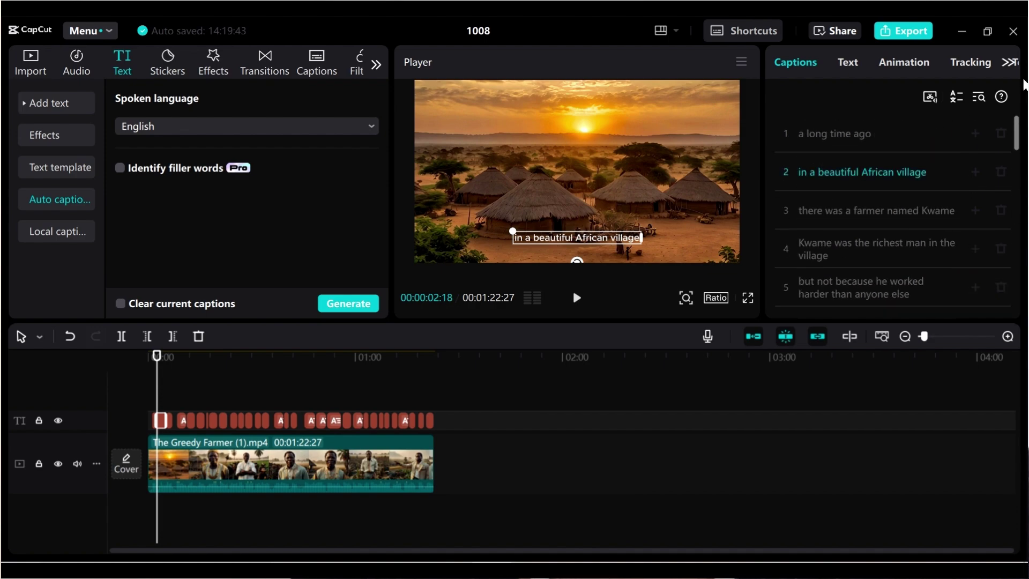
left_click(848, 63)
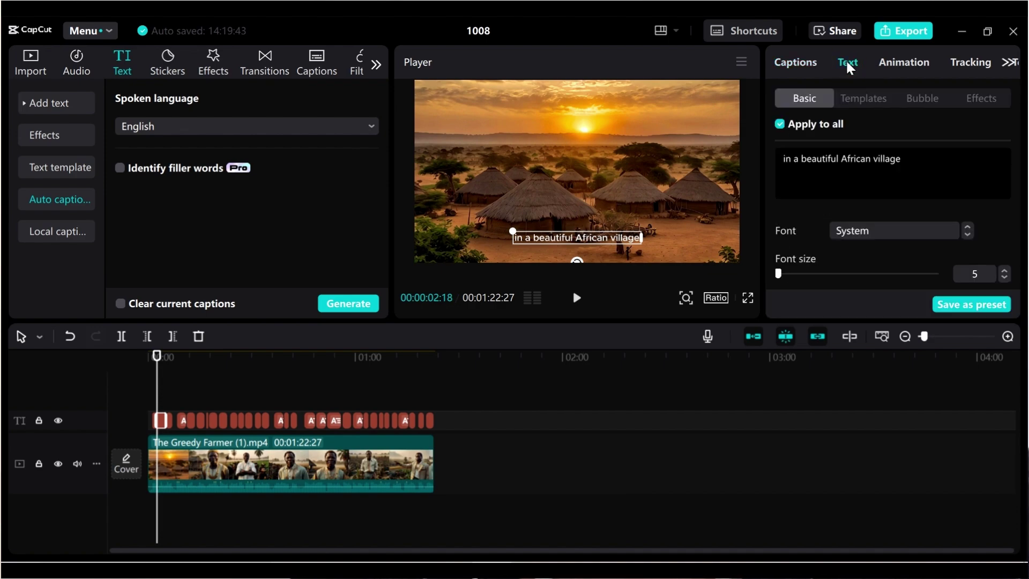
Set all captions to Arial Black at size 6 in uppercase
left_click(911, 236)
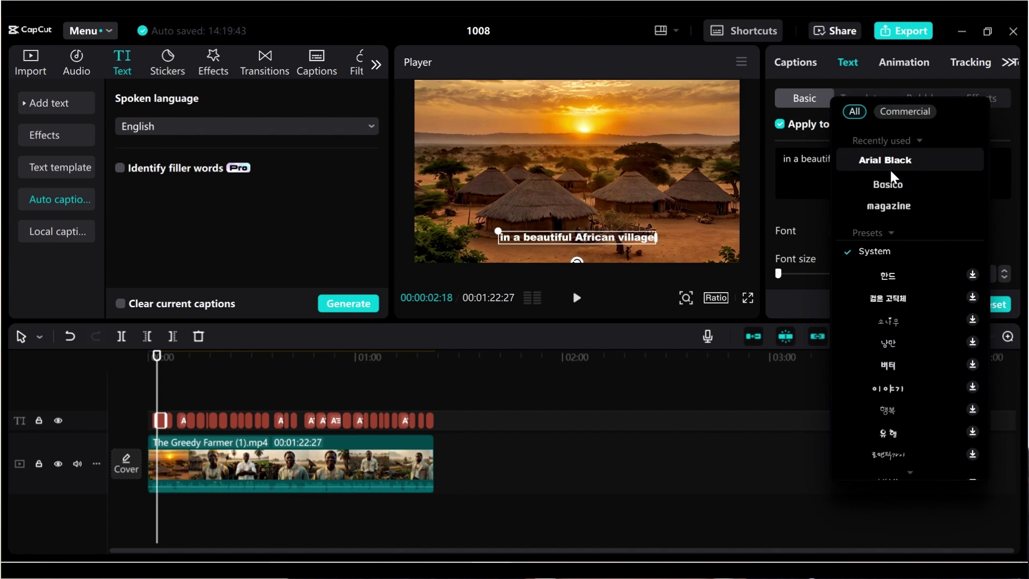
left_click(893, 160)
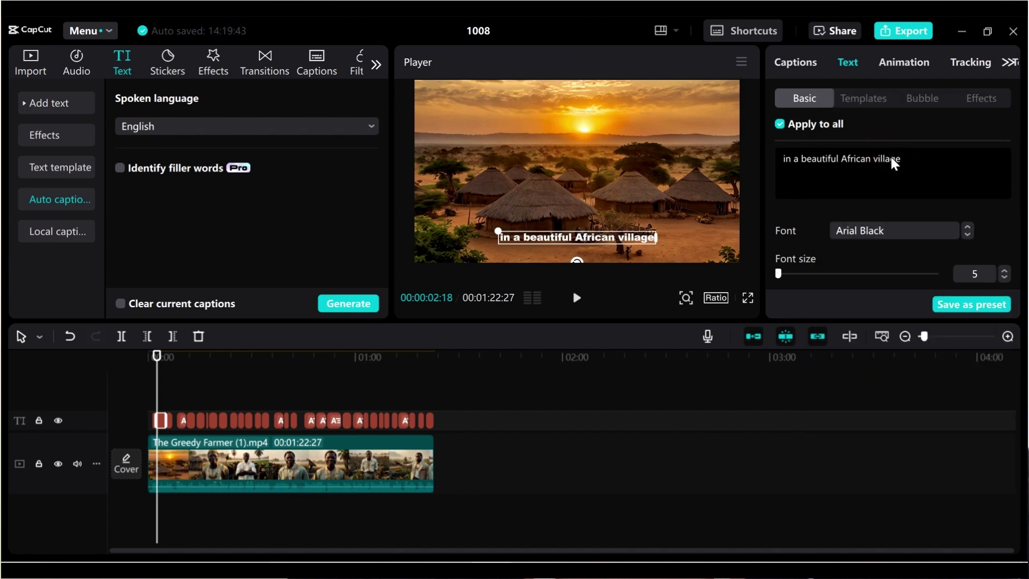
left_click(782, 274)
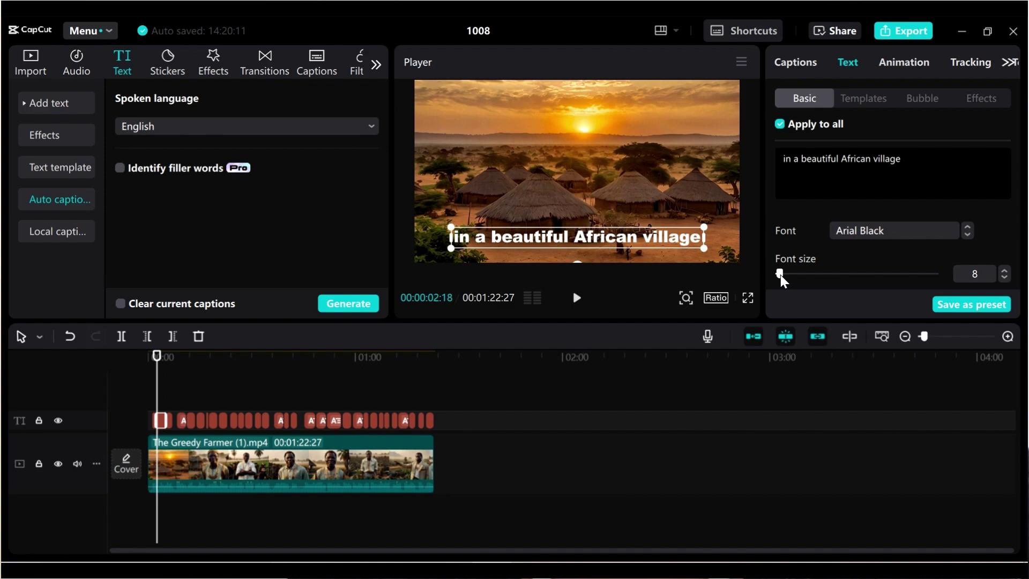
left_click_drag(781, 277, 779, 277)
scroll(1017, 173, "down", 3)
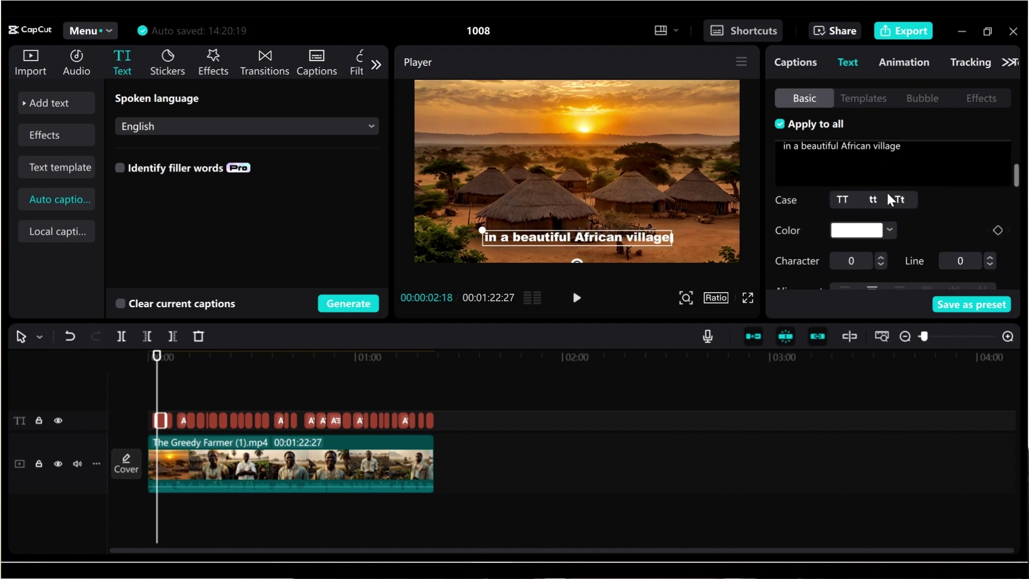
left_click(843, 201)
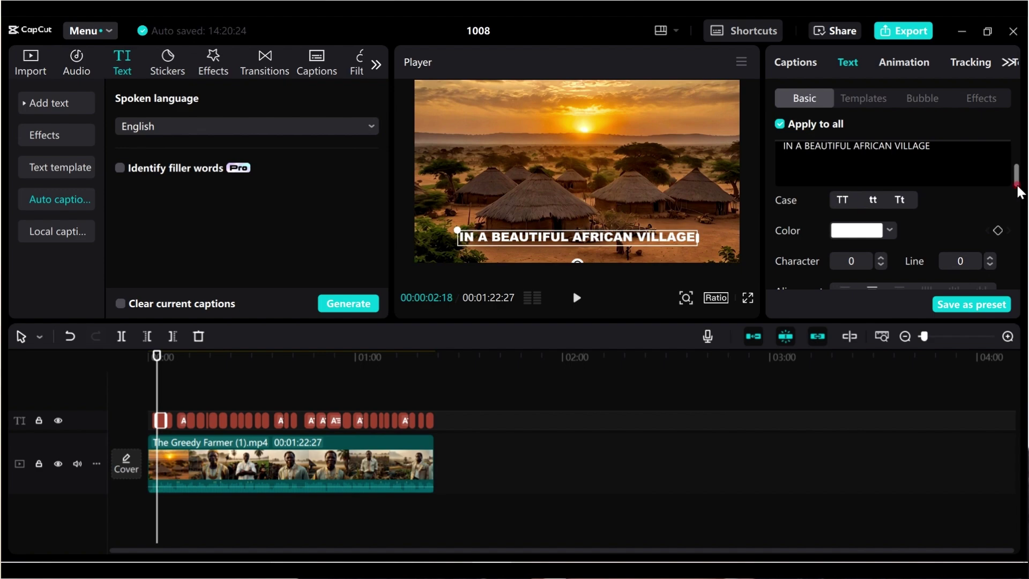
left_click_drag(1018, 187, 1020, 211)
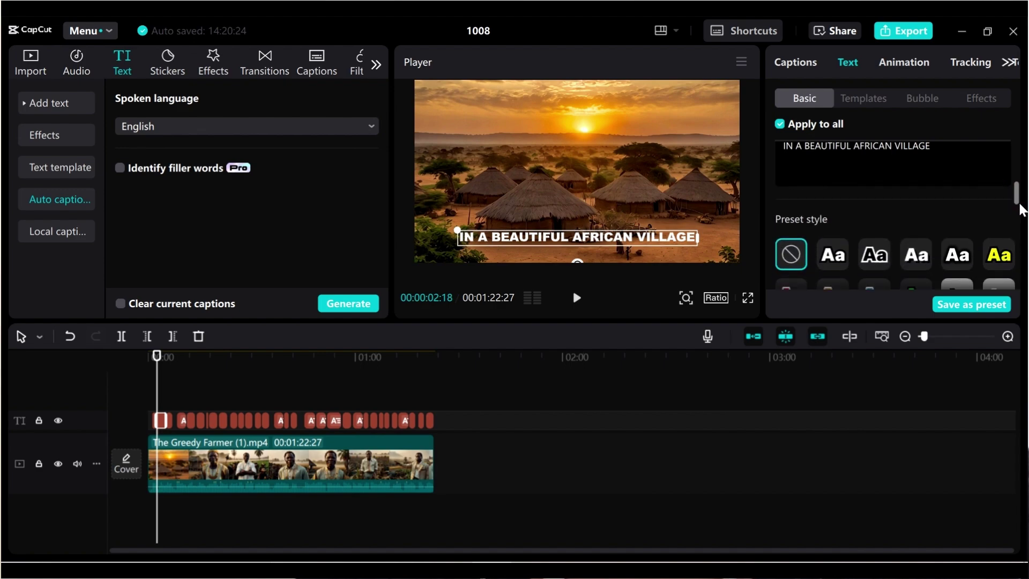
Apply the bold yellow preset text style to the captions
left_click(875, 239)
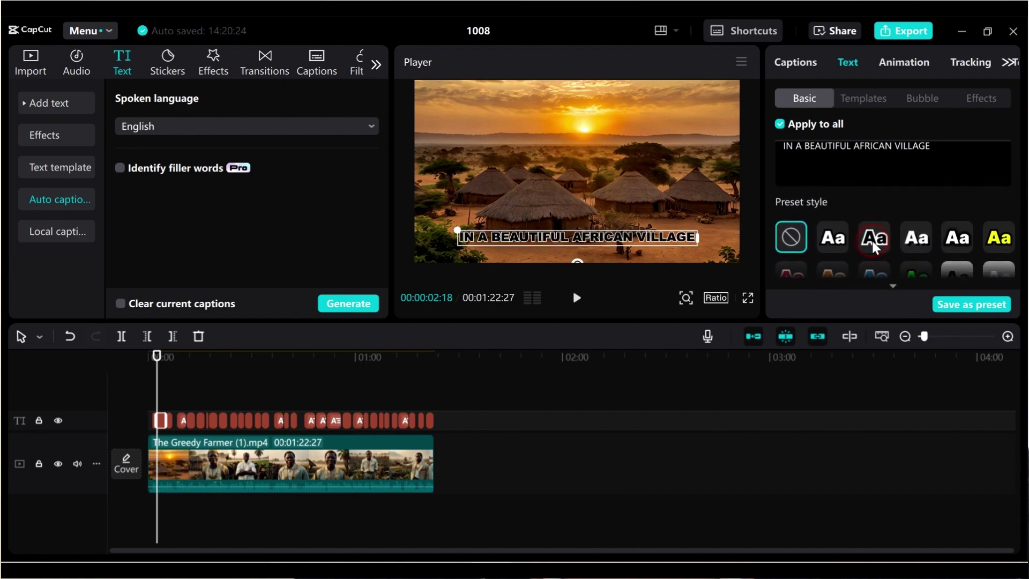
left_click(836, 241)
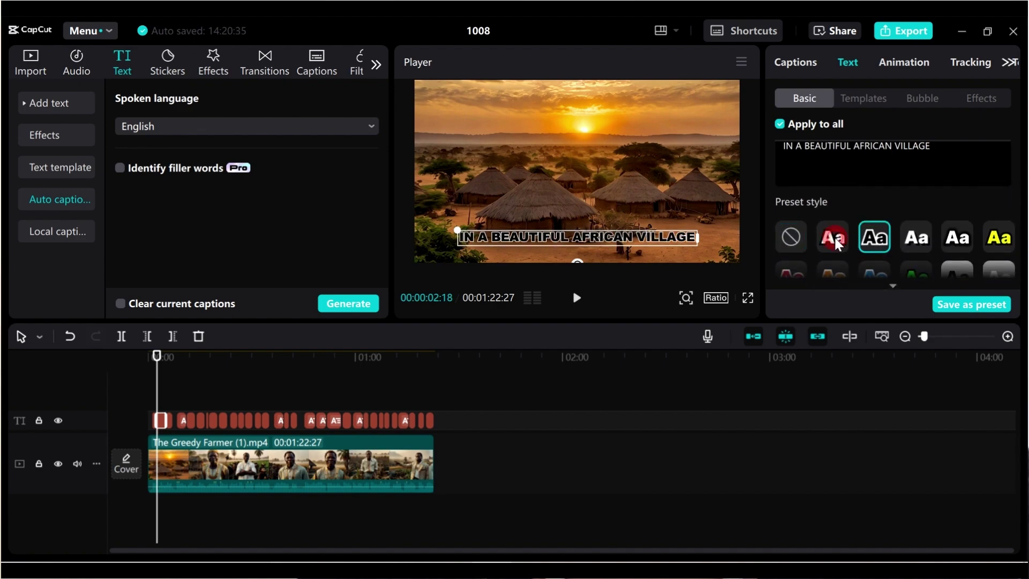
left_click(1000, 243)
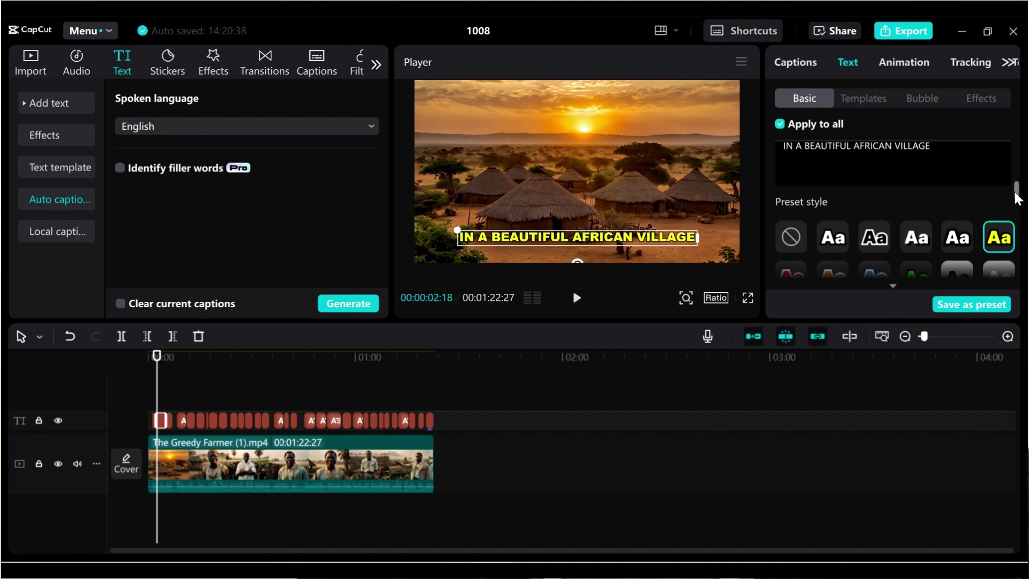
left_click_drag(1018, 202, 1018, 209)
Apply the 'Bord...up II' caption animation preset across the whole caption track
left_click(904, 63)
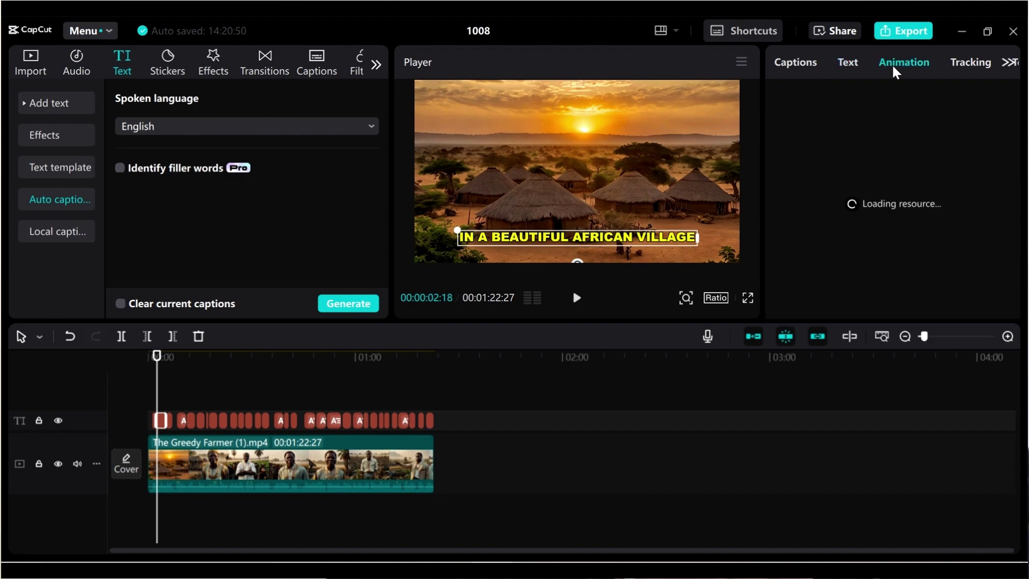
left_click_drag(1016, 133, 1019, 146)
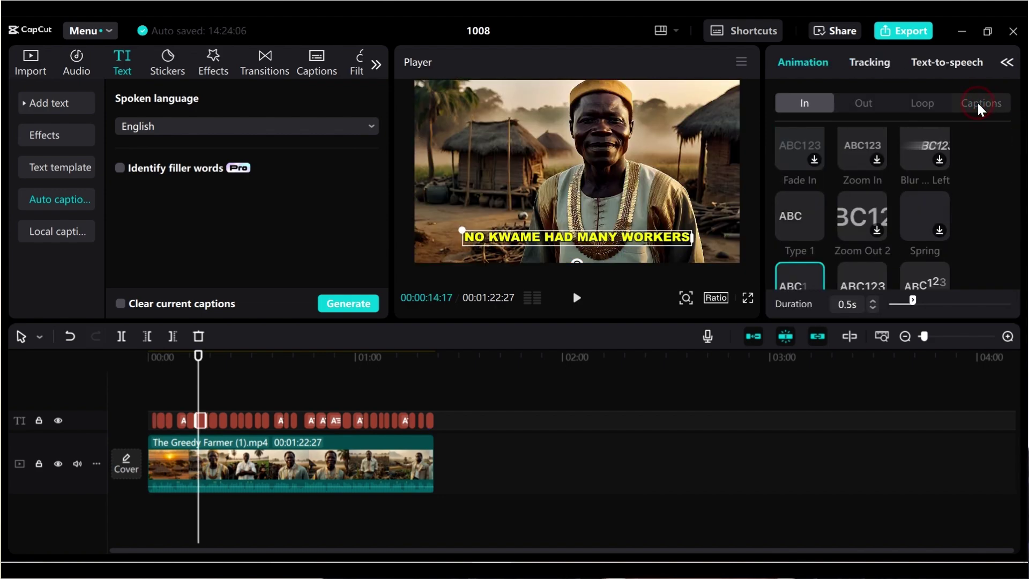
left_click(980, 104)
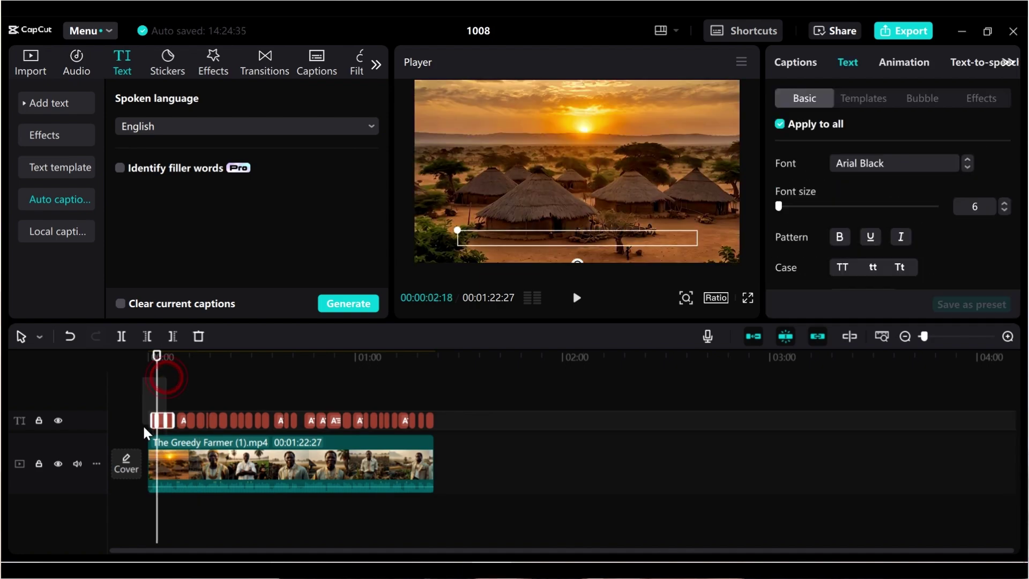
left_click(894, 67)
left_click(861, 162)
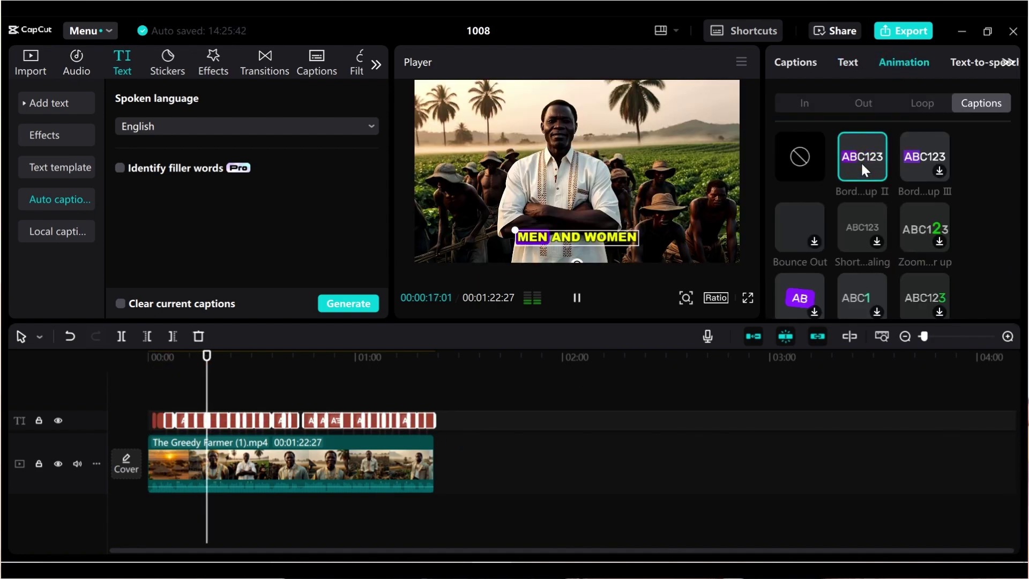